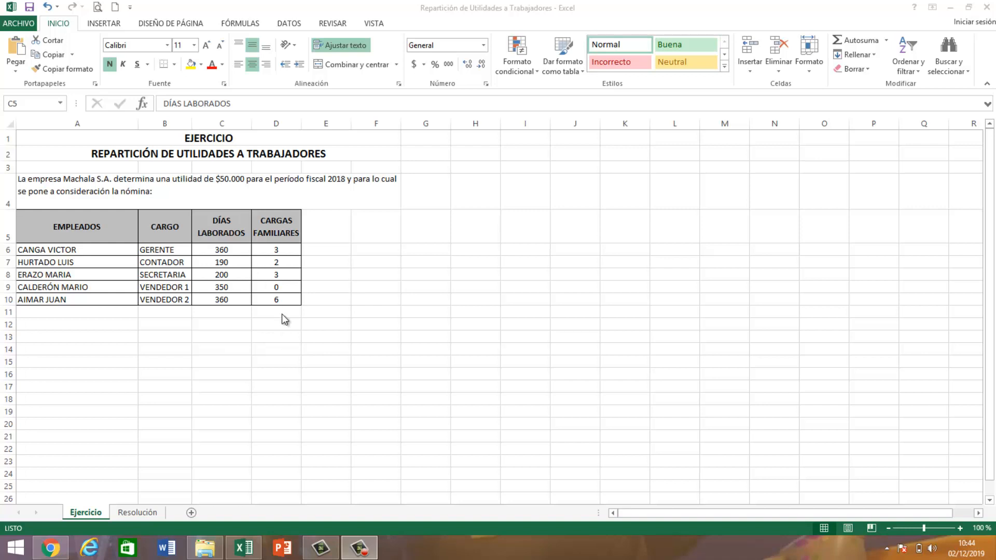
# Open the Resolución sheet and review the layout of its 10%, 5% and 15% profit-sharing tables.
pyautogui.click(143, 512)
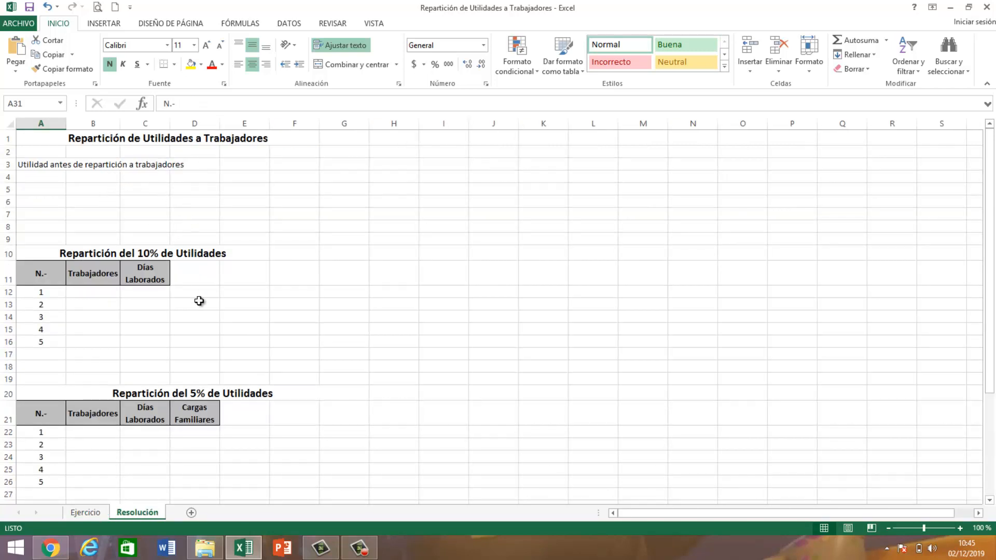
pyautogui.scroll(-5, 198, 300)
pyautogui.scroll(5, 199, 301)
pyautogui.scroll(-2, 172, 315)
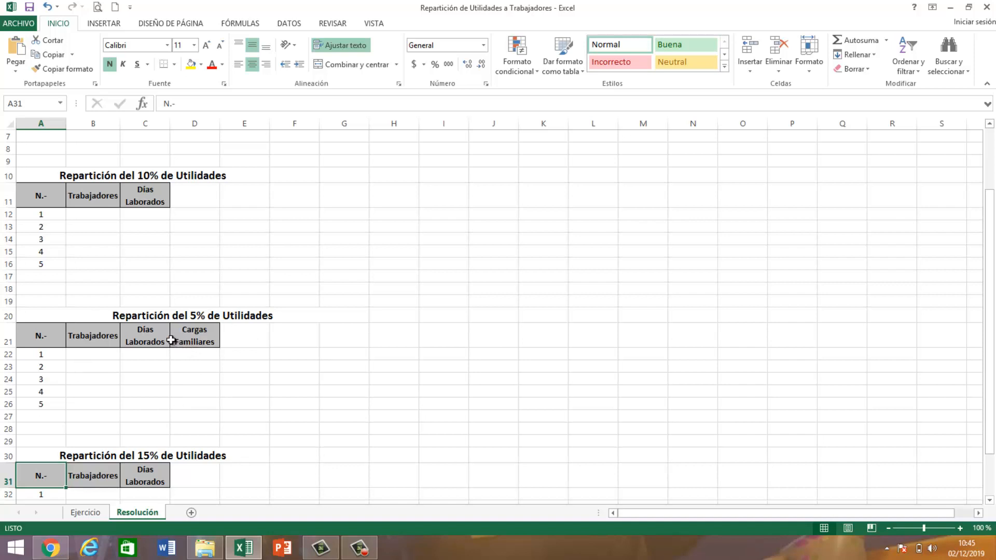
pyautogui.scroll(-2, 171, 340)
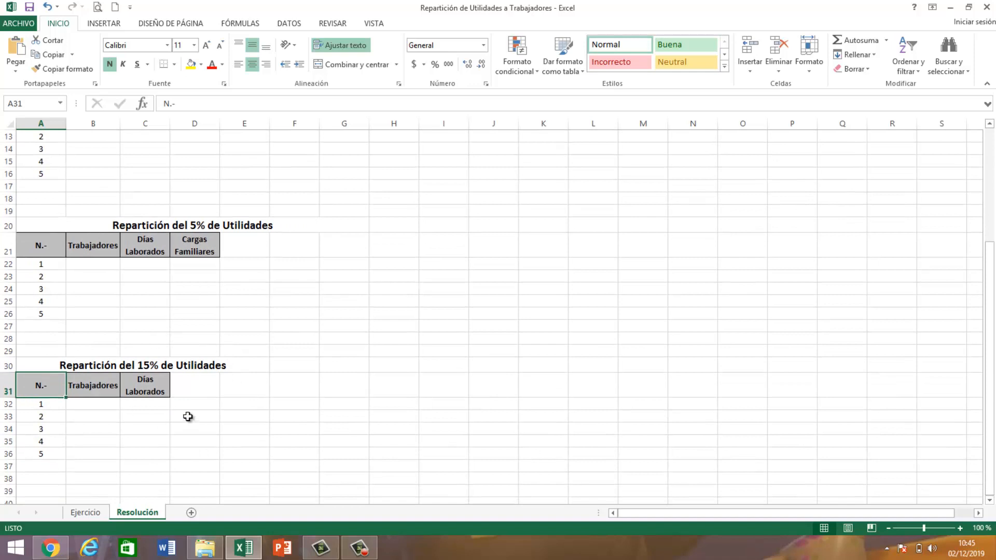
pyautogui.scroll(1, 187, 416)
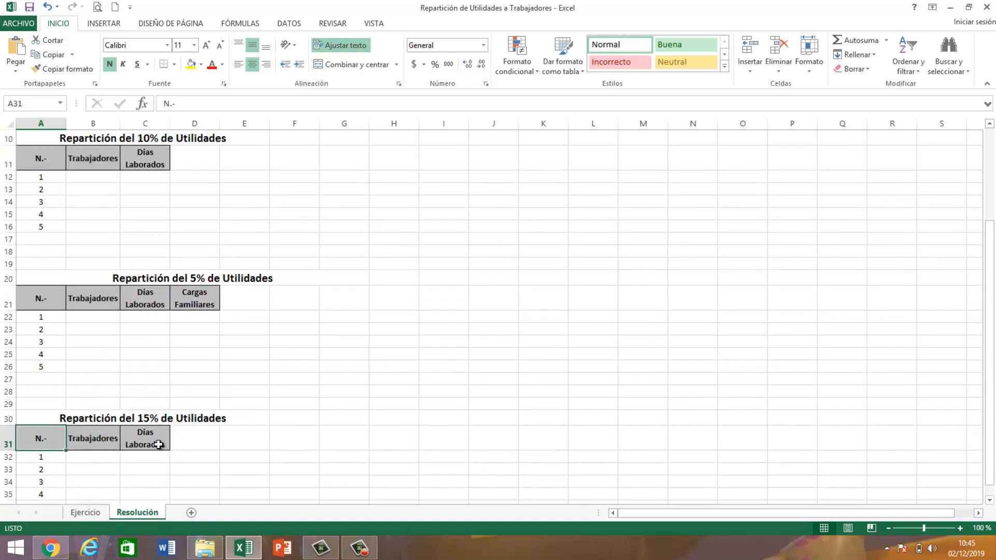
pyautogui.scroll(3, 159, 445)
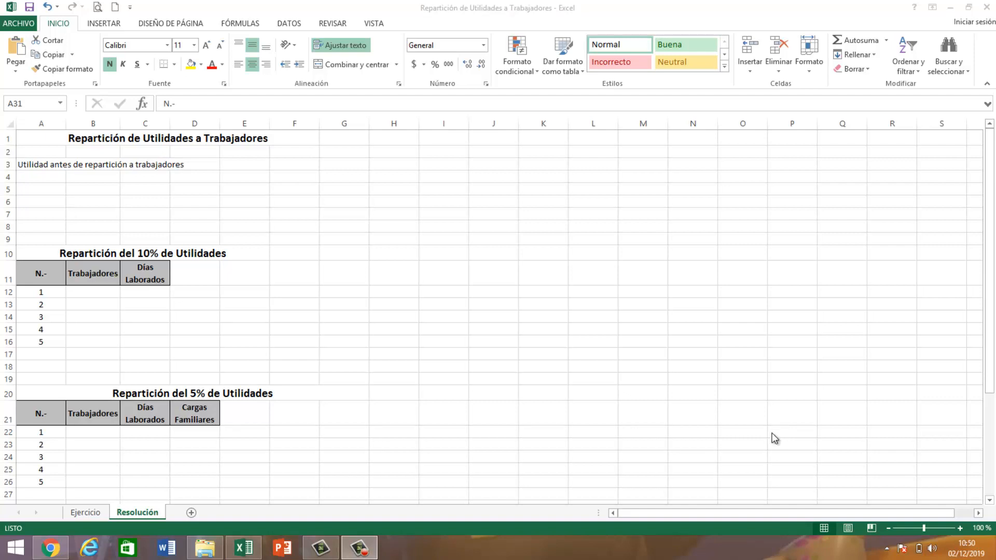
# Enter 50000 in E3 as the profit before worker distribution and apply the Contabilidad number format.
pyautogui.click(250, 166)
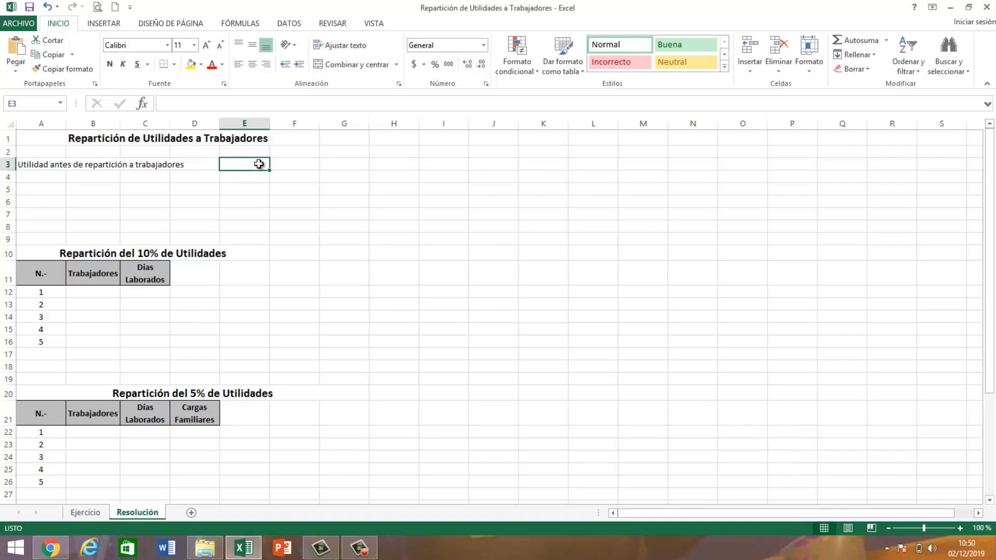
pyautogui.write('50')
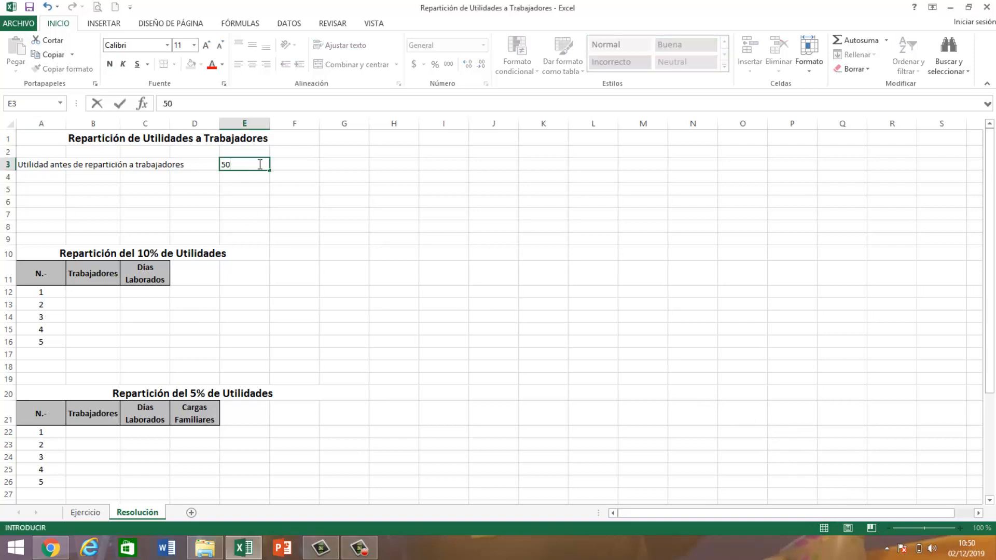
pyautogui.write('000')
pyautogui.press('Return')
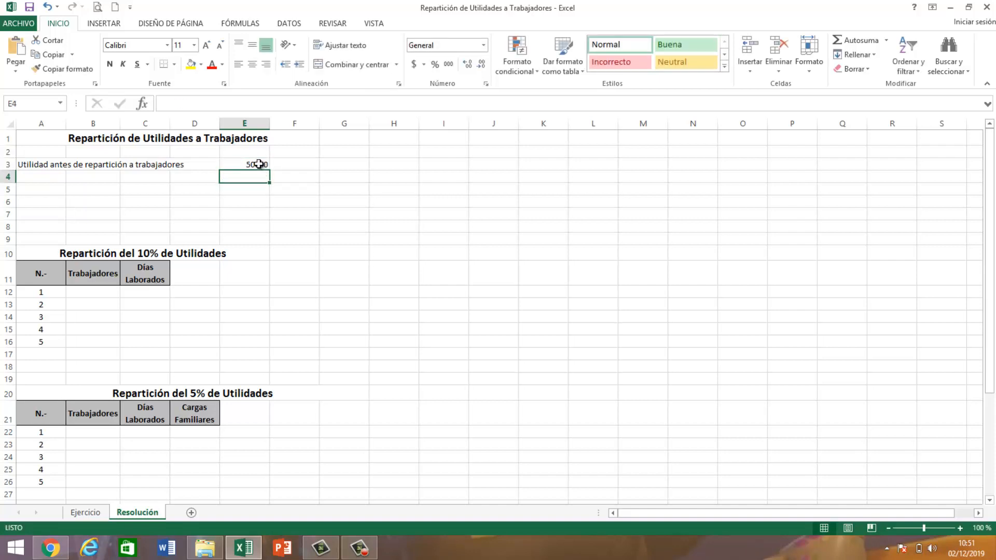
pyautogui.click(258, 164)
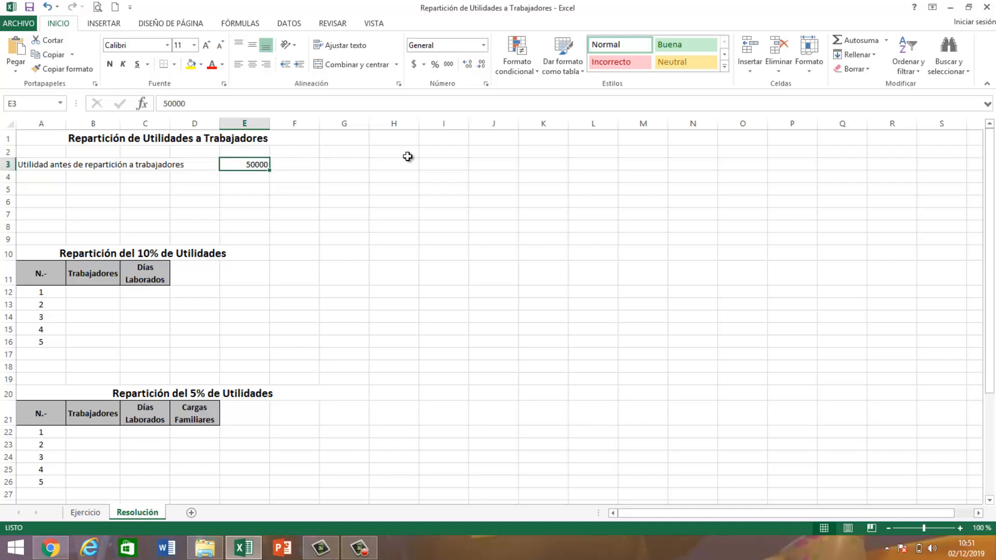
pyautogui.click(483, 46)
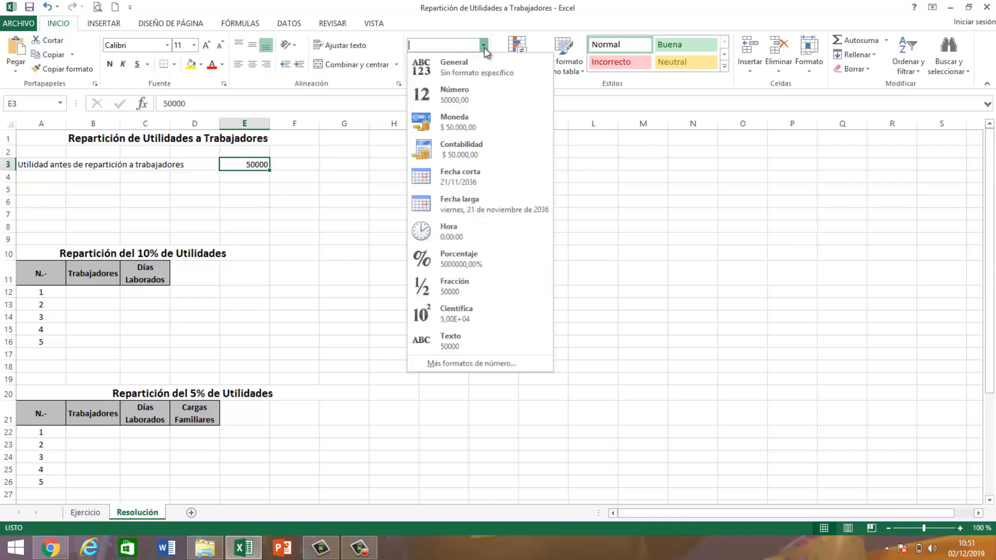
pyautogui.click(479, 150)
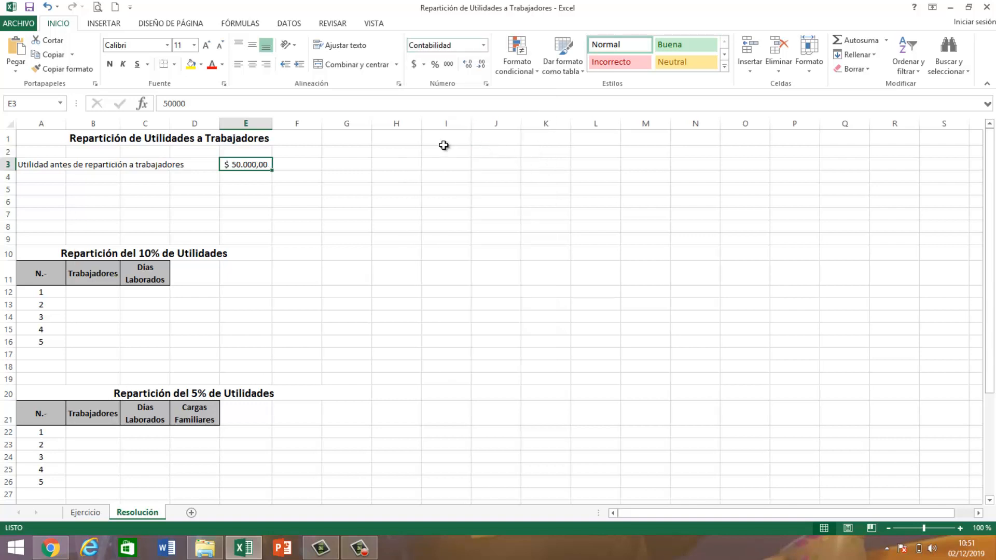
# Enter the label "10% REPARTICIÓN DE UTILIDADES" in cell A4.
pyautogui.click(48, 179)
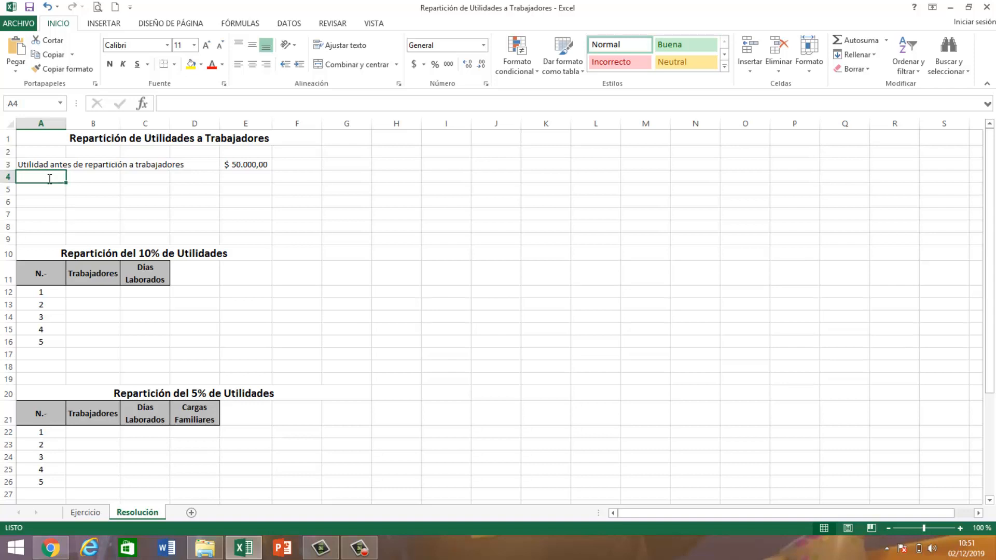
pyautogui.write('10')
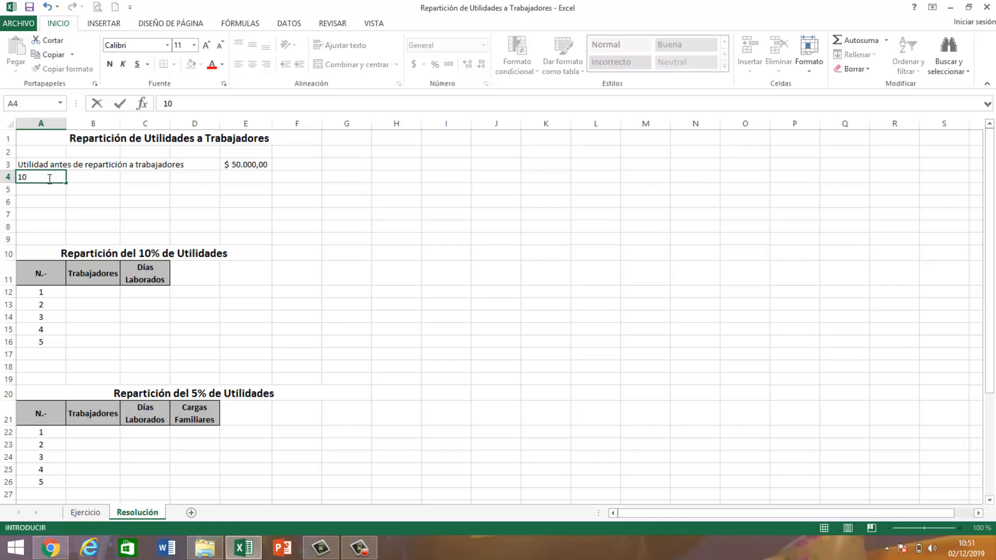
pyautogui.write('% REPARTICIÓN')
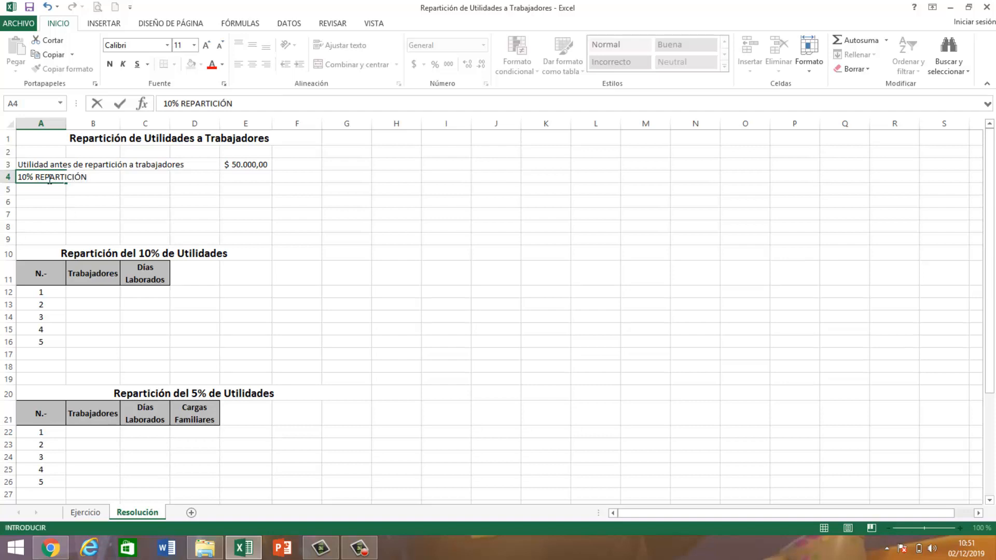
pyautogui.write(' DE UTILIDADES')
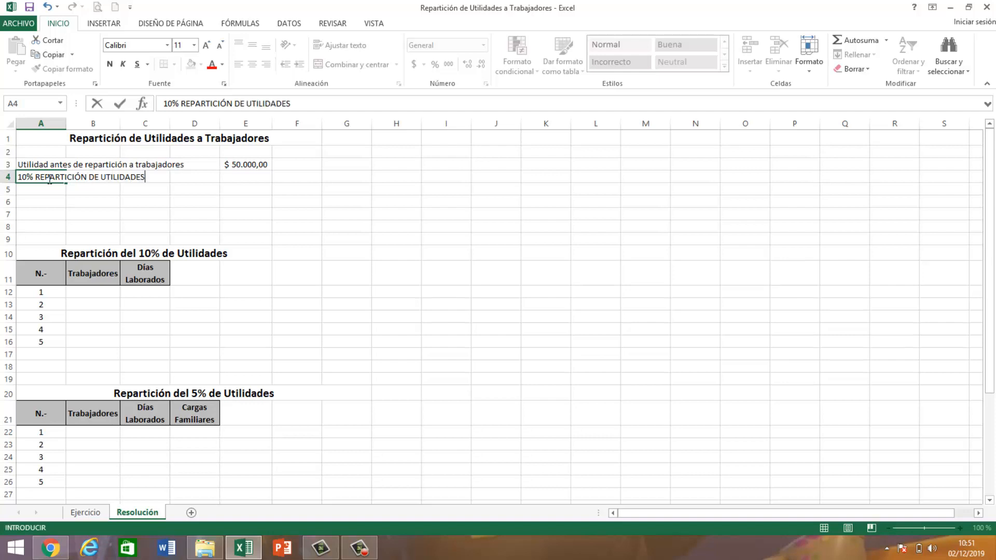
pyautogui.press('Return')
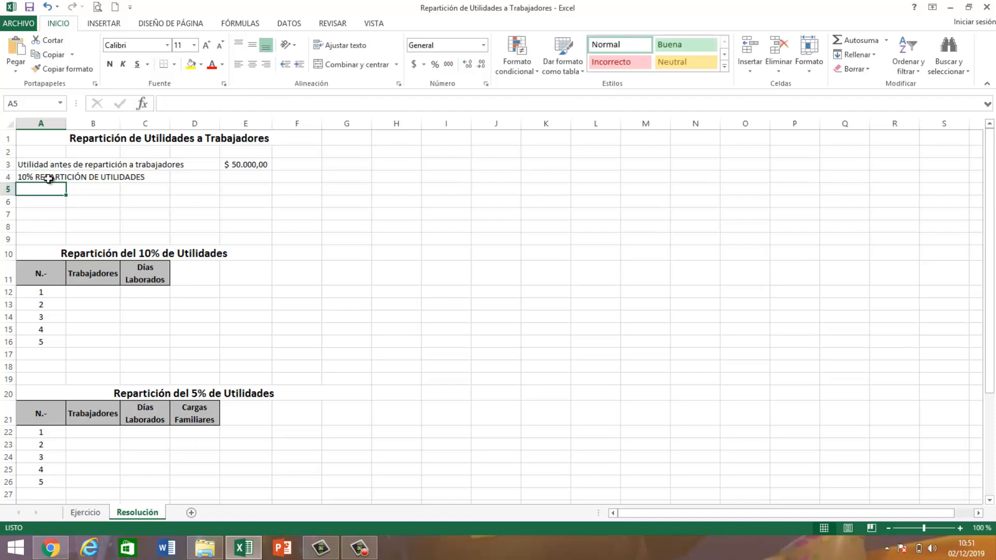
# Enter the label "5% REPARTICIÓN DE UTILIDADES" in cell A5.
pyautogui.write('5%')
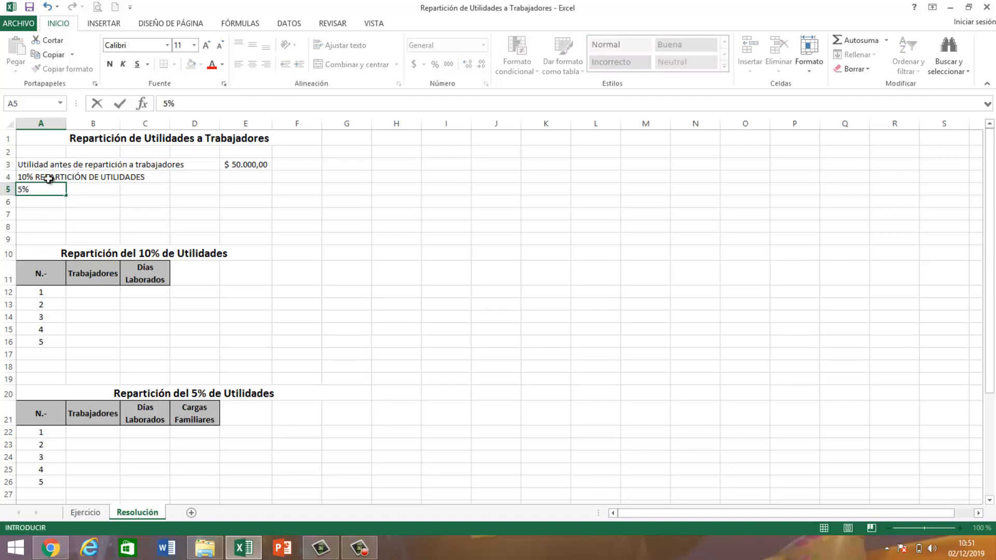
pyautogui.write(' REPARTICIÓN')
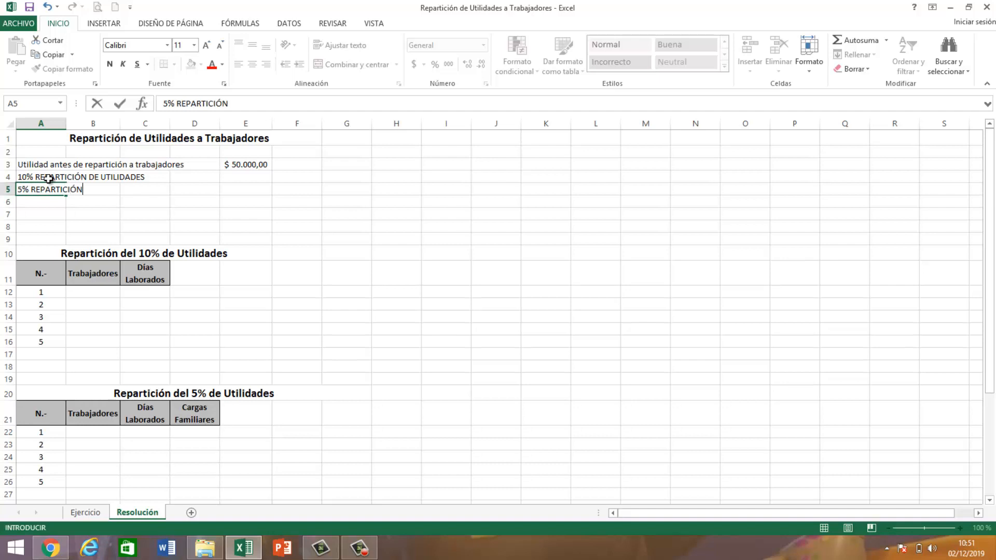
pyautogui.write(' DE UTILIDADES')
pyautogui.hotkey('ctrl', 'Return')
pyautogui.press('Return')
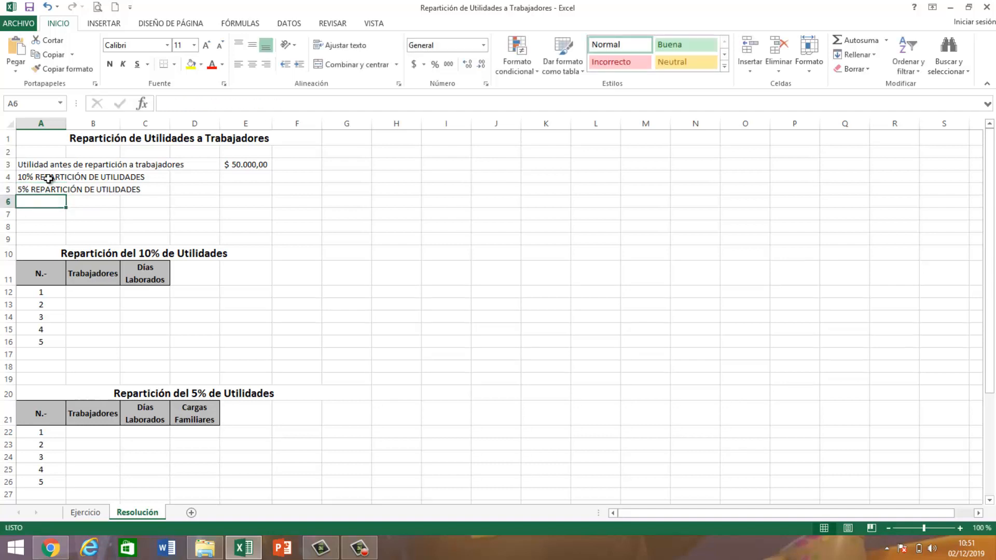
# Enter the label "15% Repartición de utilidades a trabajadores" in cell A6.
pyautogui.write('1')
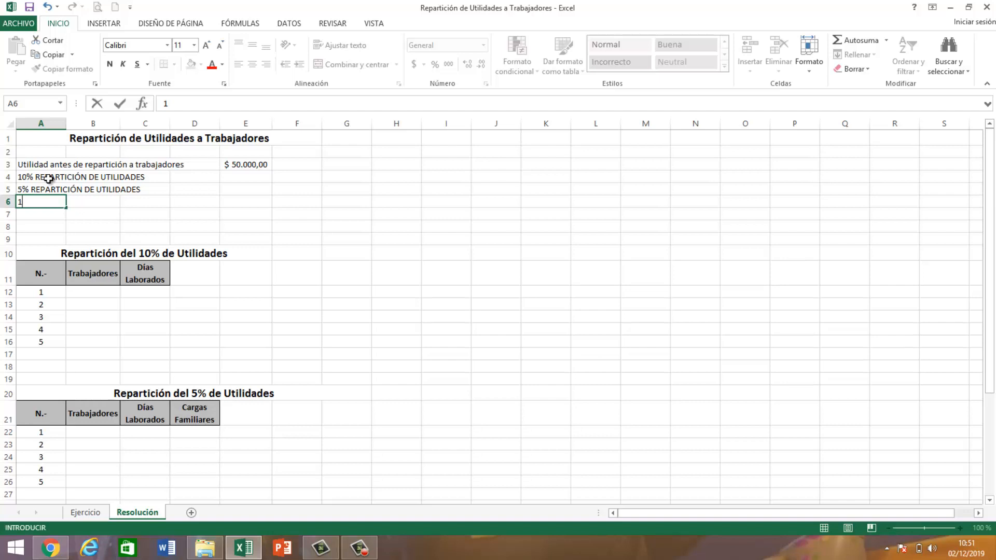
pyautogui.write('5% Repartición ')
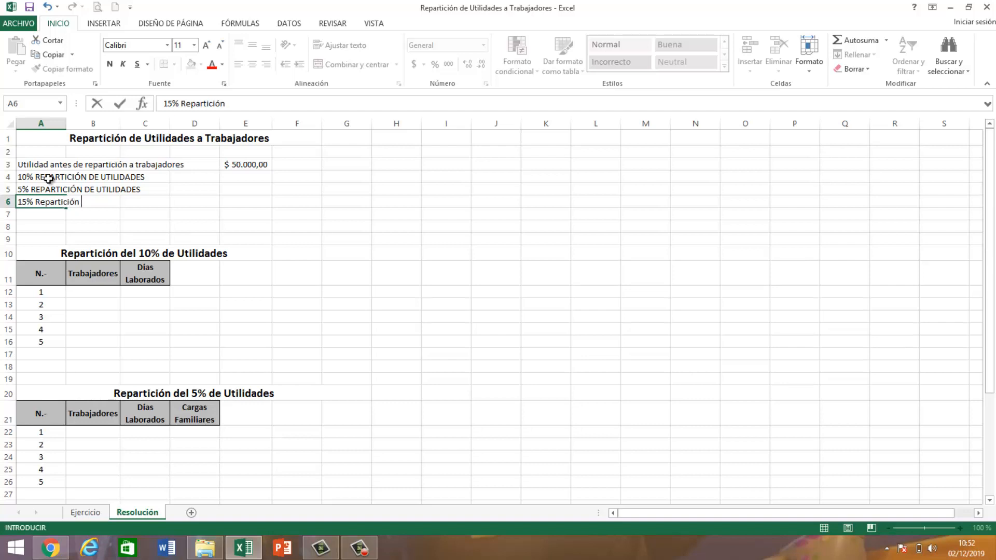
pyautogui.write('de utilidades a trabajadores')
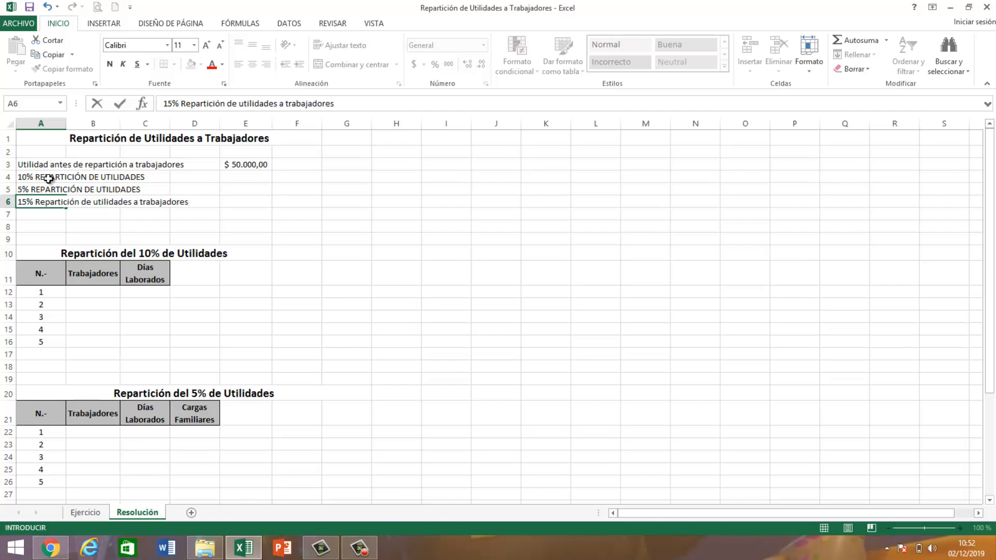
pyautogui.click(306, 254)
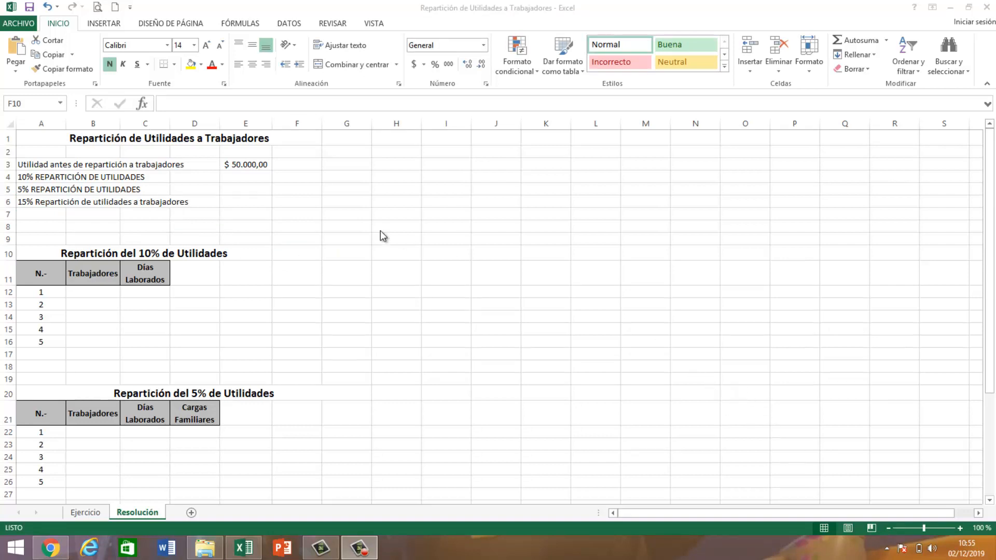
# Calculate the 10% share in E4 with the formula +E3*0,10.
pyautogui.click(245, 178)
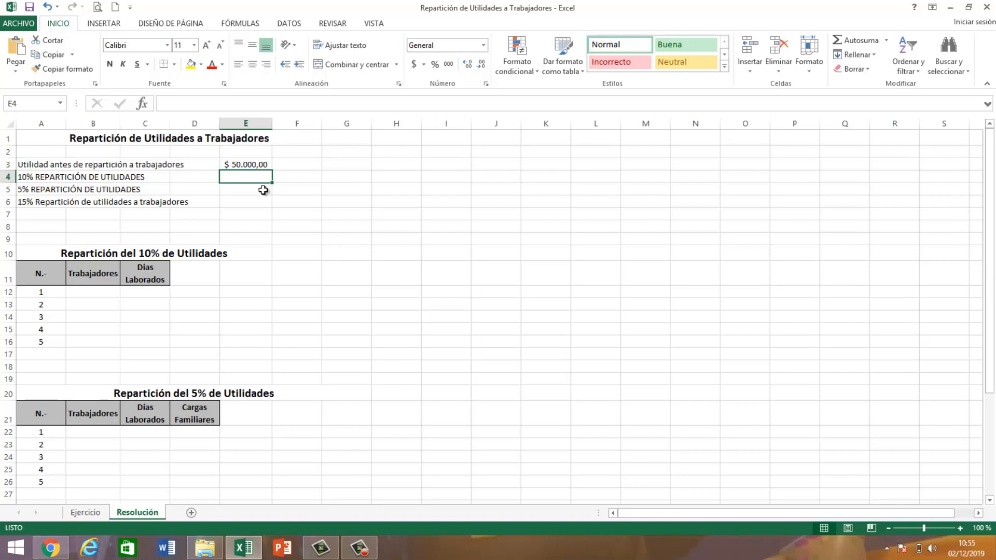
pyautogui.write('+')
pyautogui.press('Up')
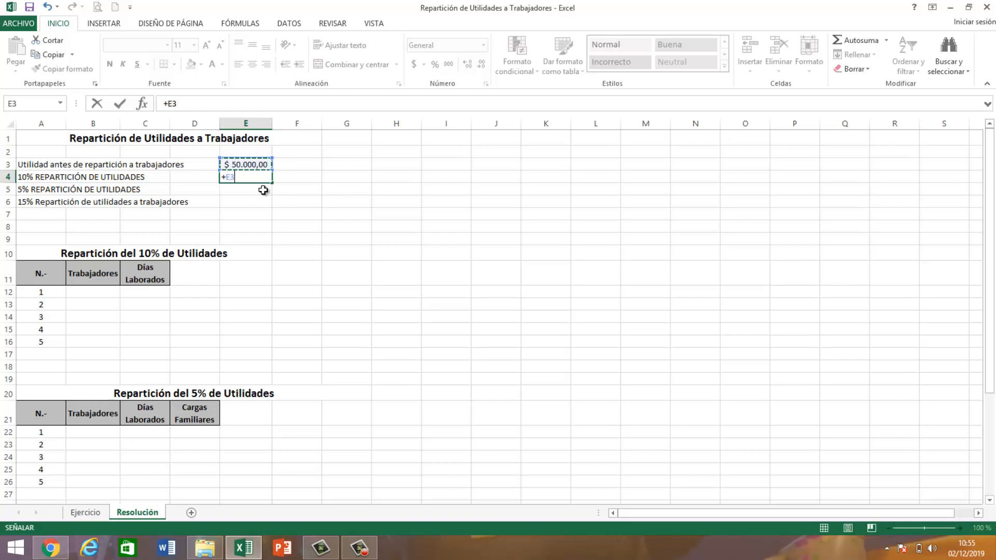
pyautogui.write('*0,10')
pyautogui.press('Return')
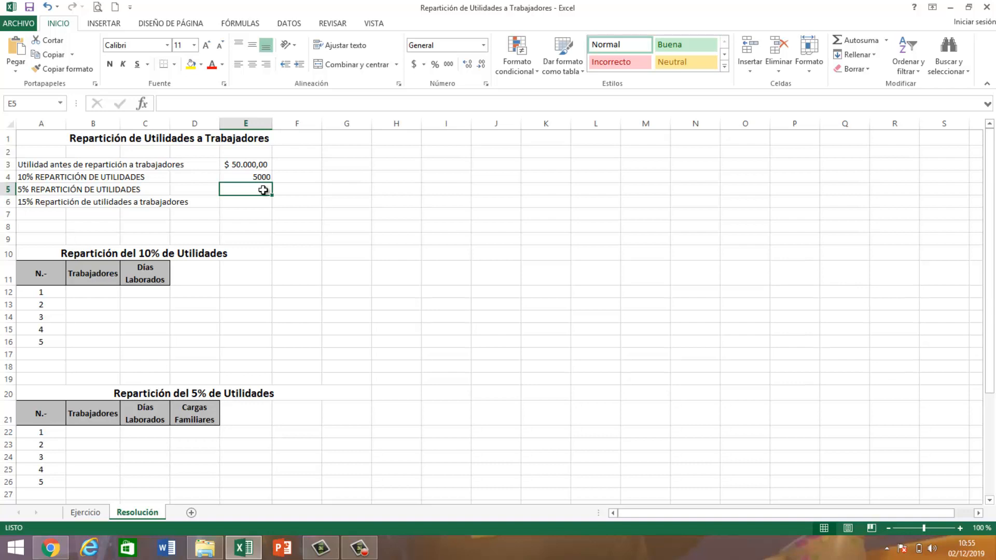
# Calculate the 5% share in E5 with the formula +E3*0,05.
pyautogui.write('+')
pyautogui.press('Up')
pyautogui.press('Up')
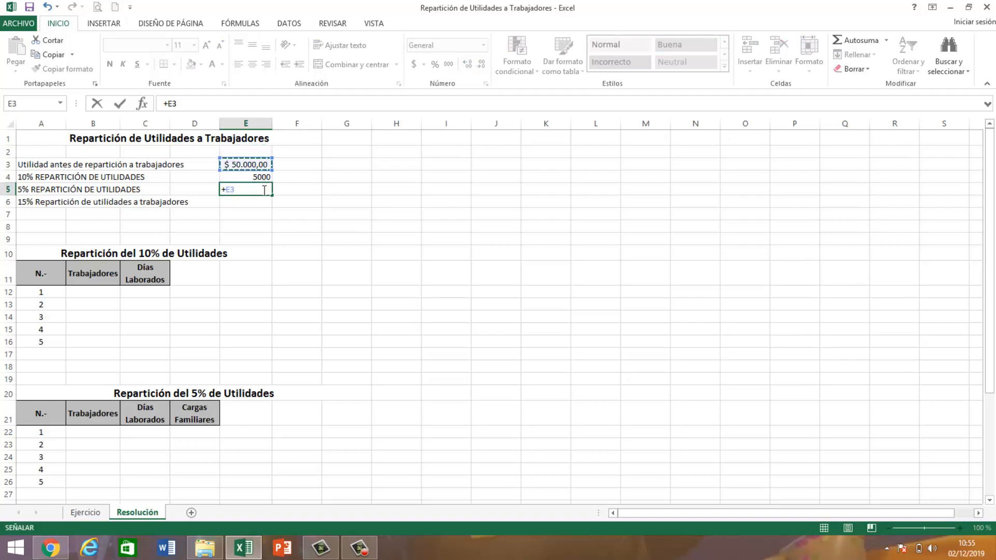
pyautogui.write('*')
pyautogui.write('0,05')
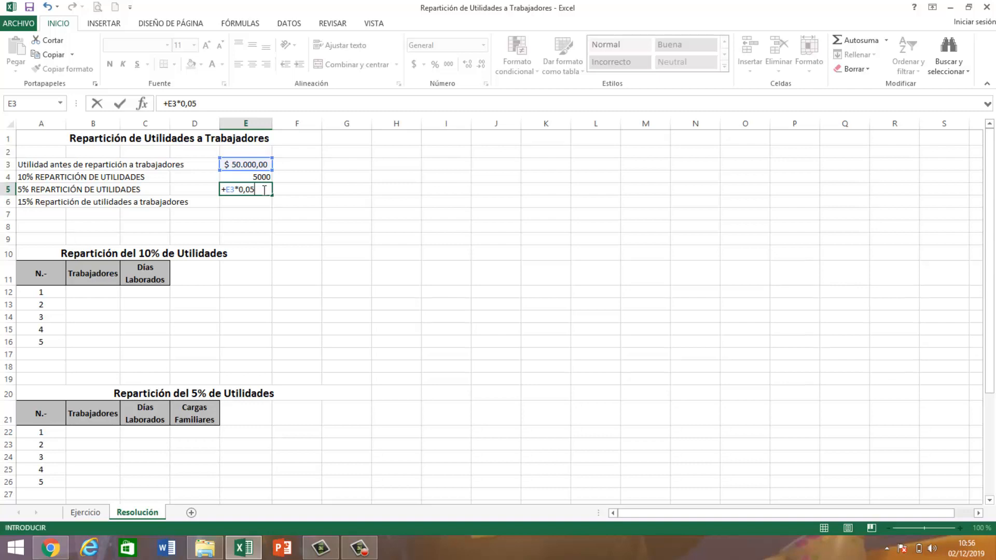
pyautogui.press('Return')
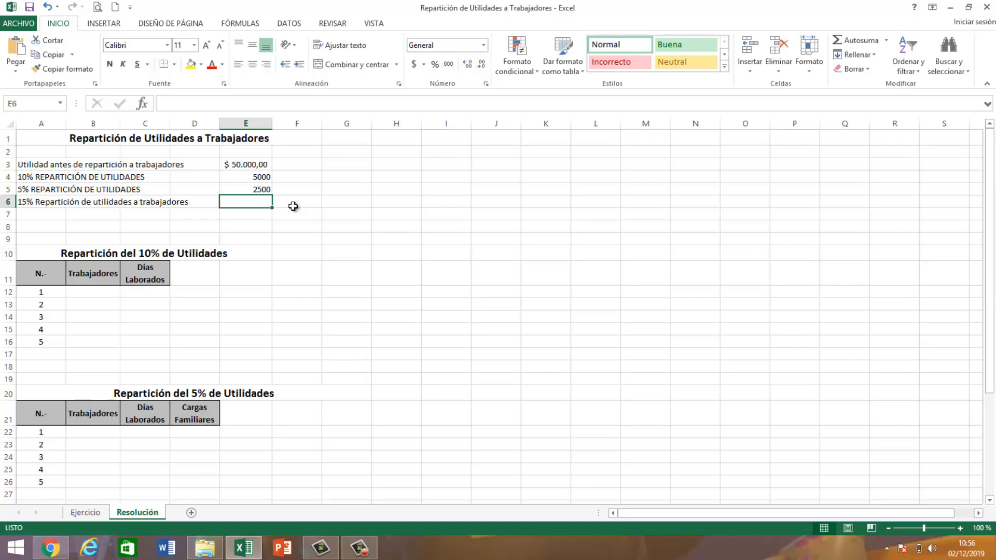
# Calculate the 15% share in E6 by adding the two shares above with the formula +E4+E5.
pyautogui.write('+')
pyautogui.press('Up')
pyautogui.press('Up')
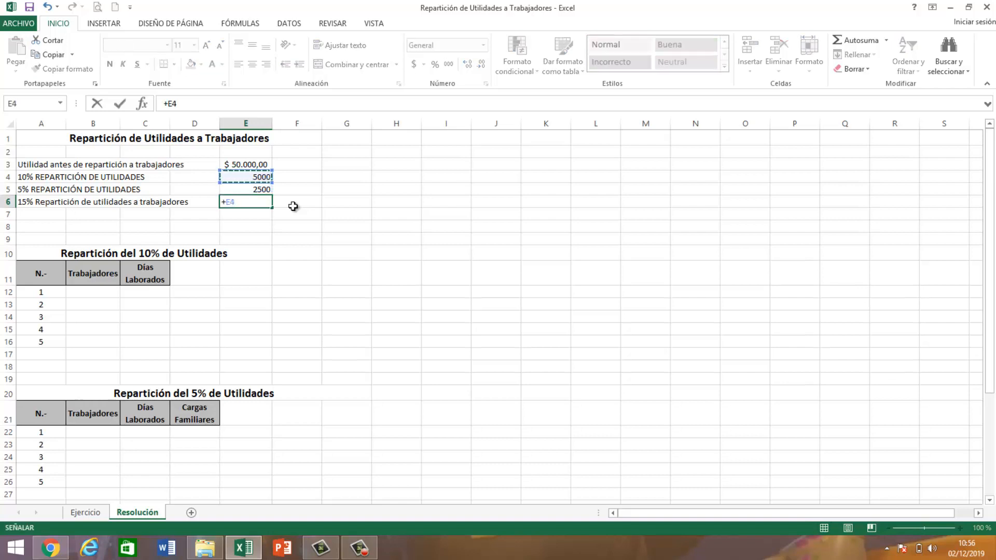
pyautogui.write('+')
pyautogui.press('Up')
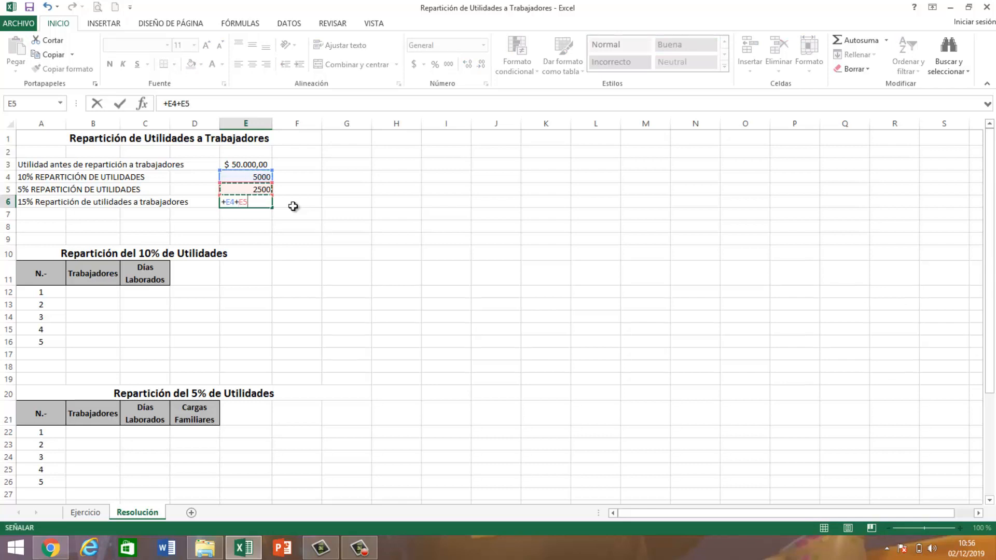
pyautogui.press('Return')
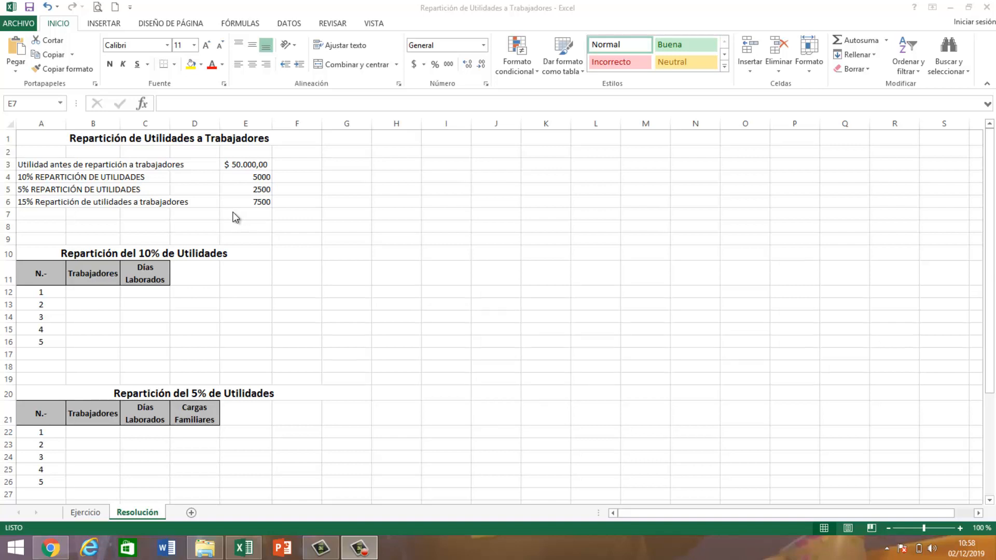
# Apply the Contabilidad number format to the three share amounts in E4:E6.
pyautogui.click(329, 214)
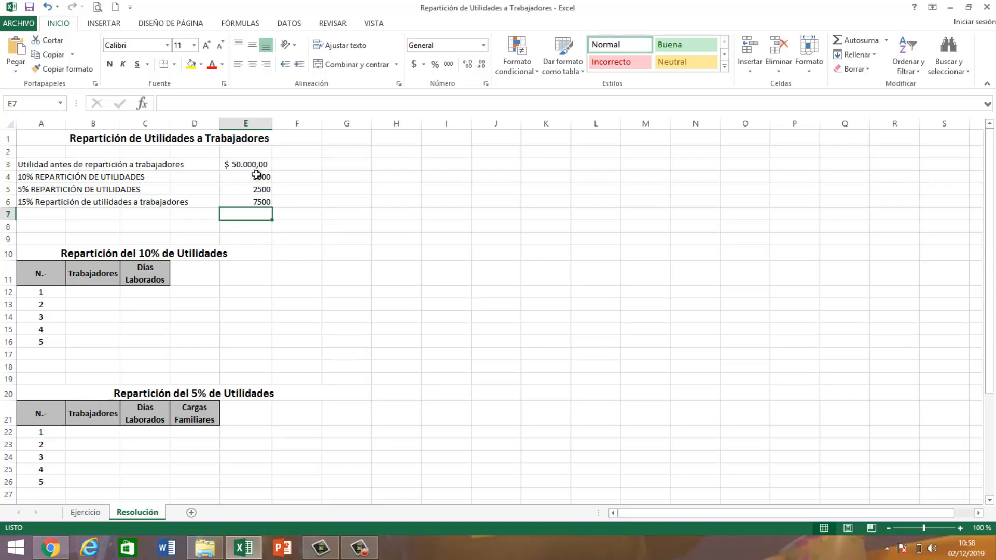
pyautogui.press('Up')
pyautogui.moveTo(257, 173); pyautogui.dragTo(262, 202)
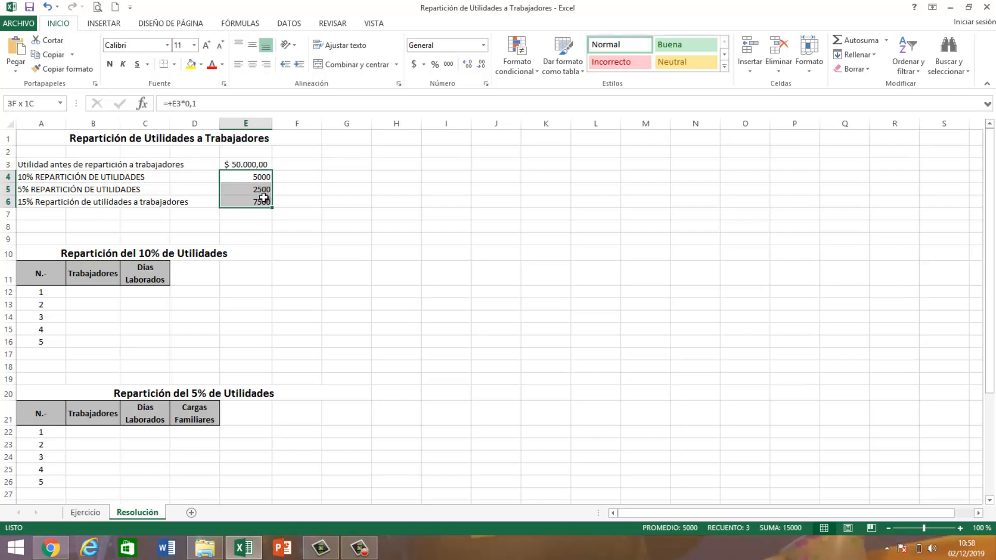
pyautogui.click(484, 45)
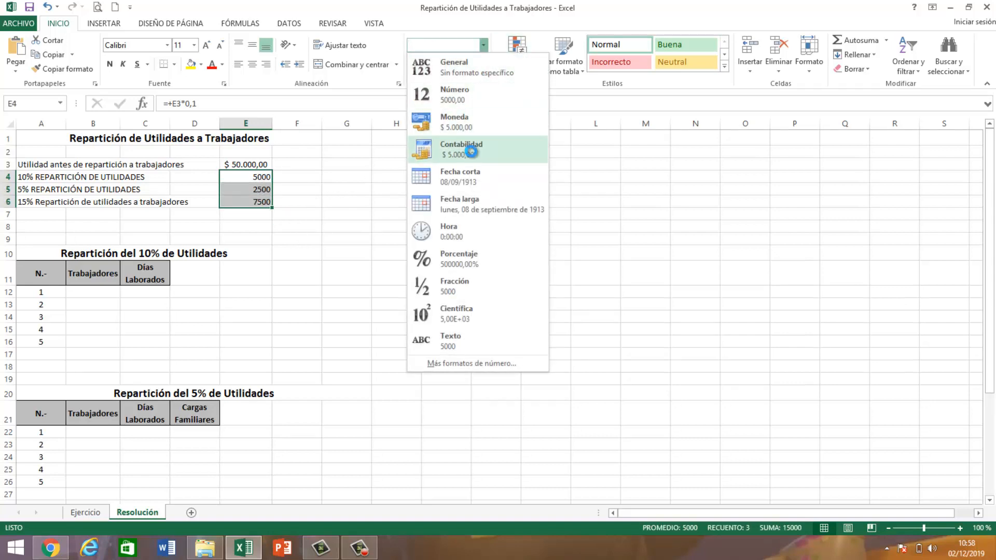
pyautogui.click(471, 152)
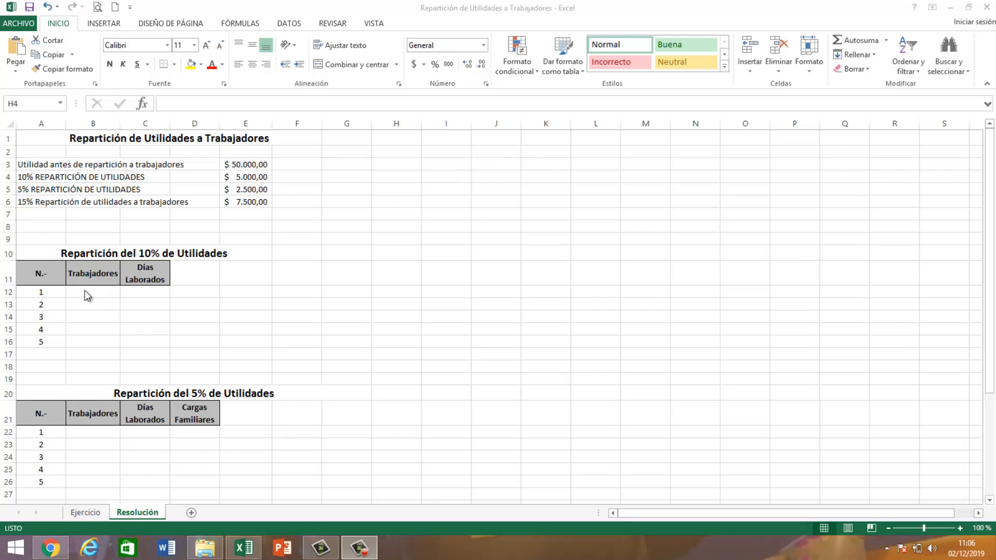
# Link B12 in the 10% table to the first employee's name with the formula +Ejercicio!A6.
pyautogui.click(98, 293)
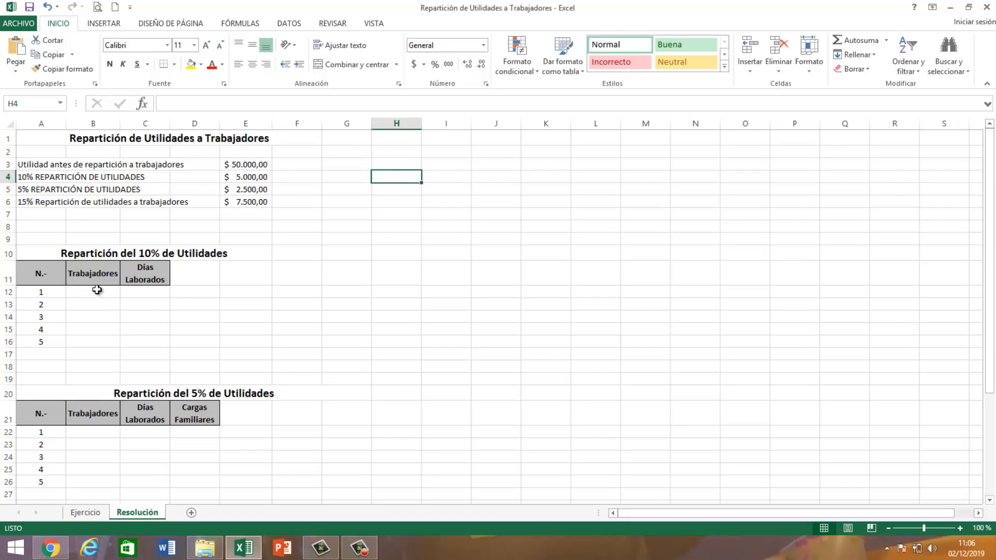
pyautogui.click(97, 291)
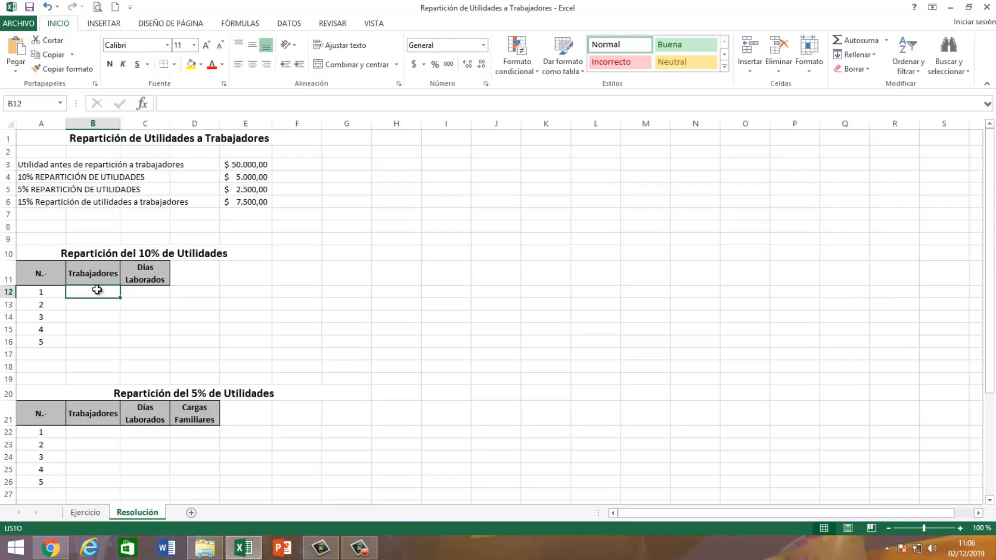
pyautogui.write('+')
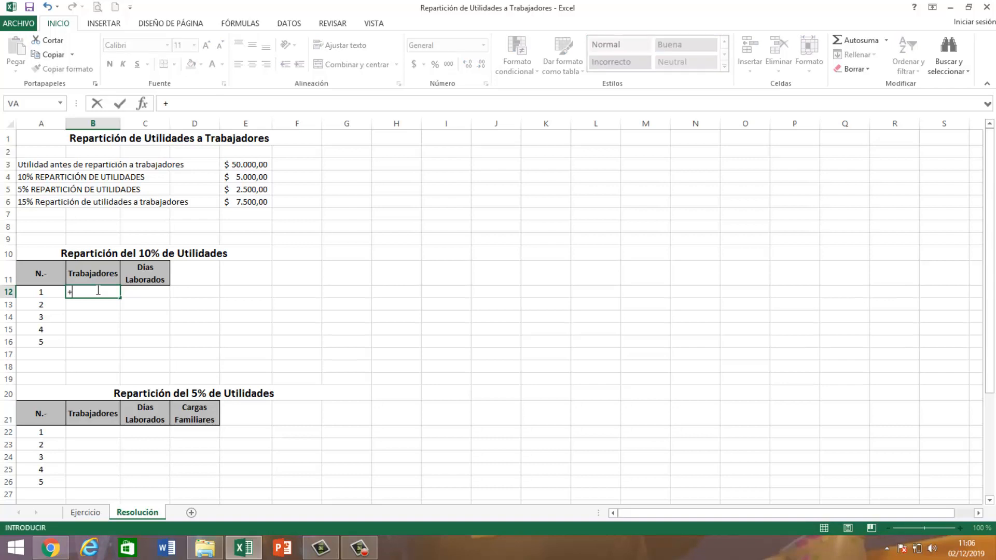
pyautogui.click(98, 513)
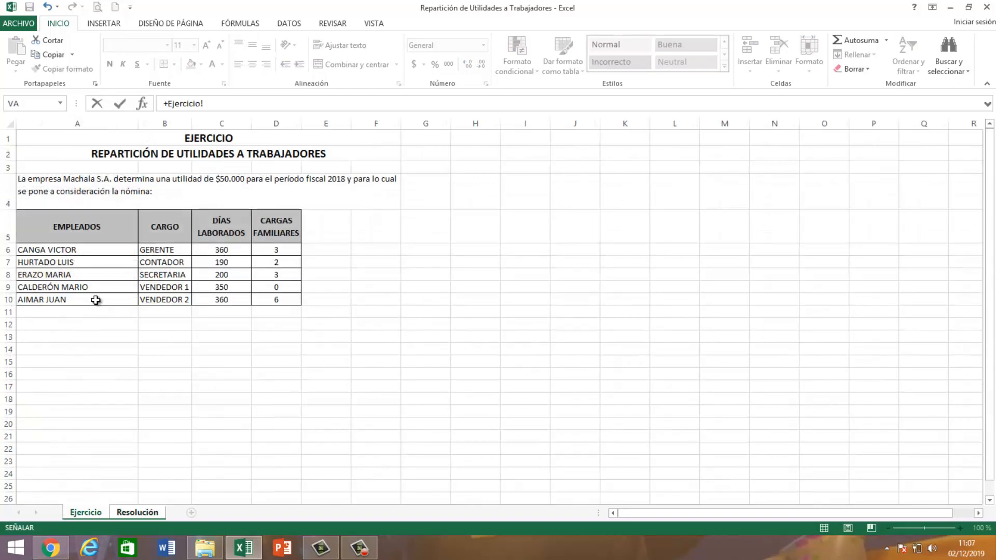
pyautogui.click(67, 249)
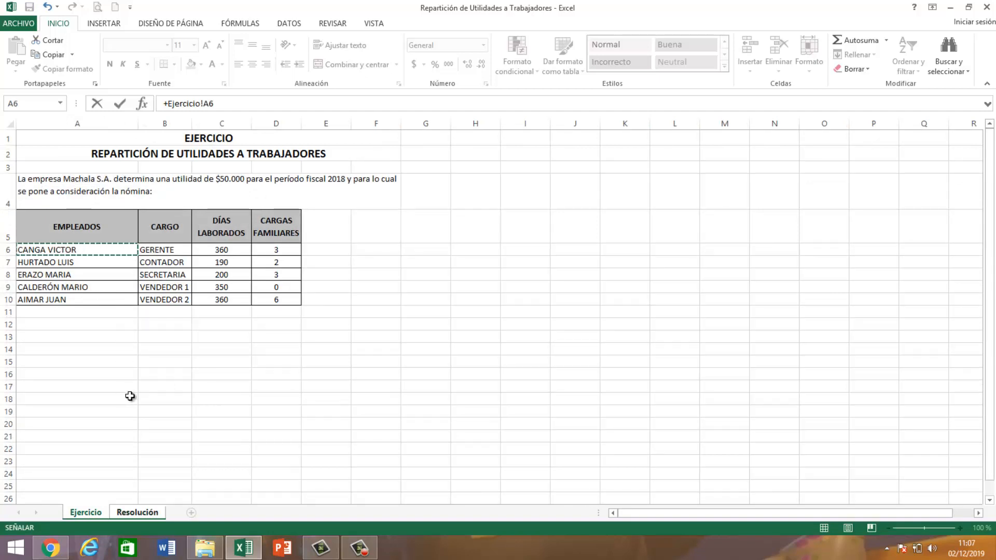
pyautogui.press('Return')
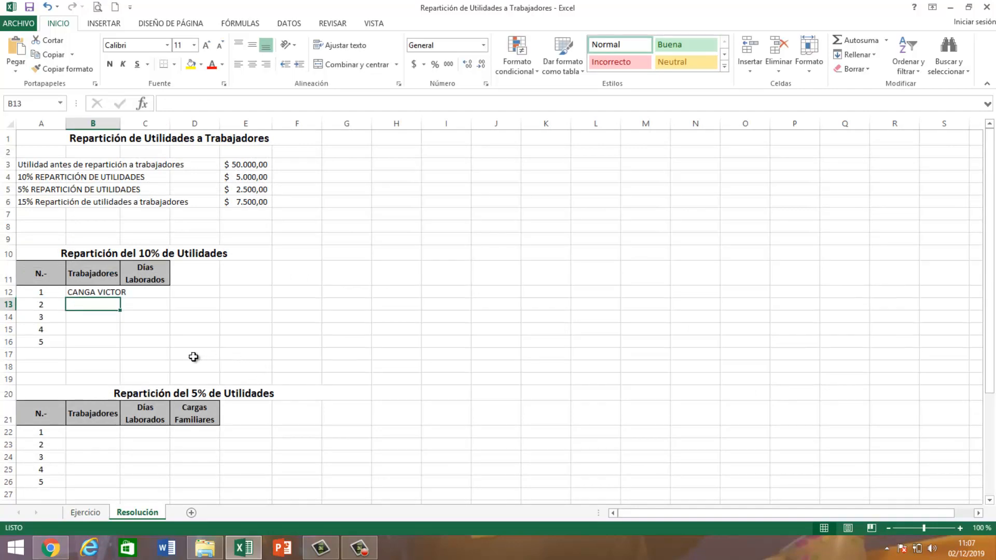
# Fill the employee name formula from B12 down to B16 and widen column B to fit the names.
pyautogui.click(96, 292)
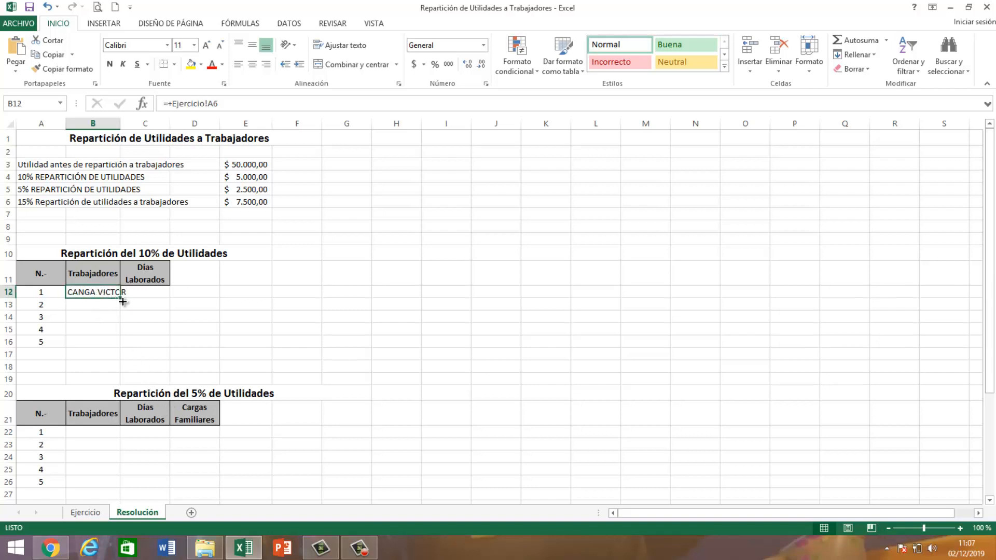
pyautogui.moveTo(122, 301); pyautogui.dragTo(125, 345)
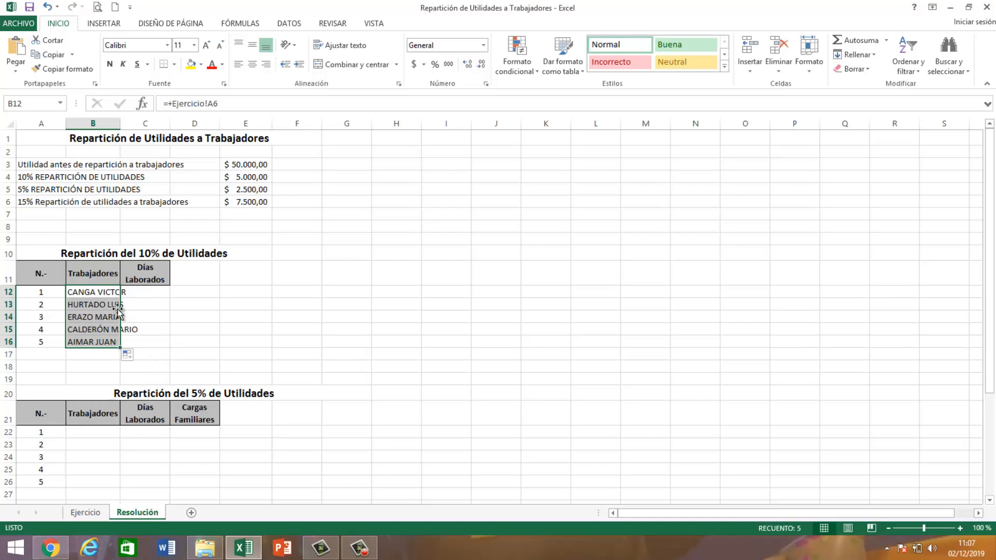
pyautogui.click(213, 294)
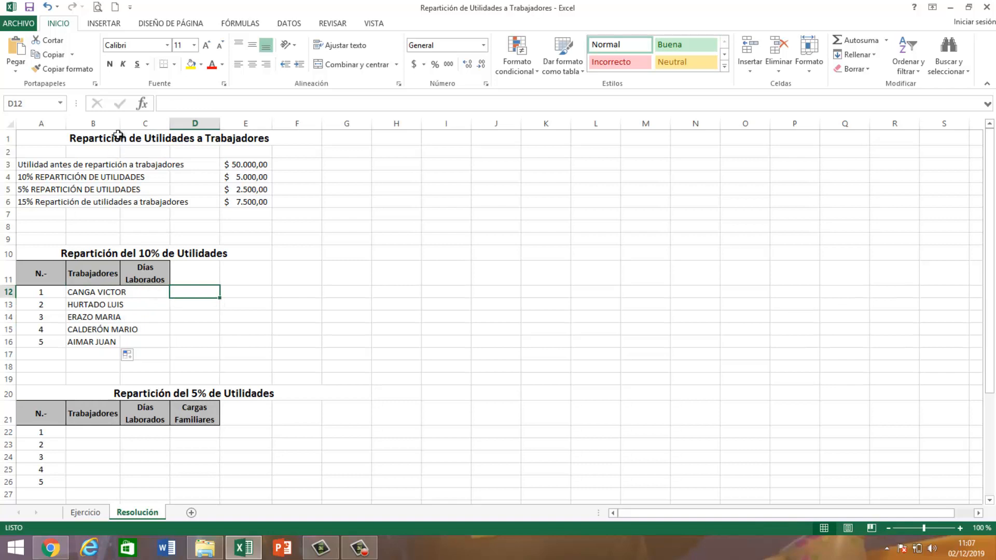
pyautogui.moveTo(120, 125); pyautogui.dragTo(143, 124)
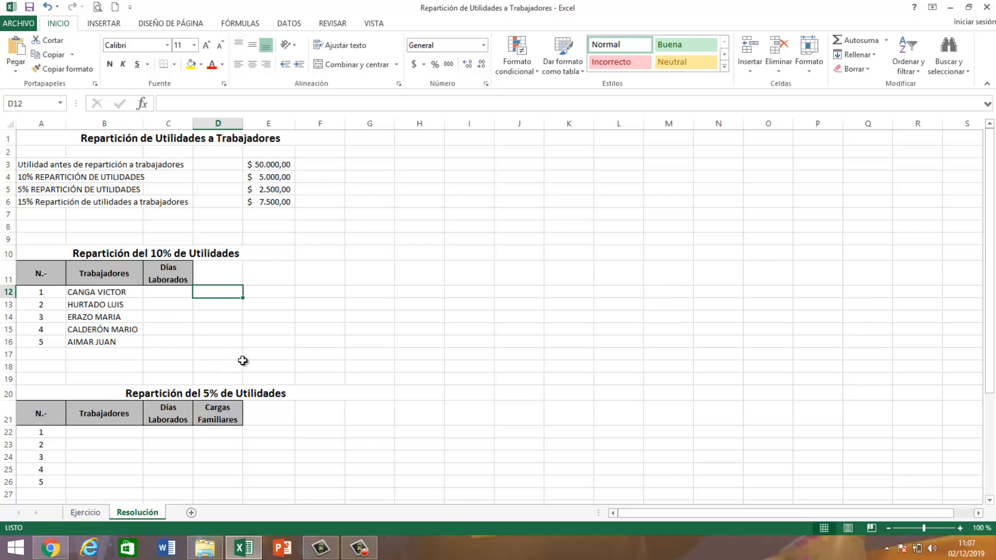
# Link C12 to the first employee's days worked with the formula +Ejercicio!C6.
pyautogui.click(173, 291)
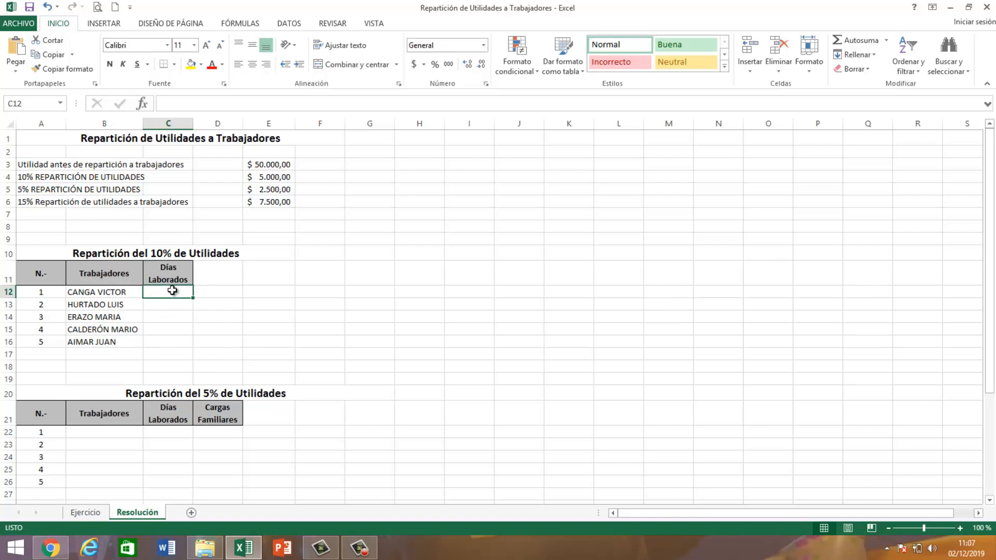
pyautogui.write('+')
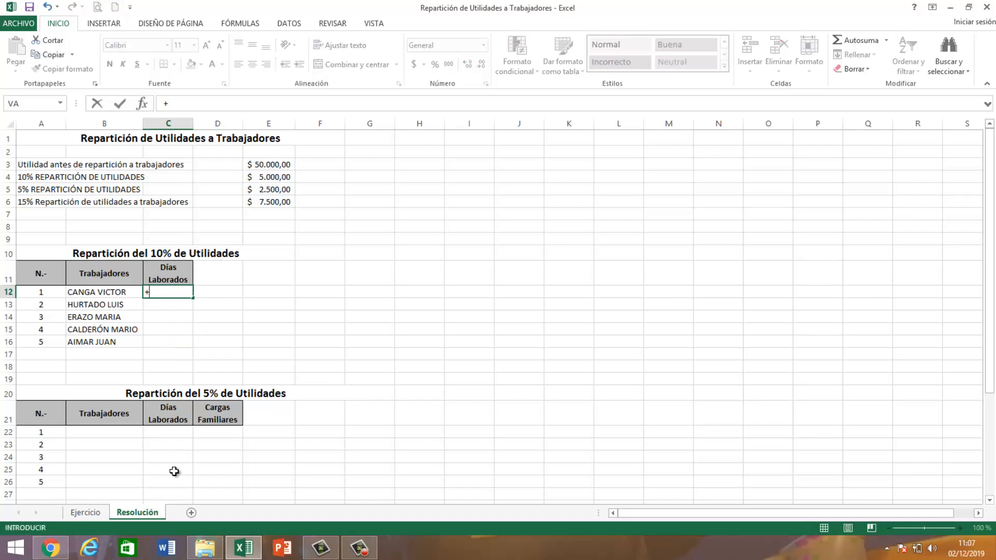
pyautogui.click(87, 513)
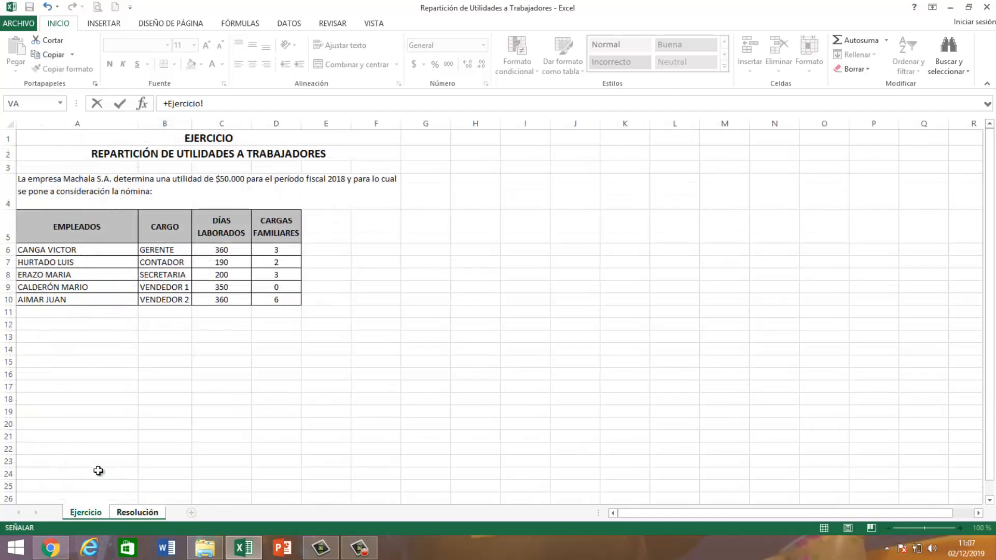
pyautogui.click(232, 251)
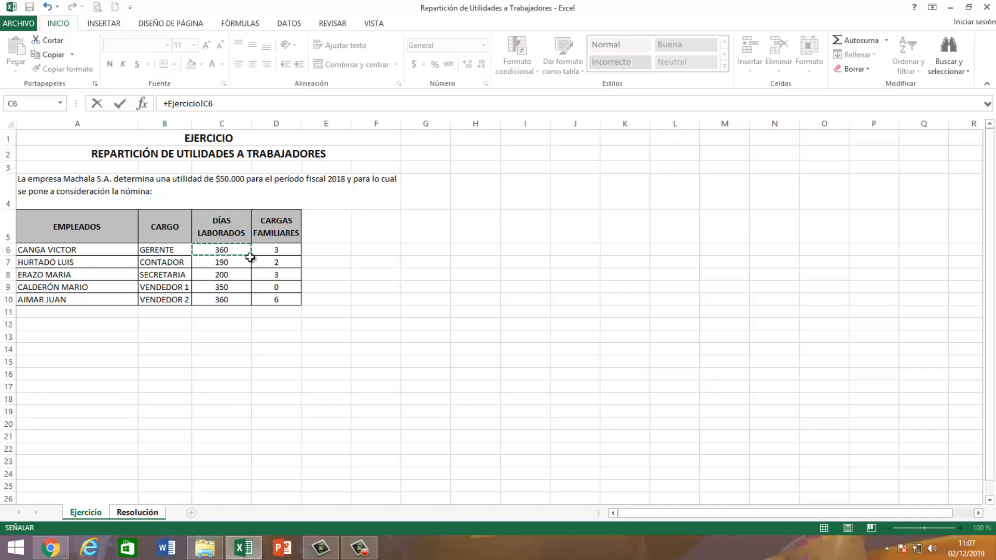
pyautogui.press('Return')
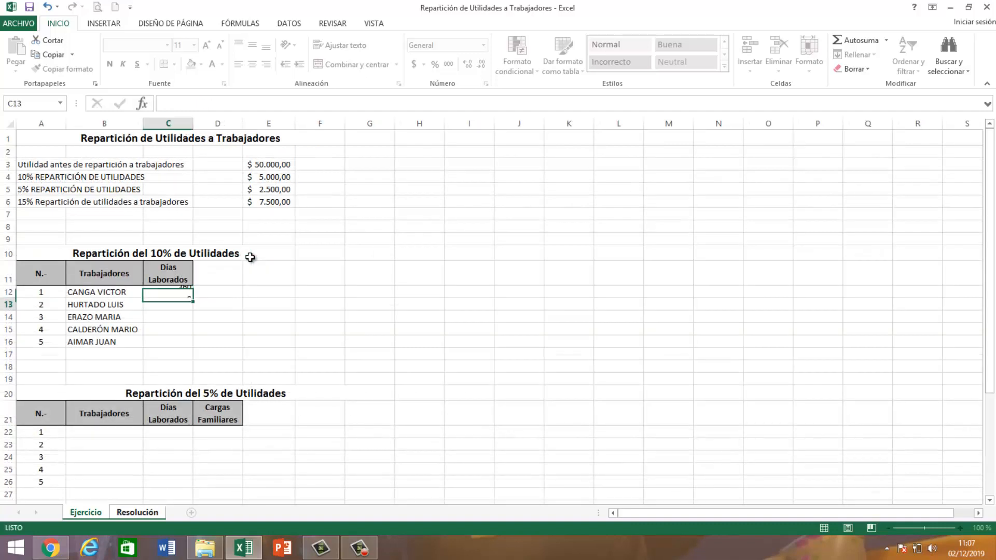
# Fill the days worked formula from C12 down to C16 and centre the values.
pyautogui.click(164, 292)
pyautogui.moveTo(193, 297); pyautogui.dragTo(194, 346)
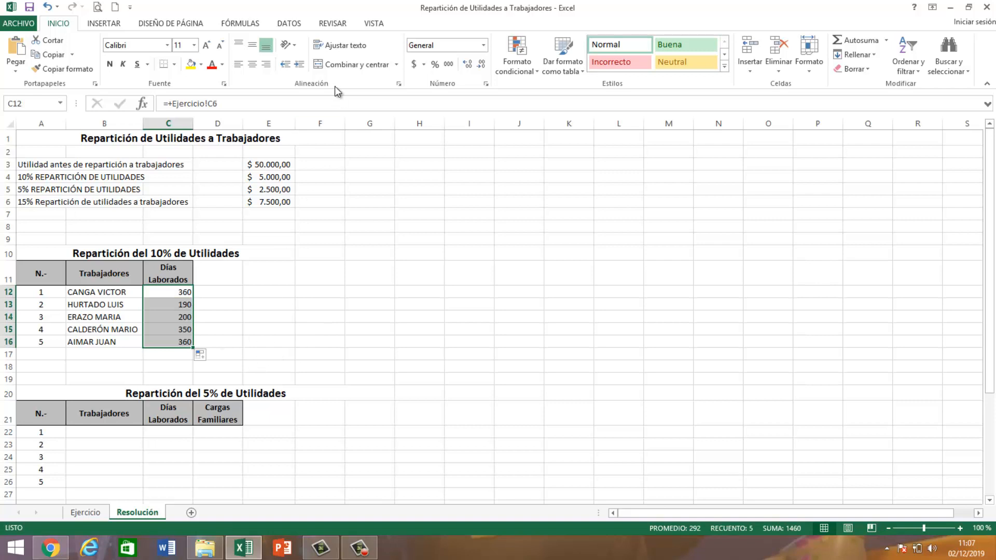
pyautogui.click(252, 64)
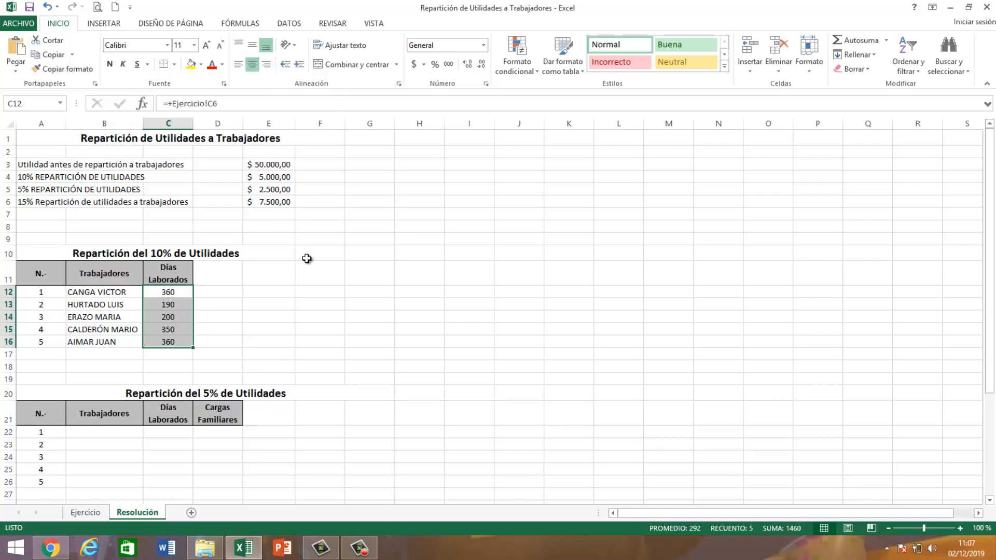
pyautogui.click(375, 316)
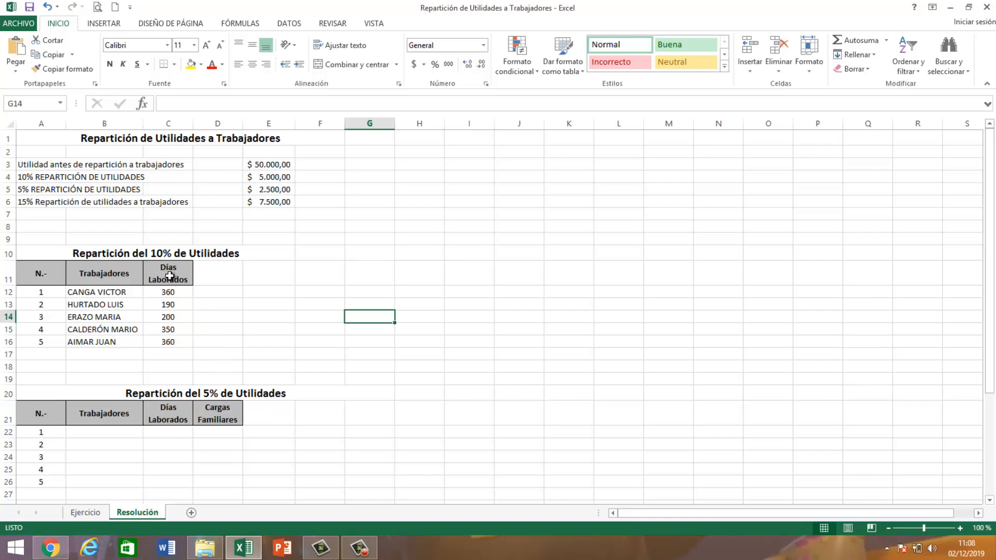
# Total the days worked in C17 with =SUMA(C12:C16) and centre the result.
pyautogui.click(169, 355)
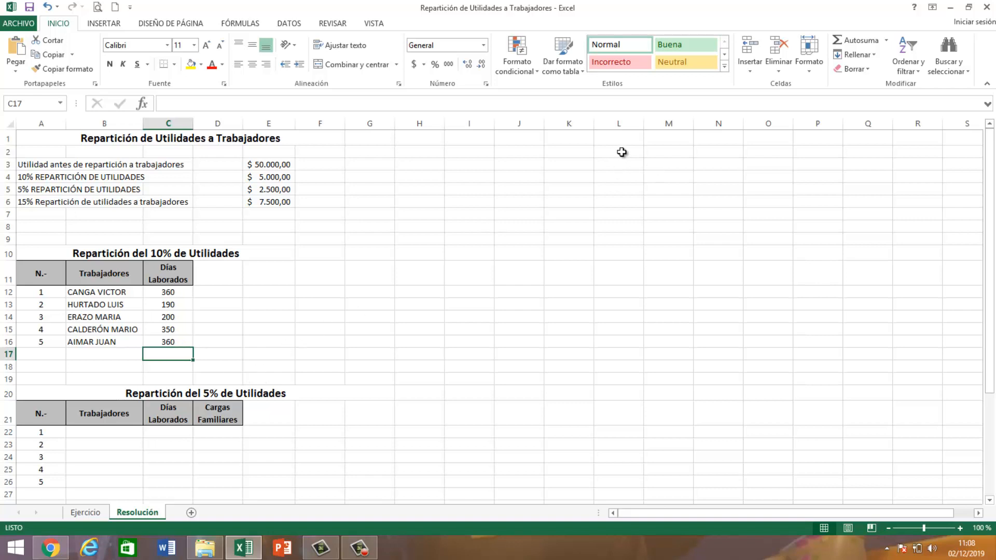
pyautogui.click(849, 40)
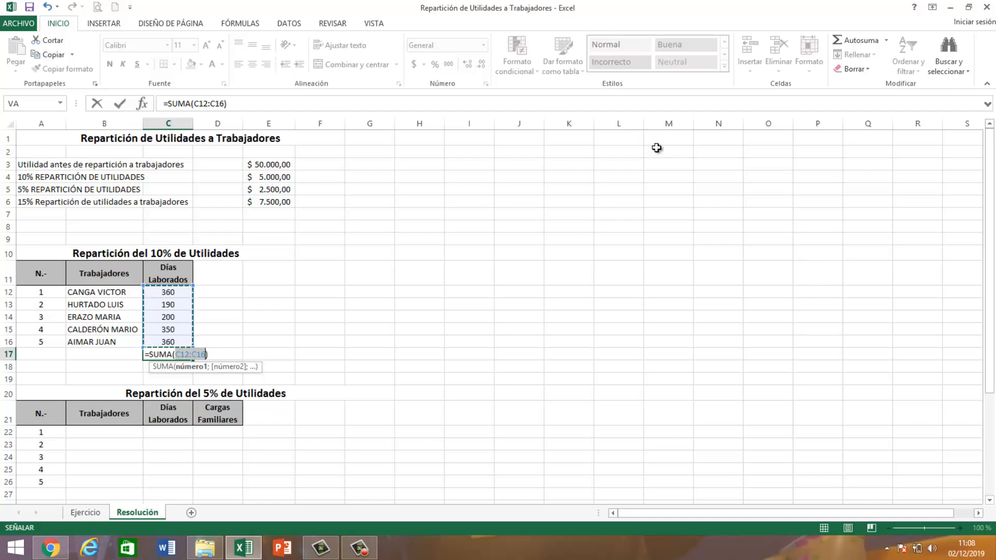
pyautogui.press('Return')
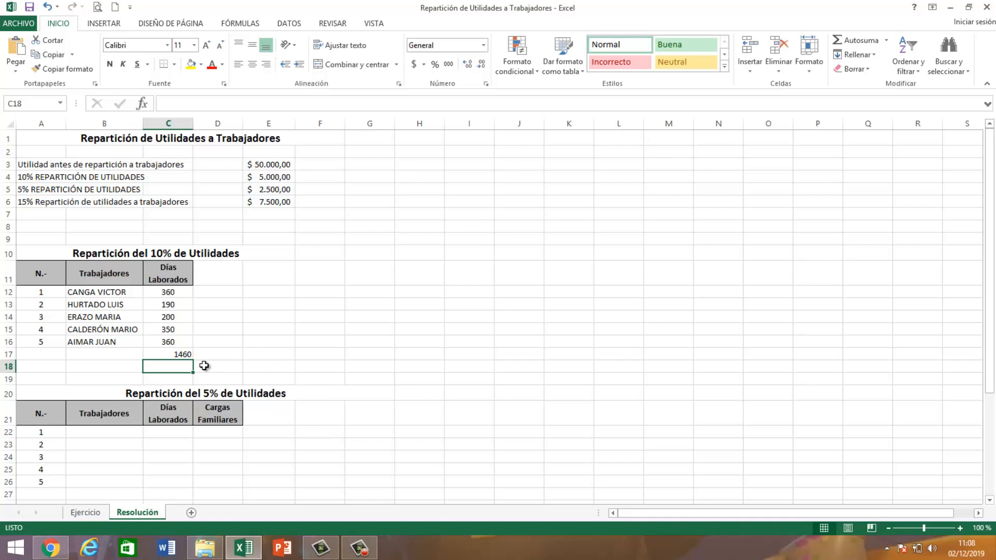
pyautogui.click(178, 353)
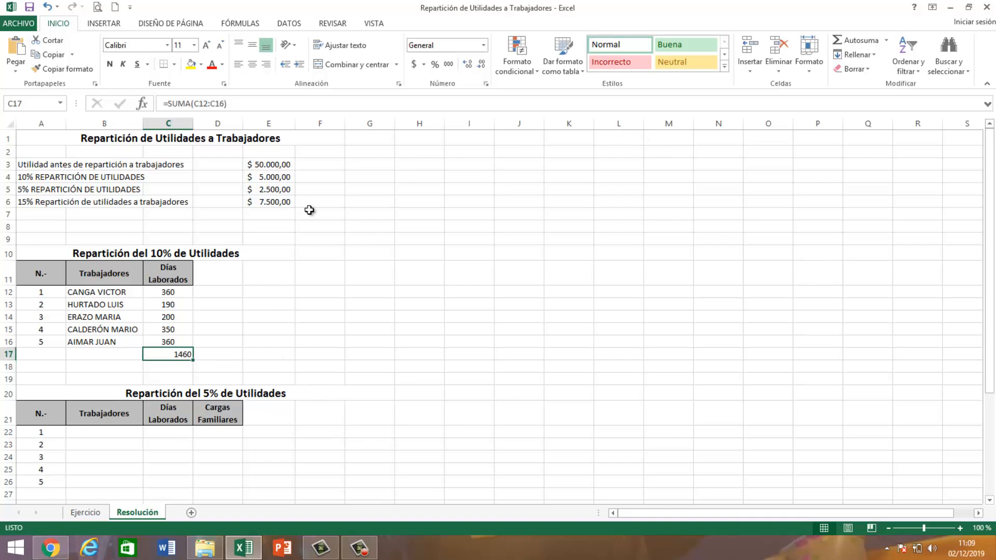
pyautogui.click(251, 65)
# Add the column heading "Alícuota" in D11 of the 10% table.
pyautogui.click(221, 293)
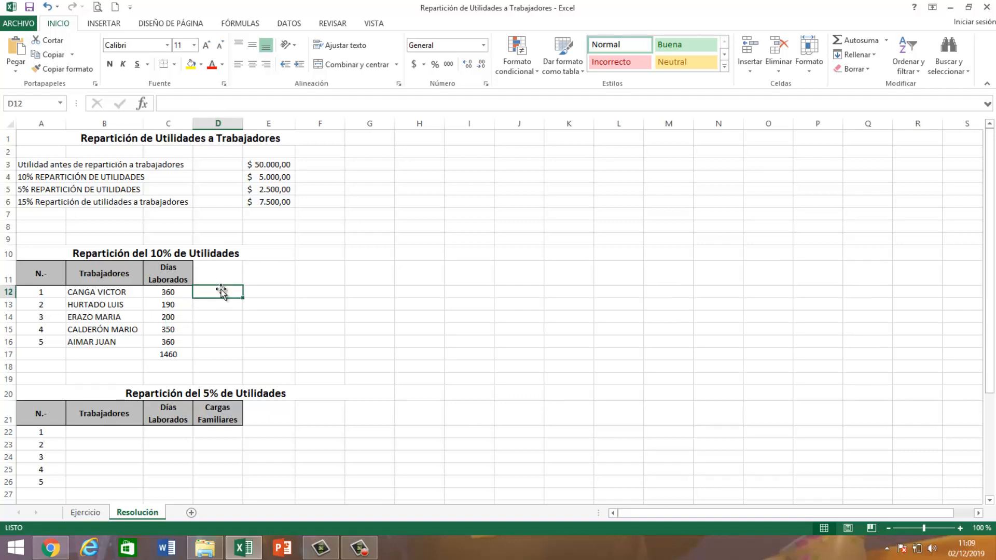
pyautogui.click(219, 276)
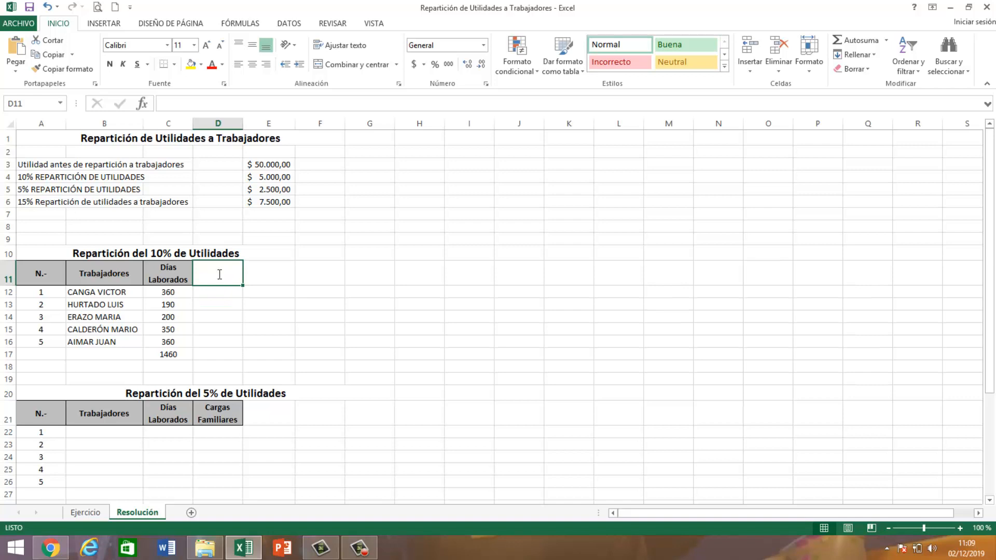
pyautogui.write('Al')
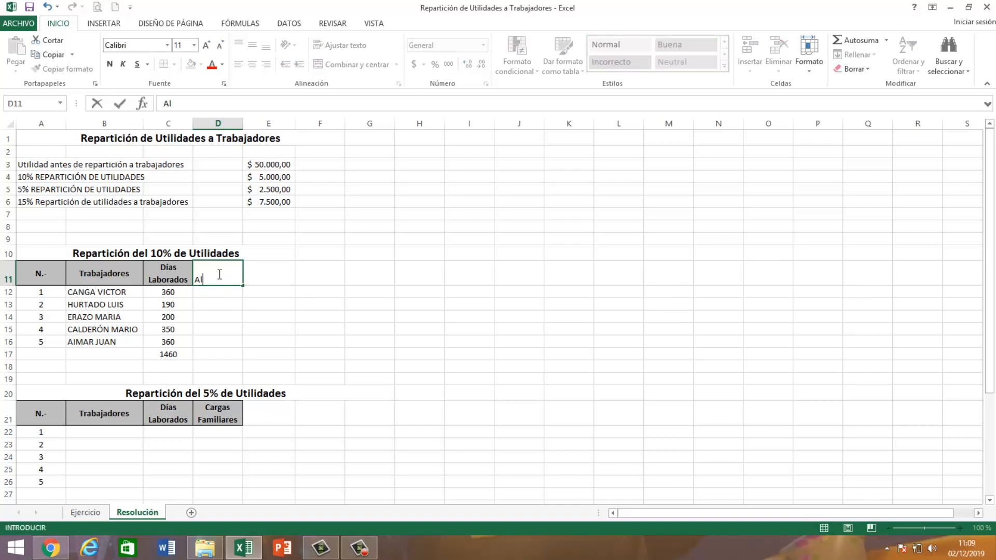
pyautogui.write('ícuota')
pyautogui.press('Tab')
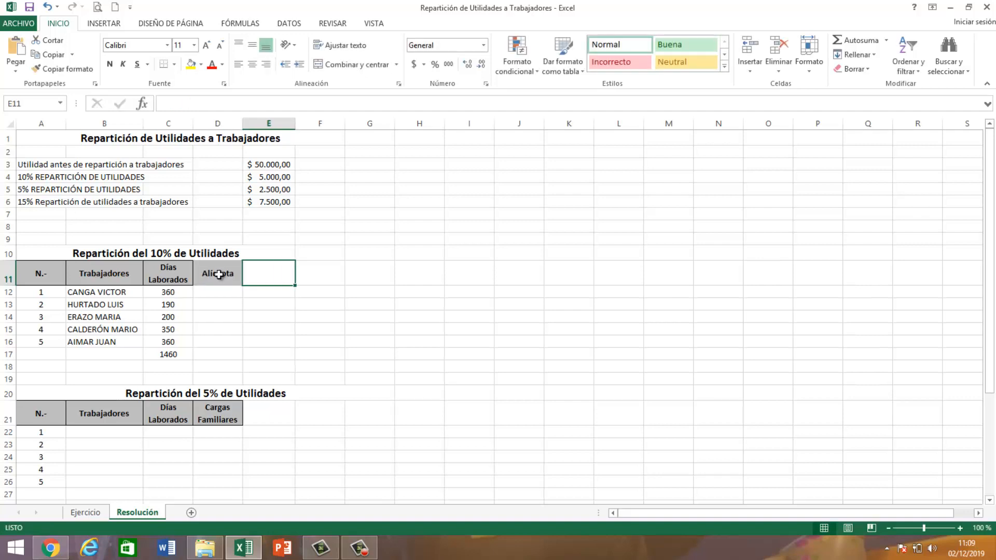
# Calculate the first worker's alícuota in D12 with the formula +E4/C17, dividing the 10% share by the total days.
pyautogui.click(228, 307)
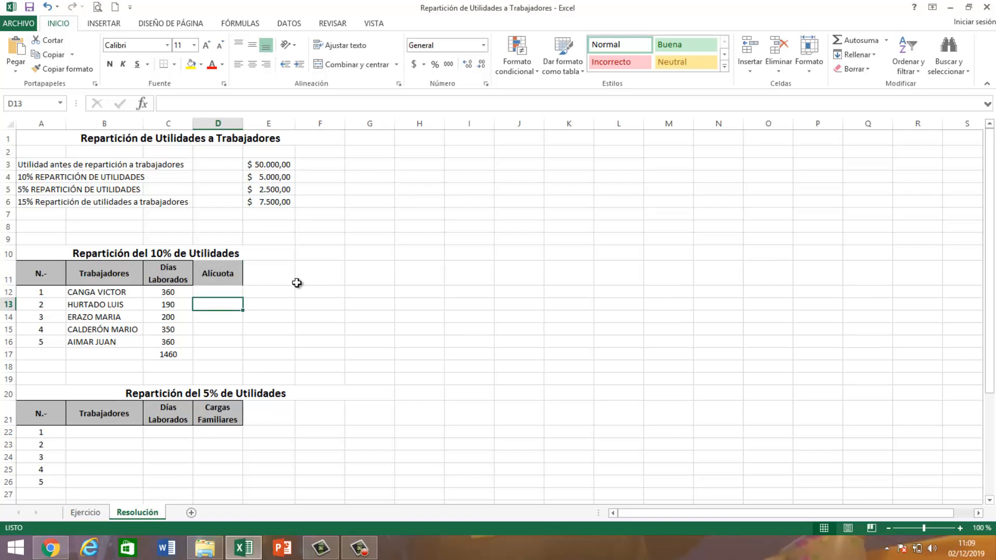
pyautogui.click(221, 290)
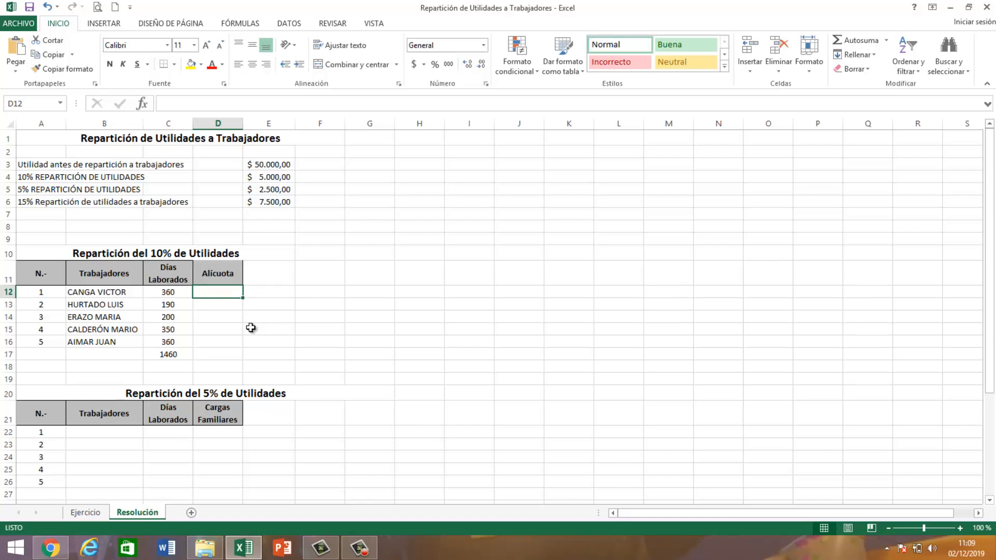
pyautogui.write('+')
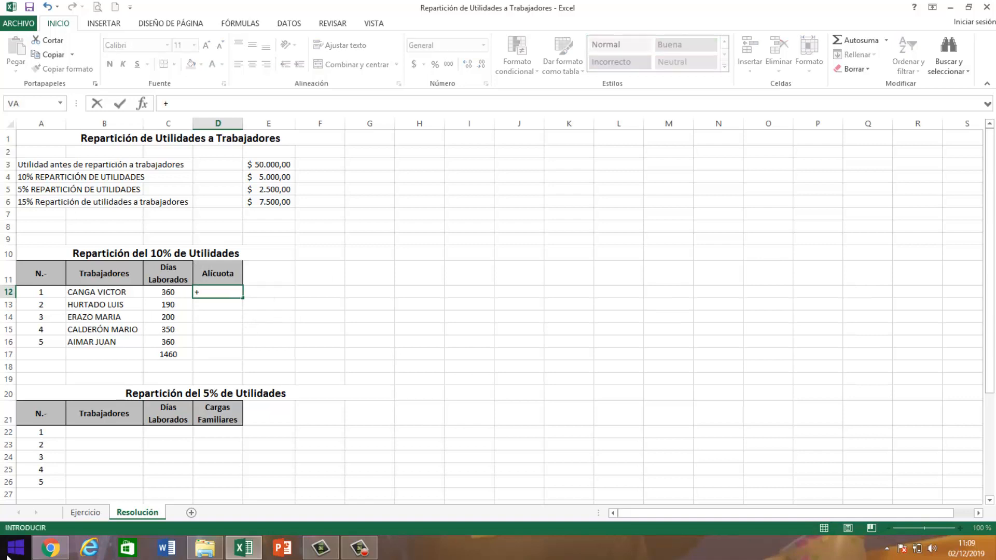
pyautogui.click(272, 176)
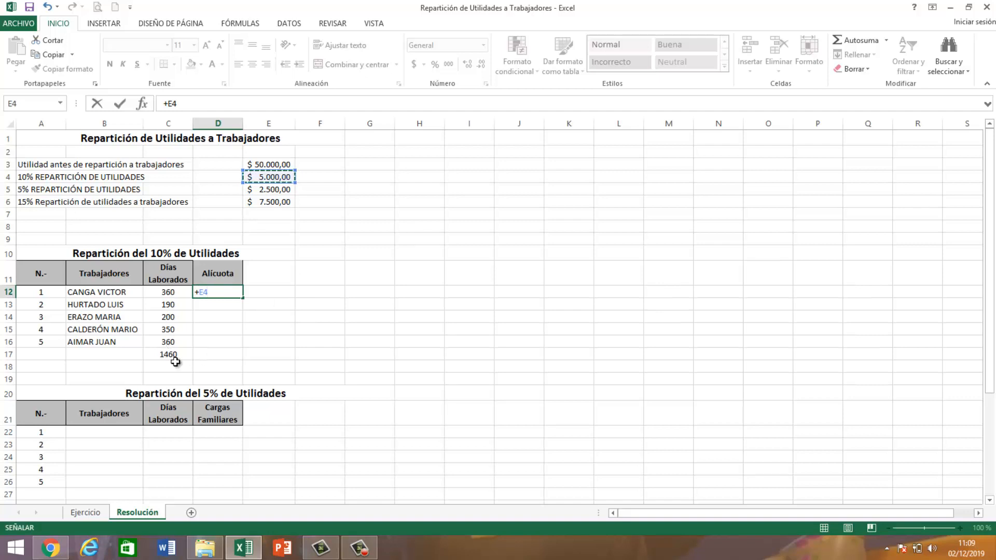
pyautogui.write('/')
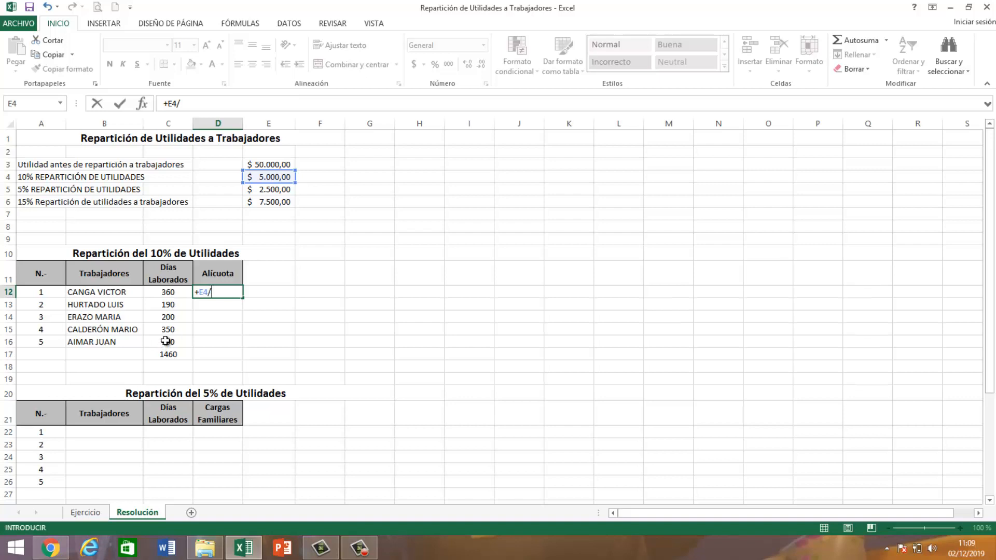
pyautogui.click(174, 356)
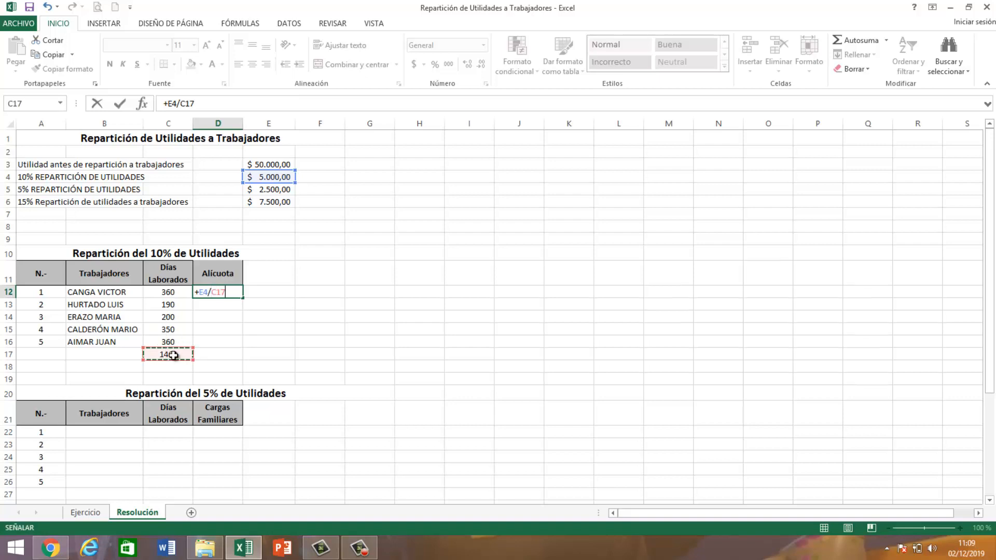
pyautogui.press('Return')
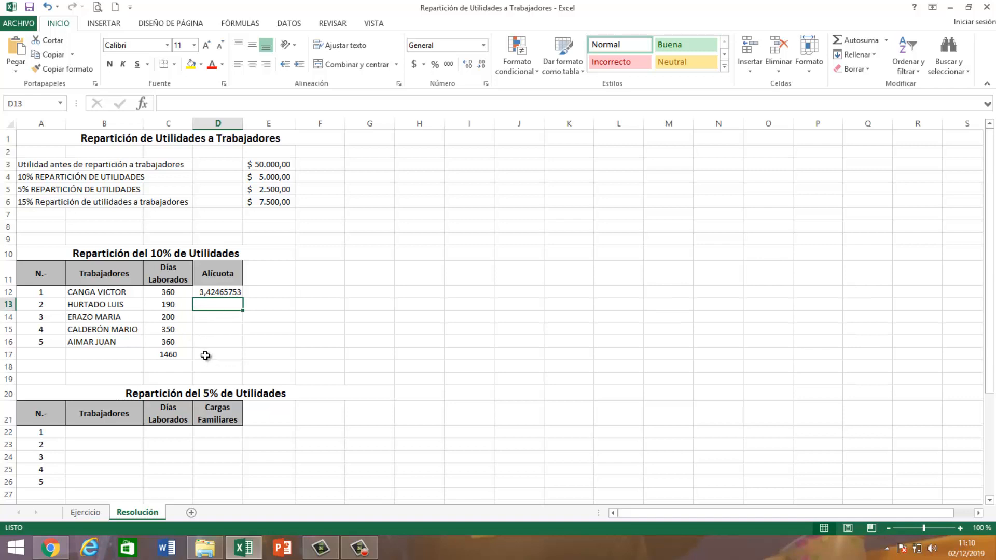
# Make both references in the D12 formula absolute (=+$E$4/$C$17) and fill it down to D16.
pyautogui.click(218, 291)
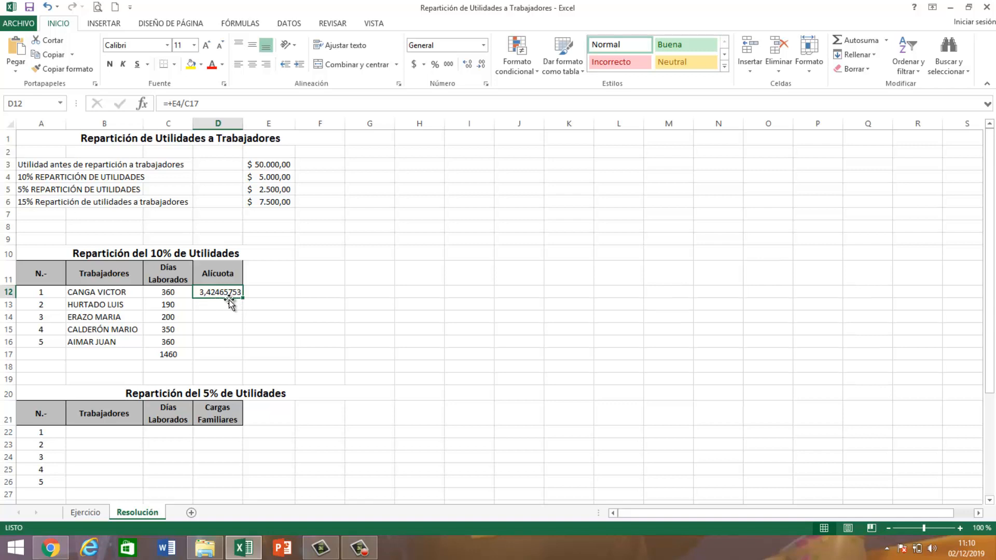
pyautogui.doubleClick(229, 298)
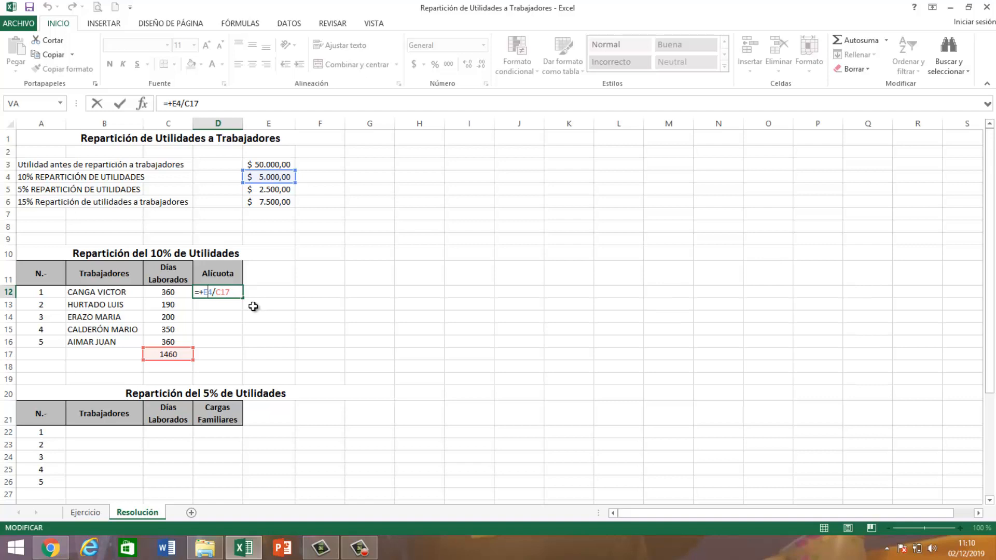
pyautogui.press('F4')
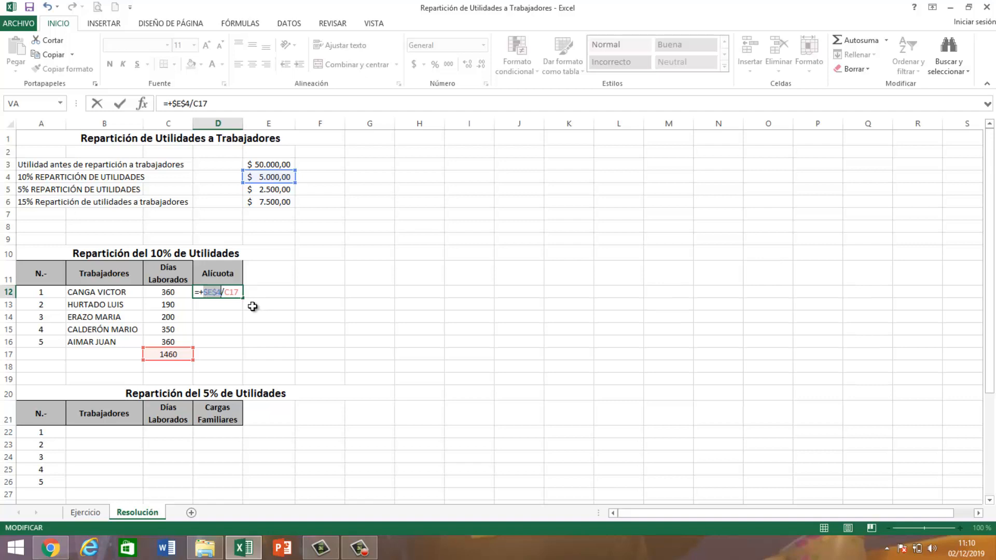
pyautogui.click(229, 292)
pyautogui.press('F4')
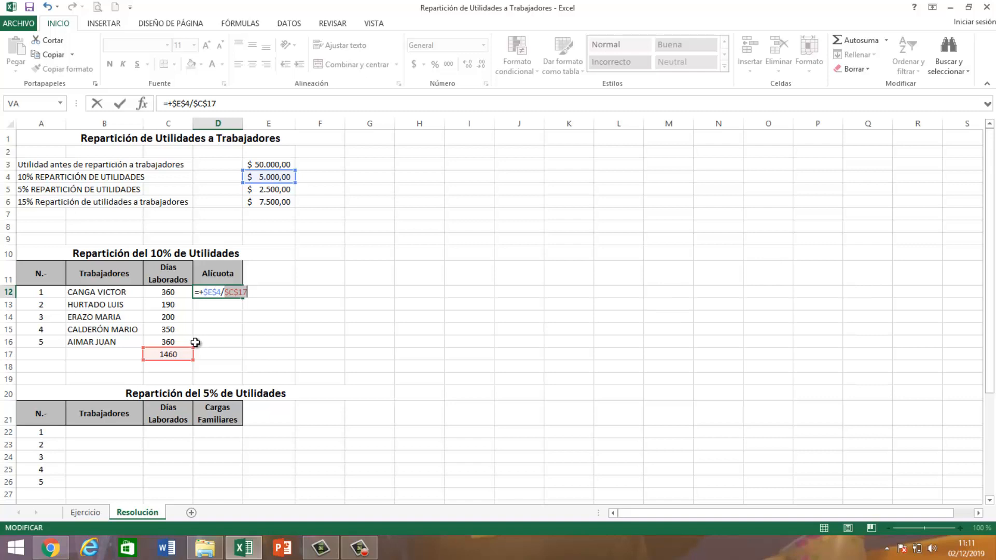
pyautogui.press('Right')
pyautogui.press('Return')
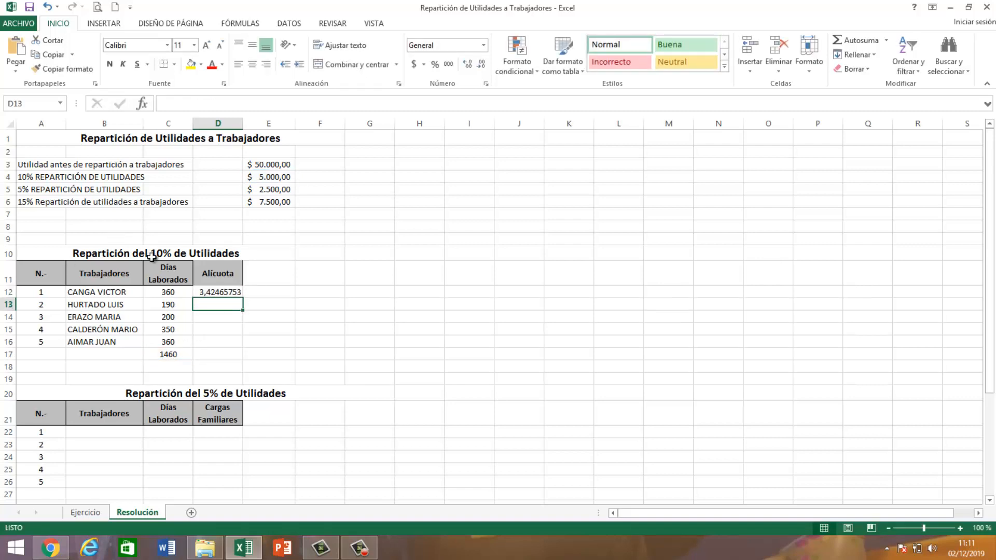
pyautogui.click(229, 292)
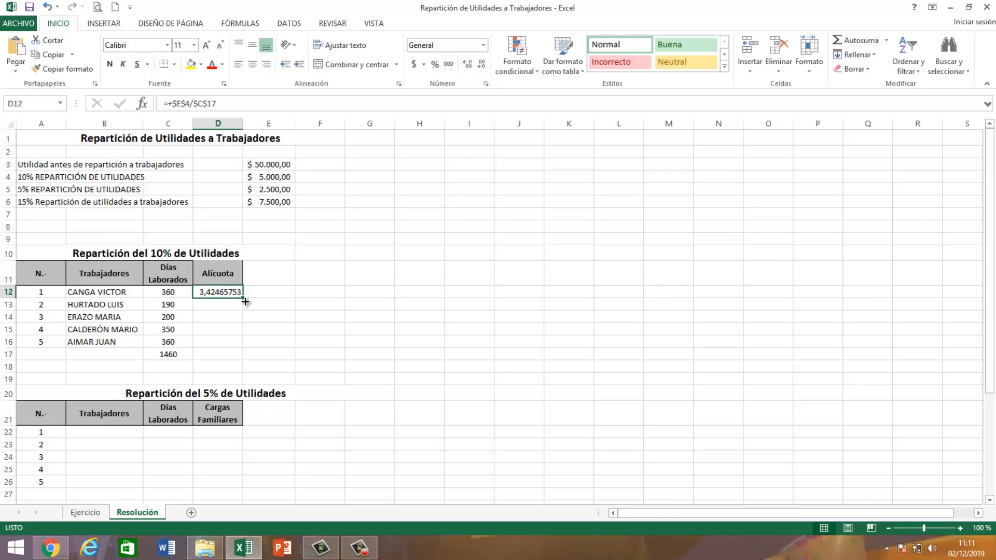
pyautogui.moveTo(245, 299); pyautogui.dragTo(241, 349)
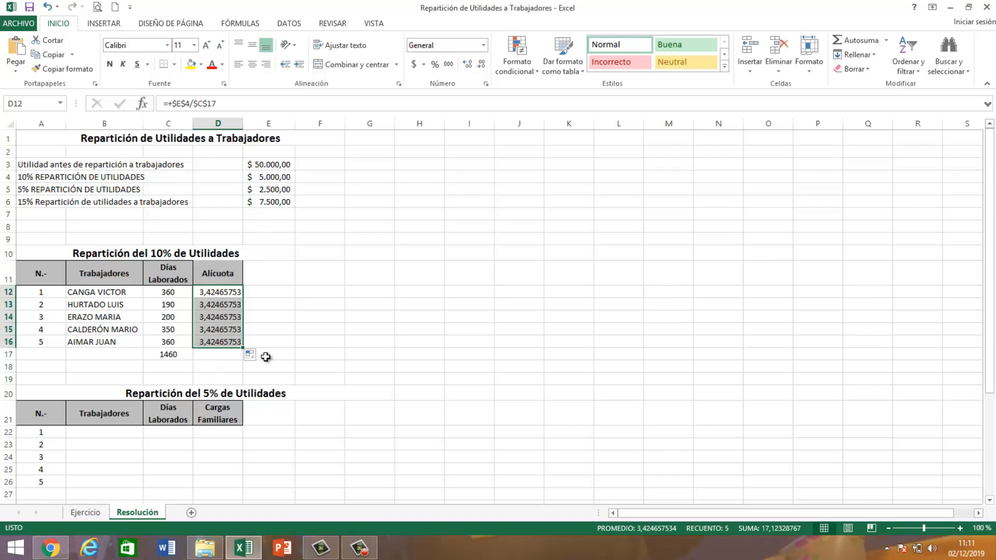
# Add the column heading "10% a trabajadores" in E11 of the 10% table.
pyautogui.click(267, 281)
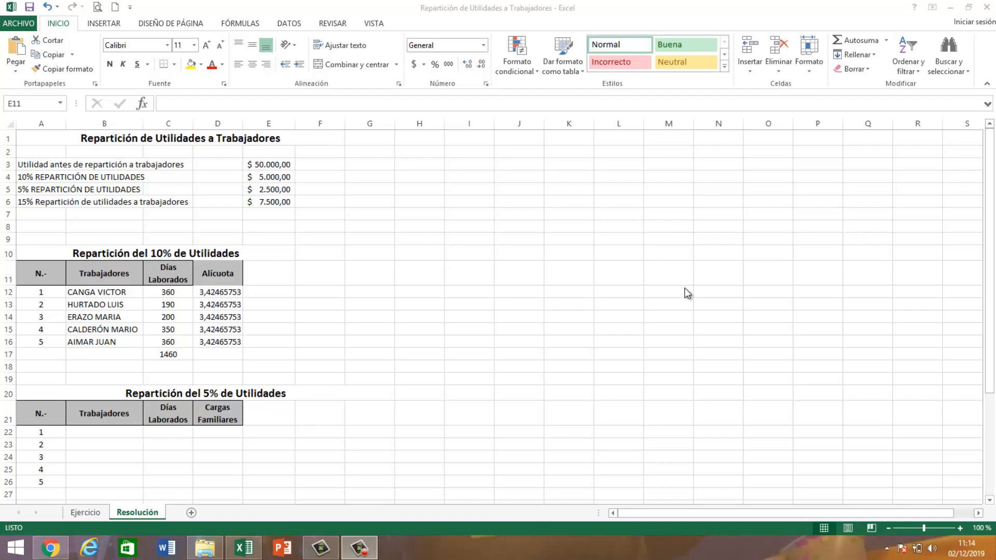
pyautogui.click(279, 265)
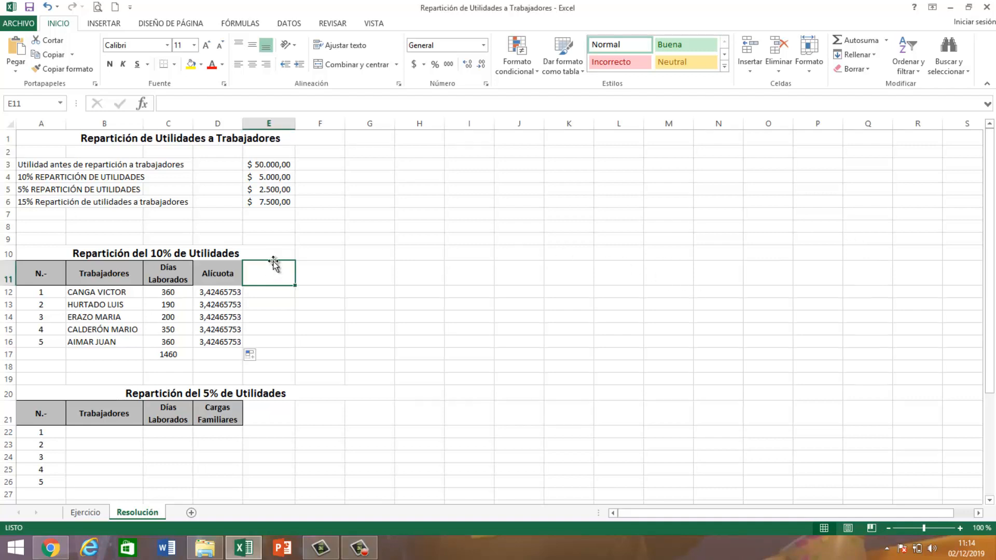
pyautogui.write('10')
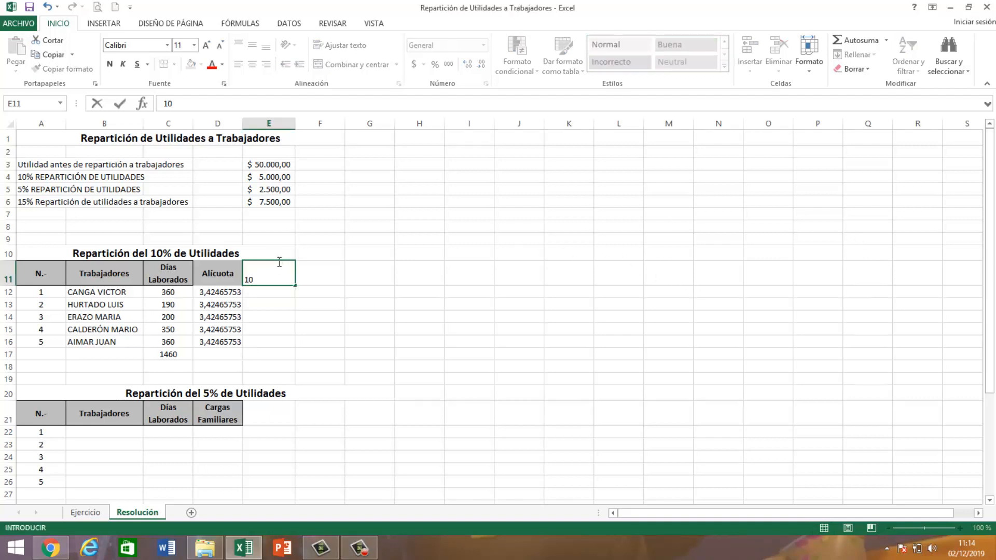
pyautogui.write('% a trabajadores')
pyautogui.press('Return')
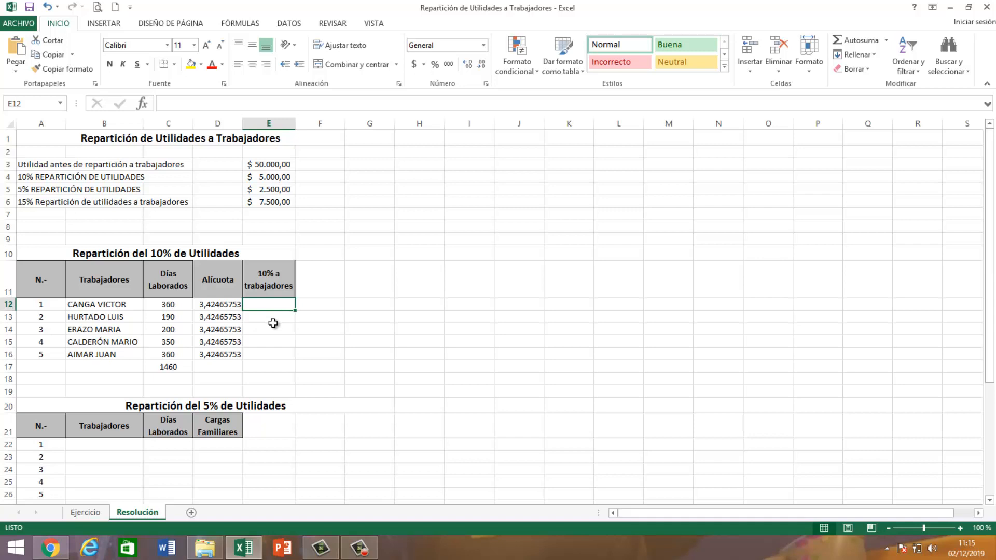
# Calculate the first worker's 10% share in E12 with the formula +C12*D12, multiplying days worked by the alícuota.
pyautogui.write('+')
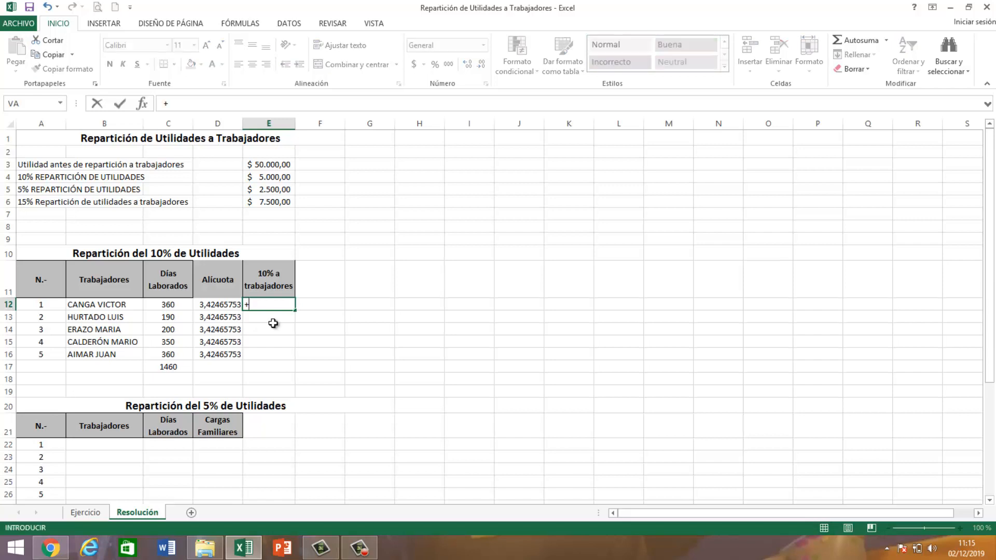
pyautogui.press('Left')
pyautogui.press('Left')
pyautogui.press('Left')
pyautogui.press('Right')
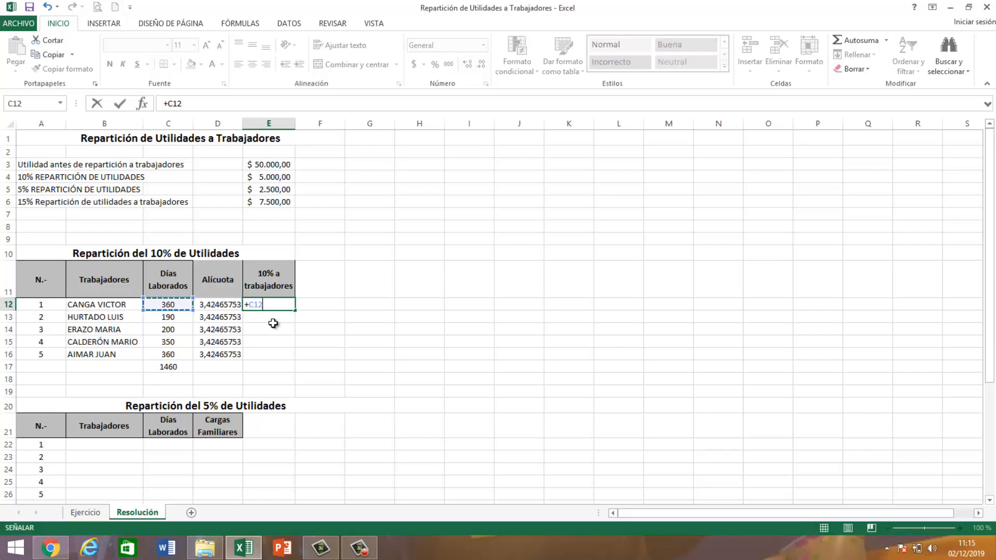
pyautogui.write('*')
pyautogui.press('Left')
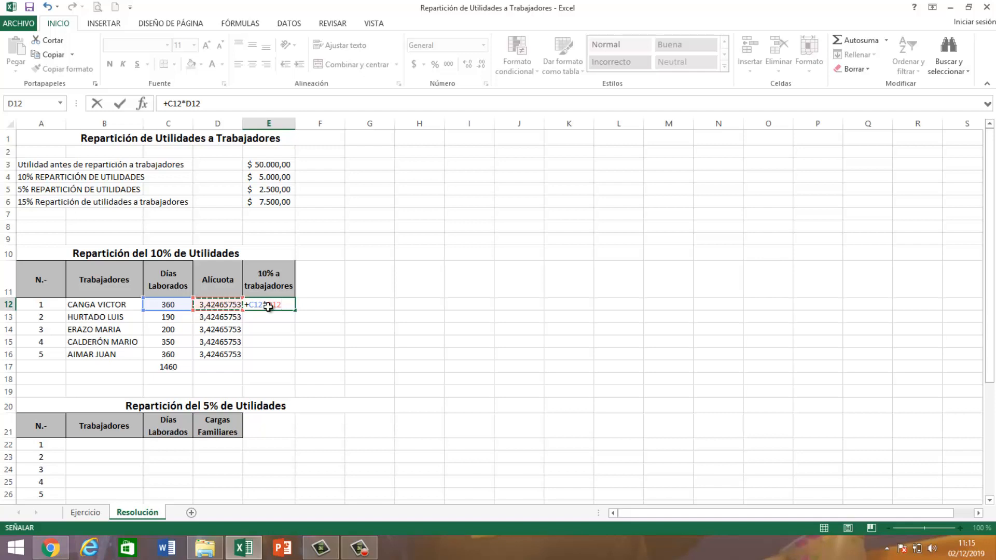
pyautogui.press('Return')
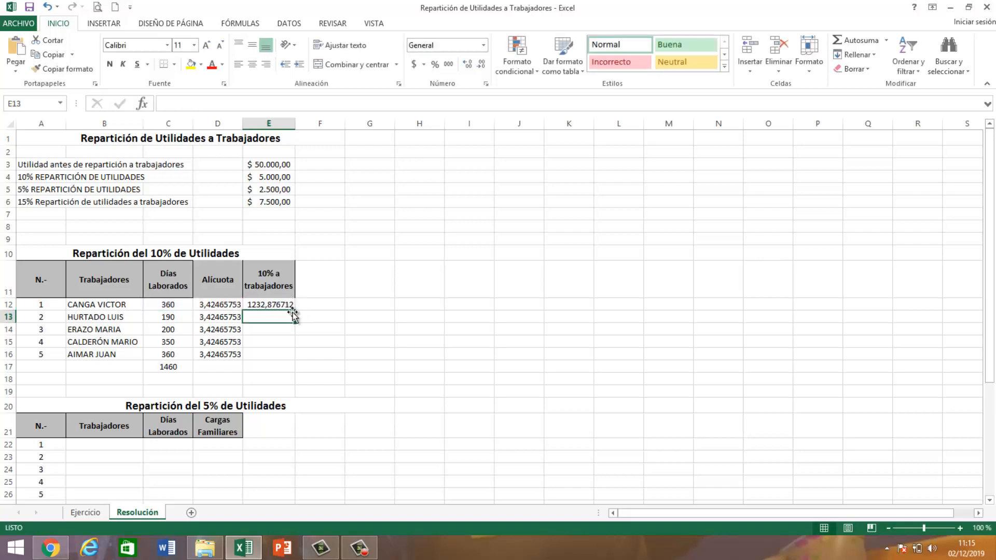
# Format E12 with the Contabilidad number format and fill its formula down to E16.
pyautogui.click(281, 306)
pyautogui.hotkey('ctrl', 'c')
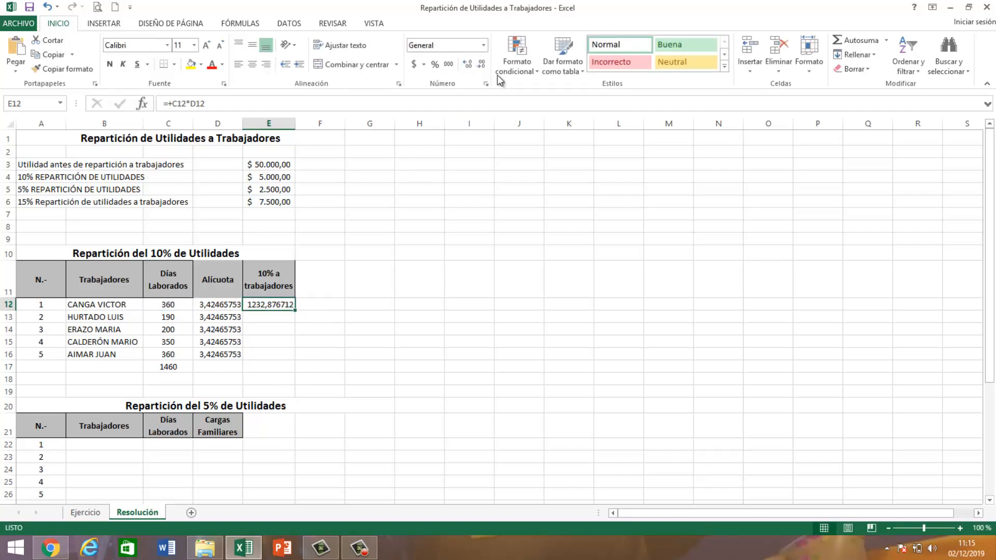
pyautogui.click(482, 47)
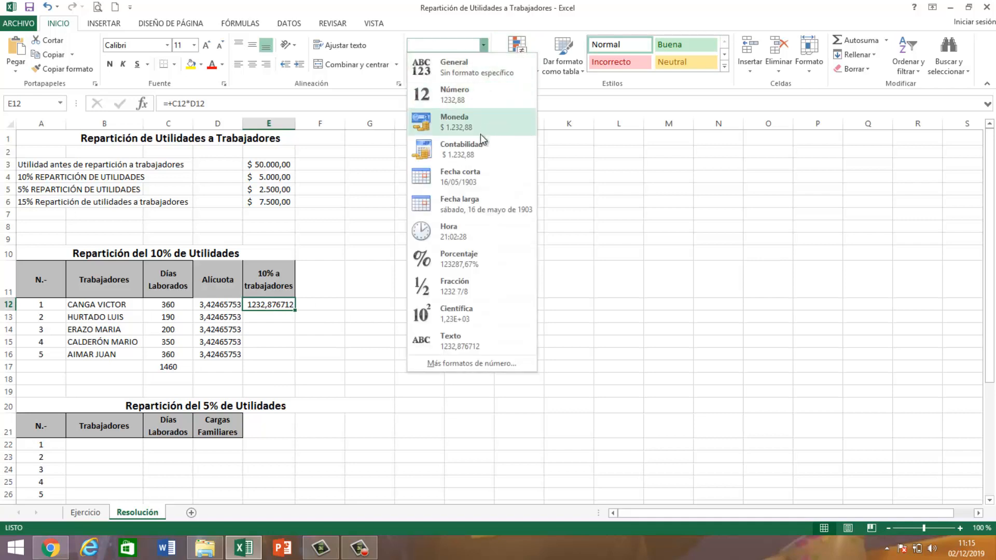
pyautogui.click(482, 147)
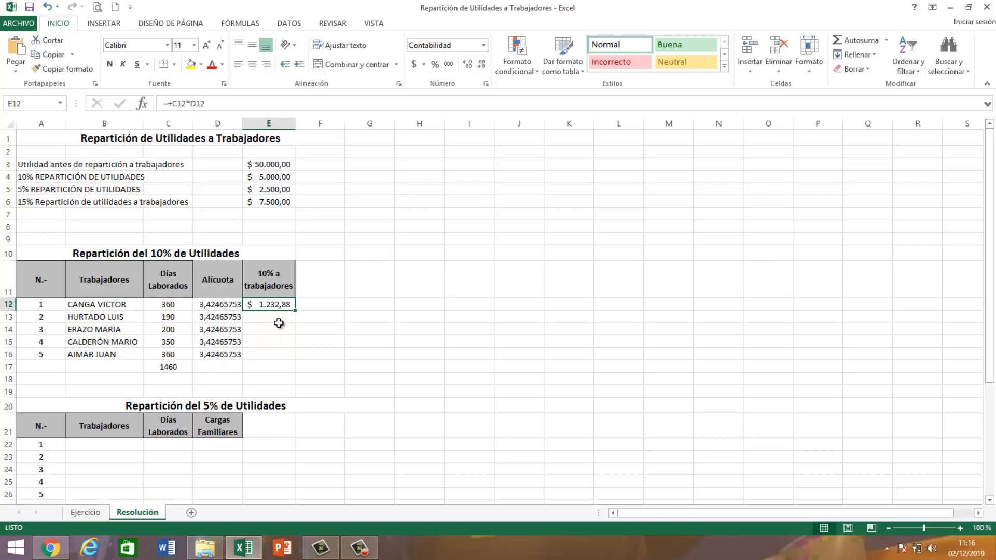
pyautogui.moveTo(293, 313); pyautogui.dragTo(294, 359)
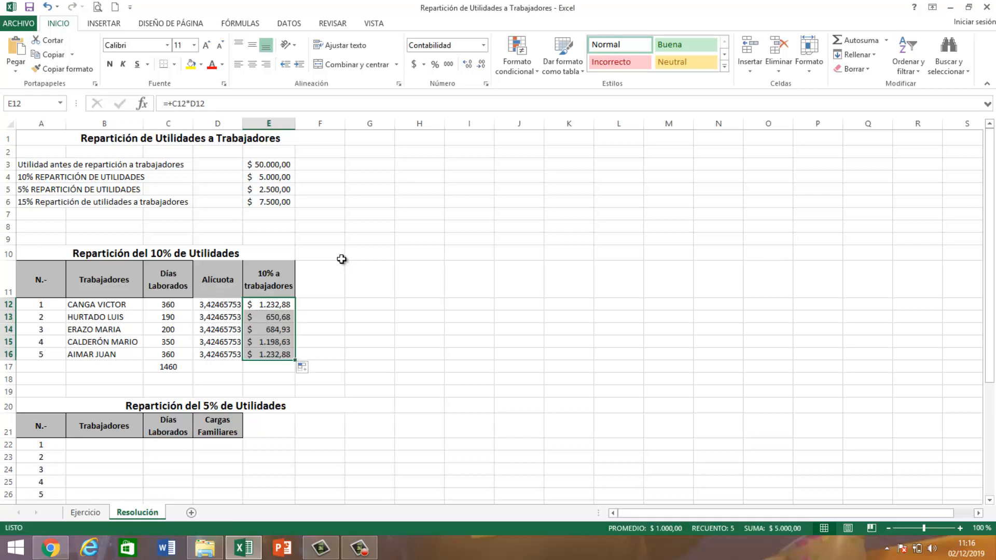
# Total the workers' 10% shares in E17 with =SUMA(E12:E16).
pyautogui.click(280, 368)
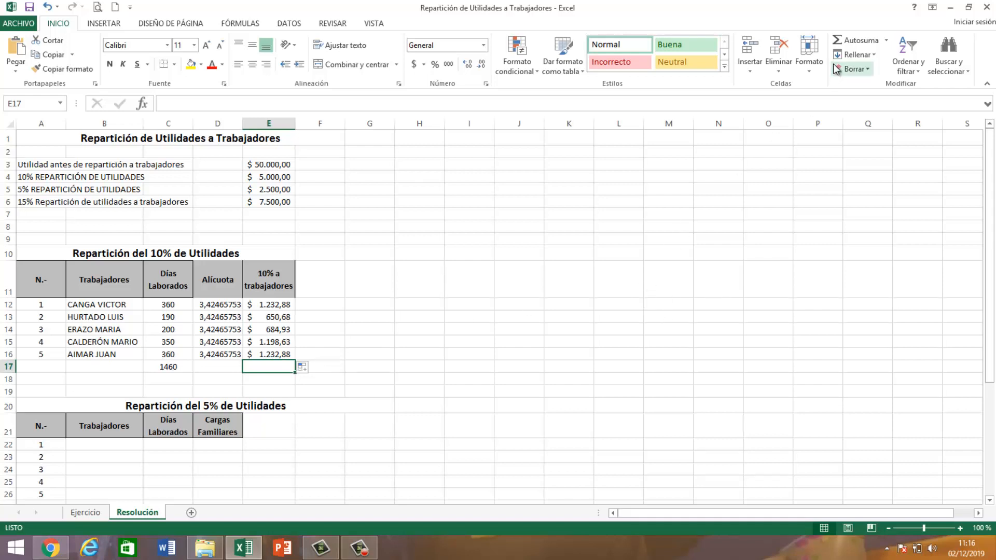
pyautogui.click(852, 42)
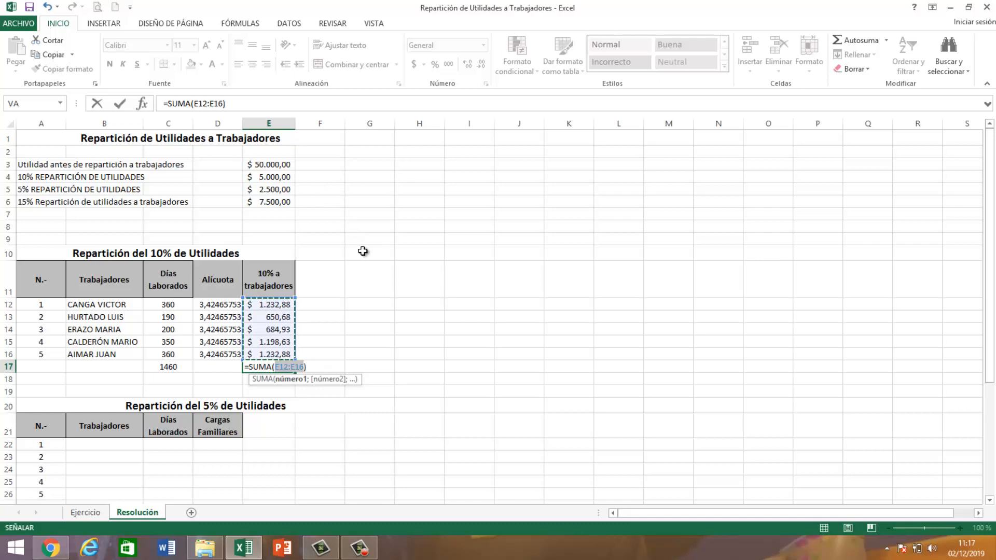
pyautogui.press('Return')
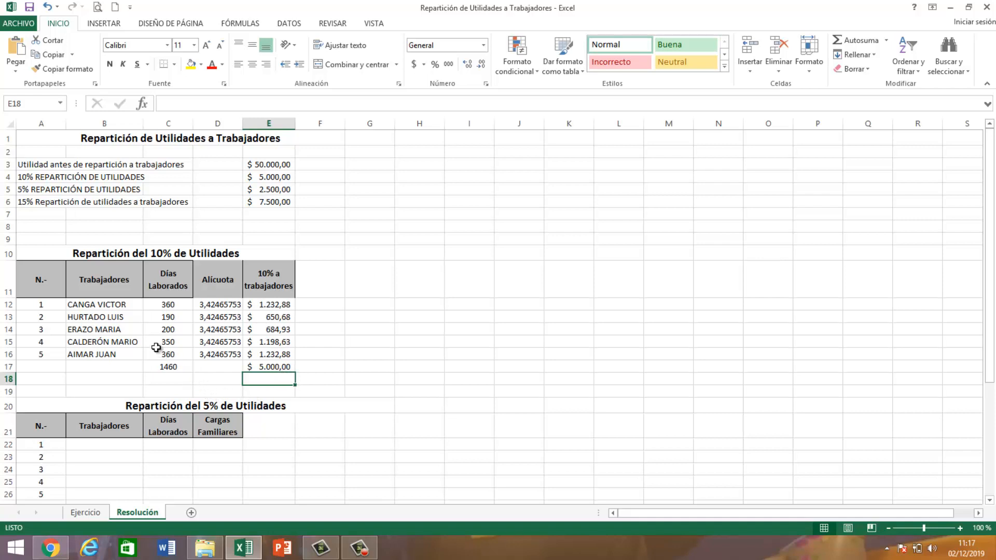
# Apply all borders to the 10% distribution table in A11:E16.
pyautogui.moveTo(45, 283); pyautogui.dragTo(268, 355)
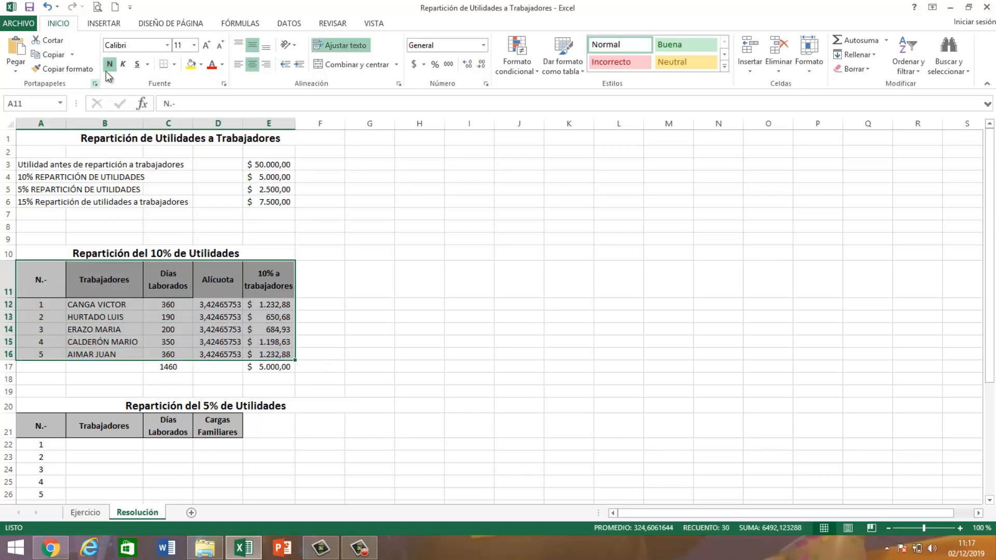
pyautogui.click(174, 64)
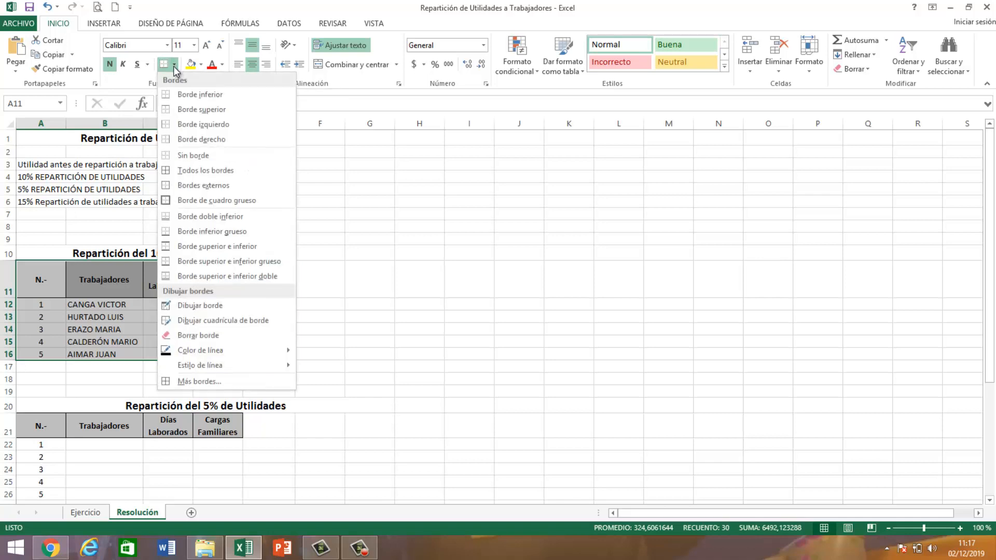
pyautogui.click(197, 171)
pyautogui.click(314, 320)
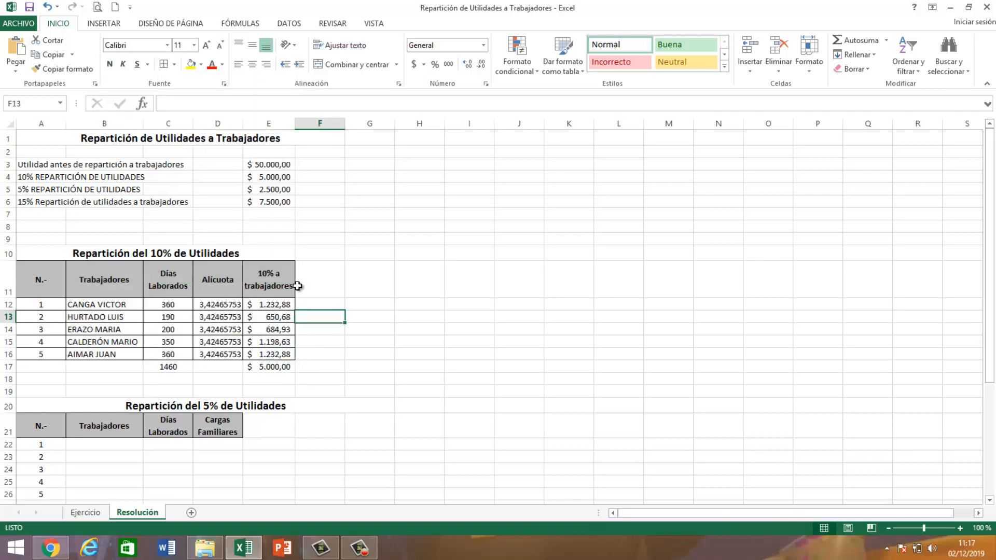
# Apply all borders to the total cells C17 and E17 below the 10% table.
pyautogui.click(177, 368)
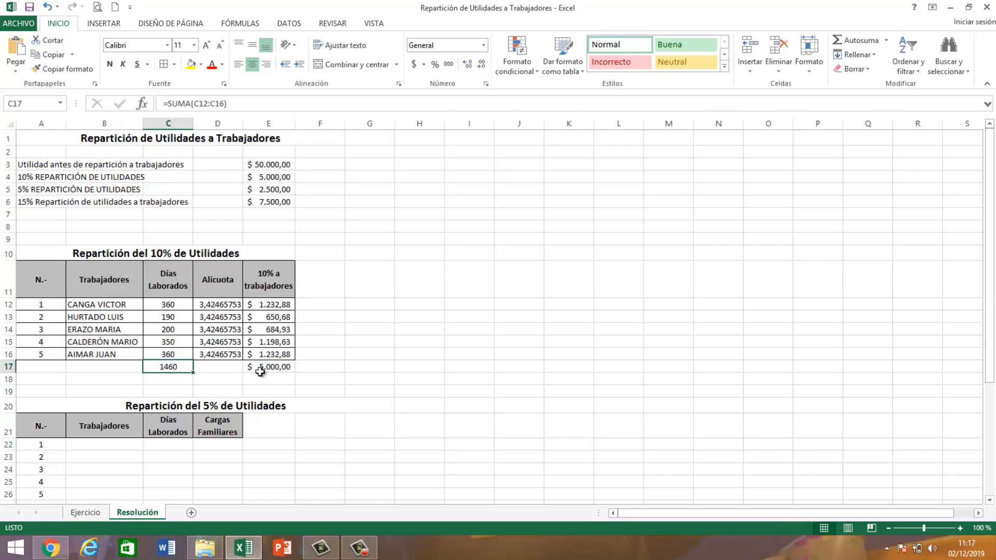
pyautogui.click(320, 378)
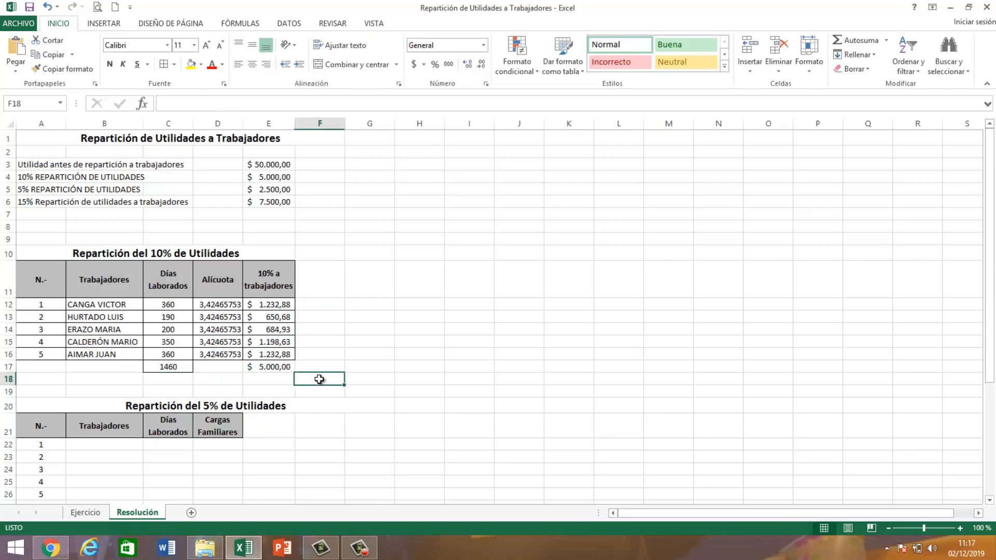
pyautogui.click(275, 367)
pyautogui.click(383, 356)
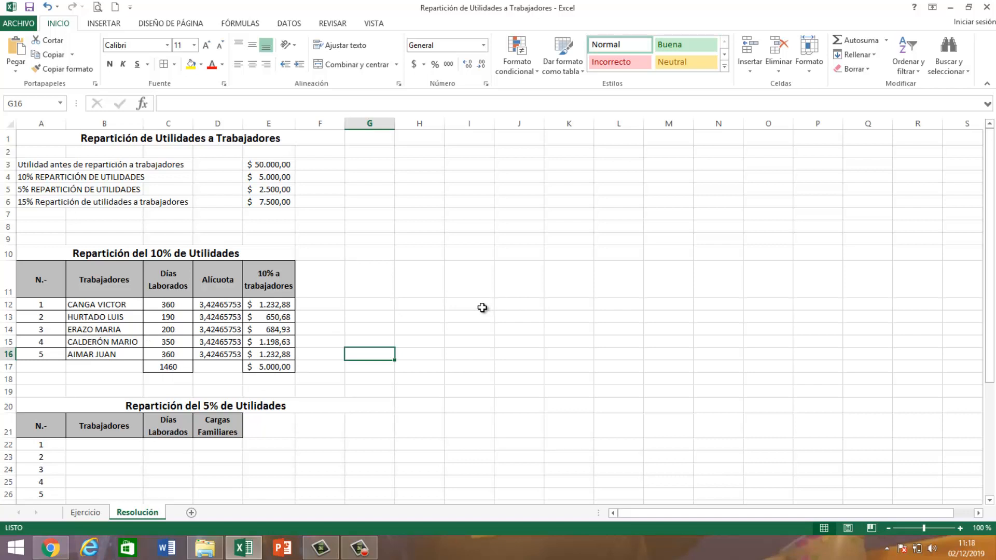
# Link B22 of the 5% table to the first worker's name with =+B12 and fill it down to B26.
pyautogui.scroll(-4, 481, 307)
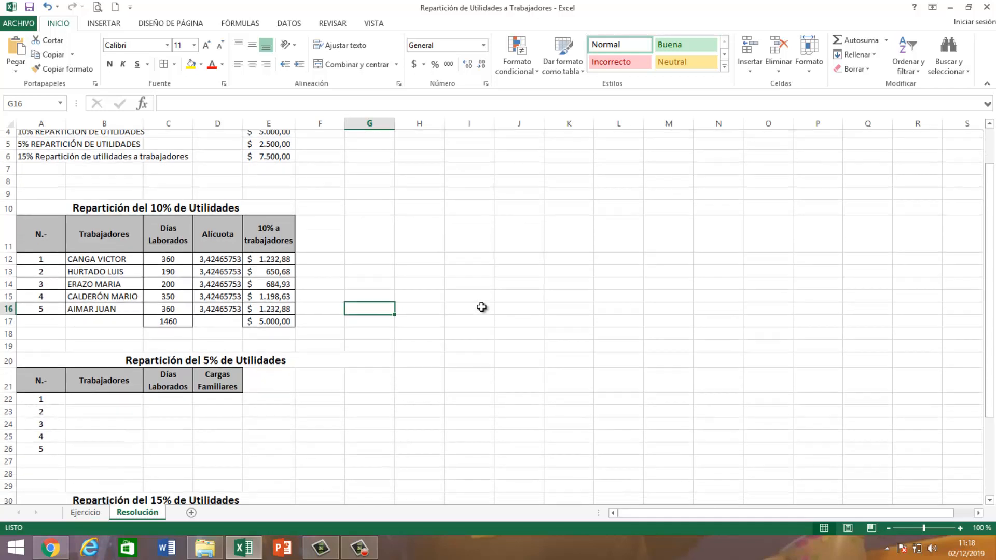
pyautogui.scroll(-1, 481, 307)
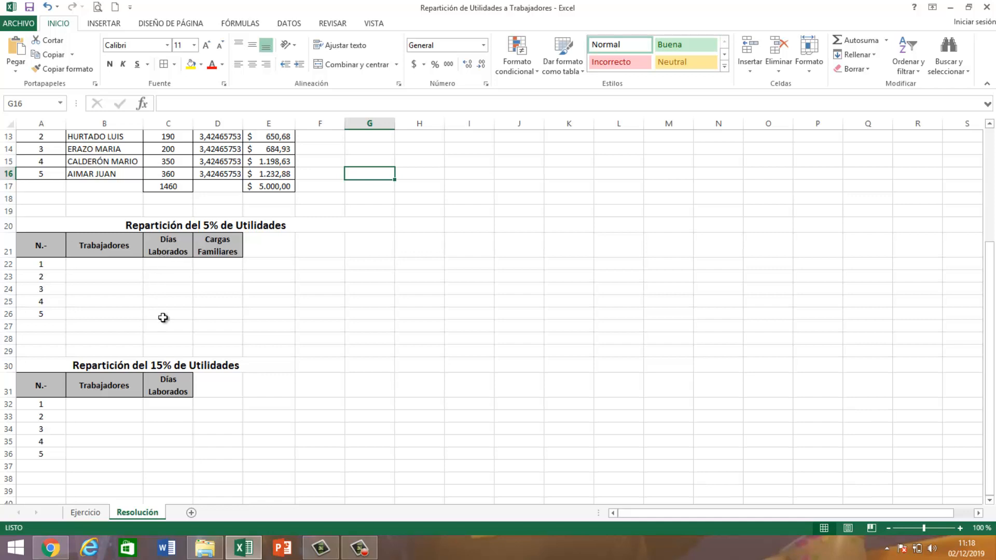
pyautogui.scroll(1, 163, 315)
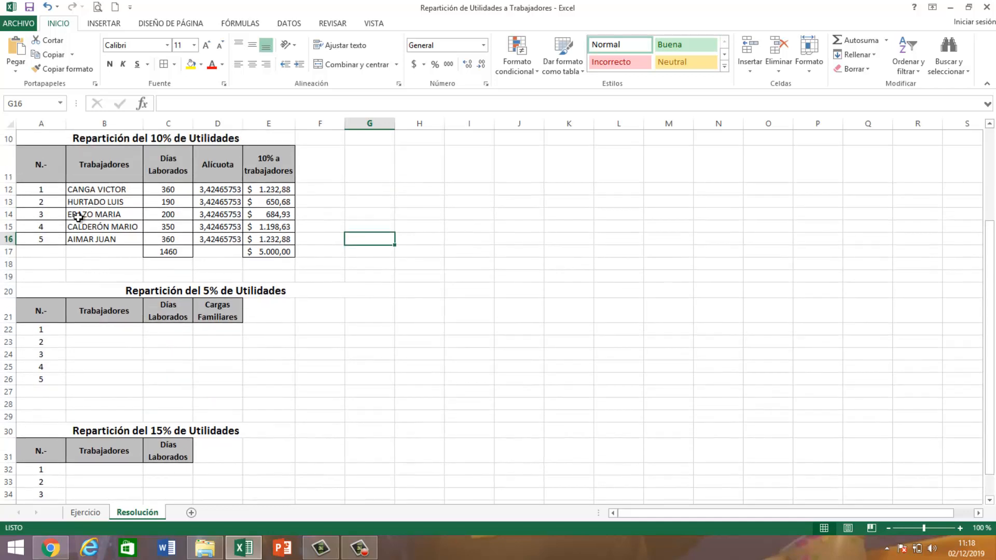
pyautogui.click(117, 333)
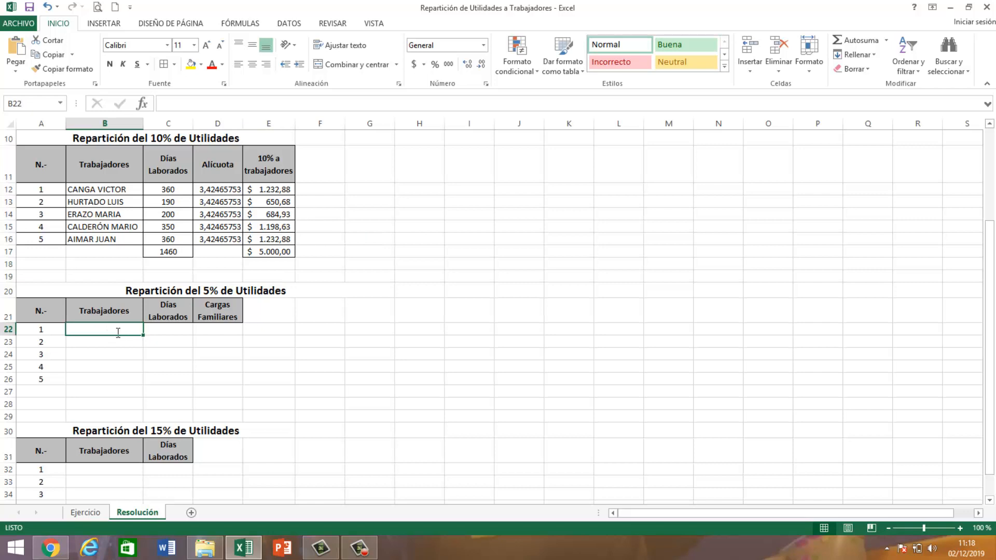
pyautogui.write('+')
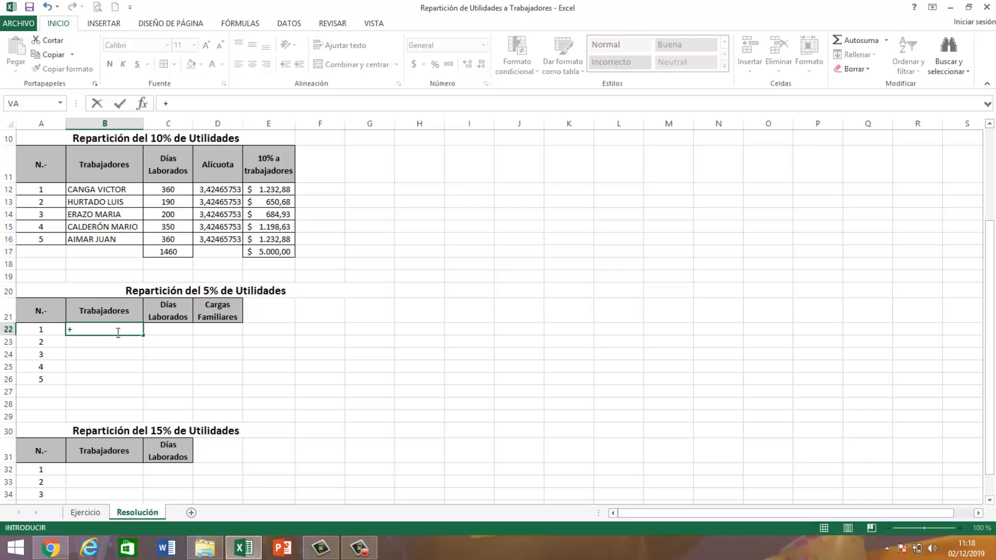
pyautogui.click(118, 189)
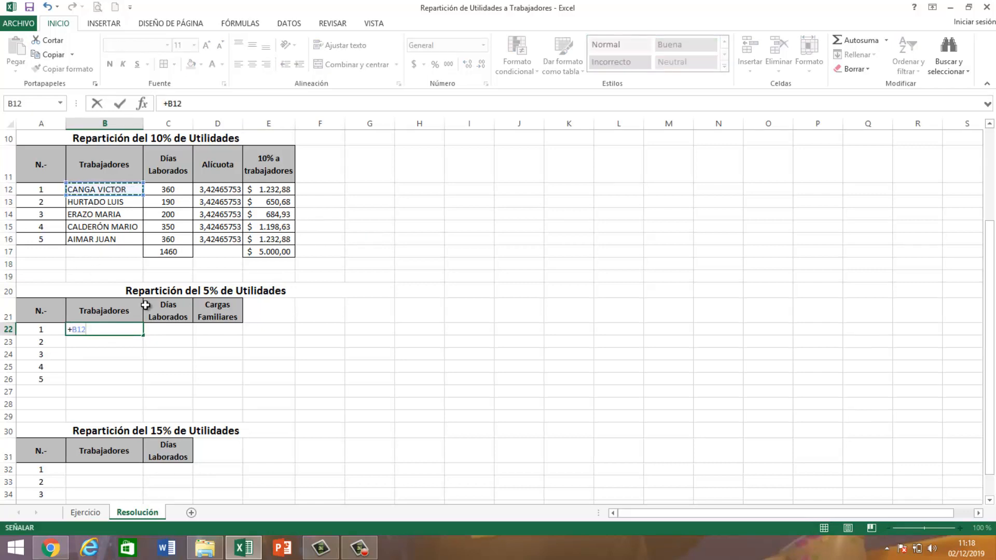
pyautogui.press('Return')
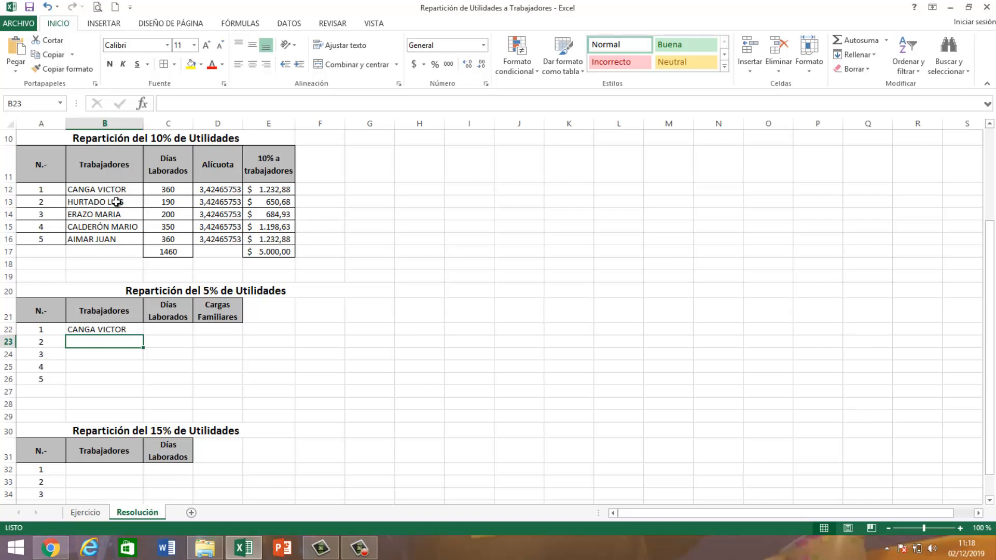
pyautogui.click(123, 330)
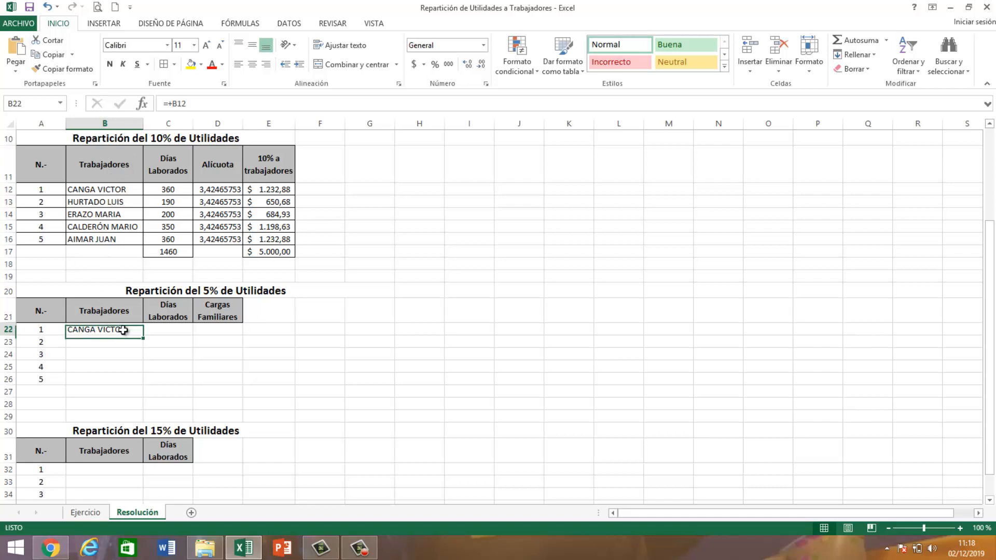
pyautogui.moveTo(143, 336); pyautogui.dragTo(139, 385)
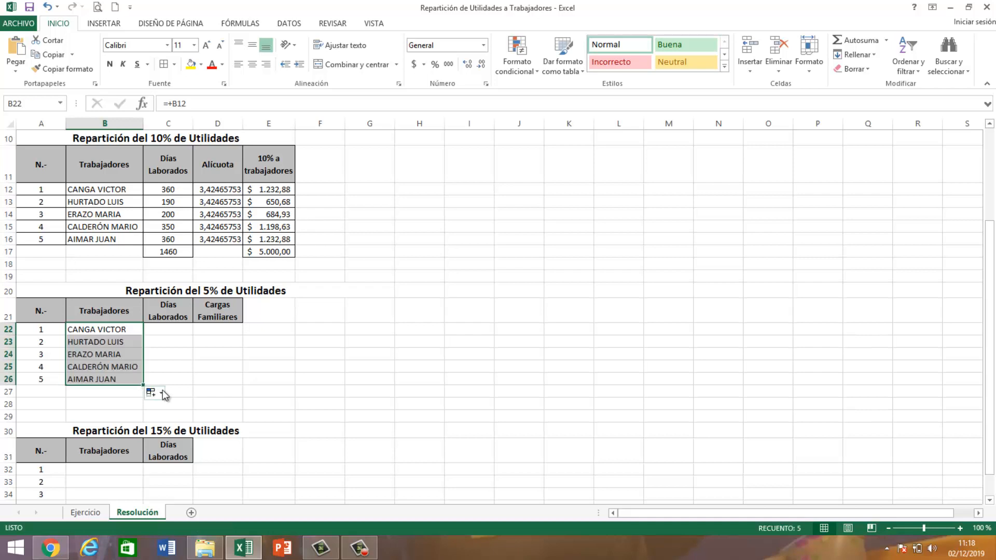
# Link the first worker's days worked in C22 to the 10% table with =+C12.
pyautogui.click(169, 328)
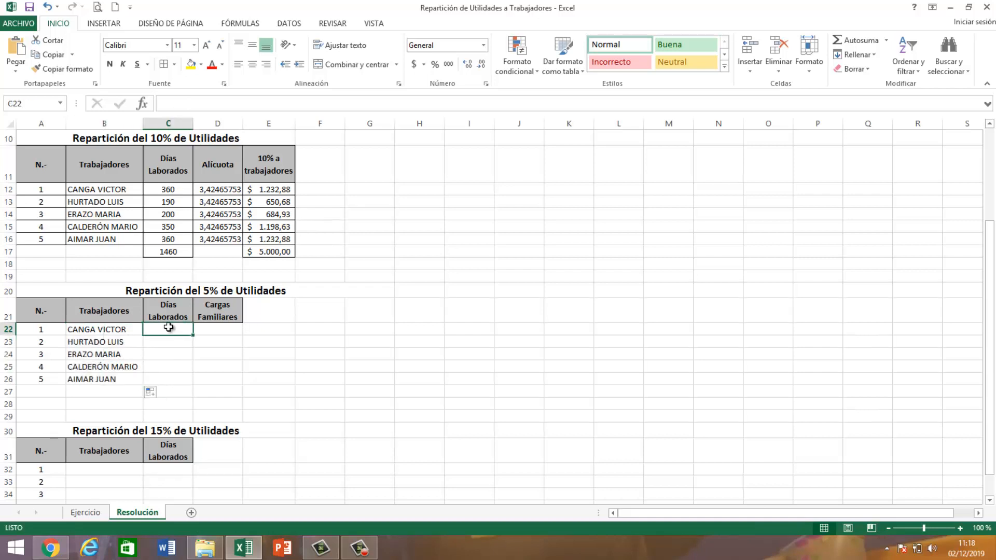
pyautogui.write('+')
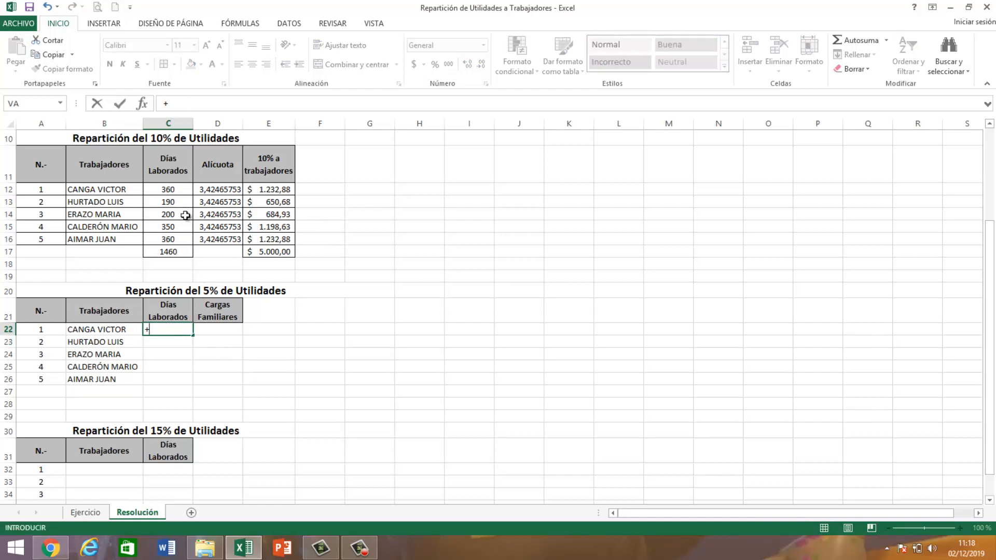
pyautogui.click(172, 190)
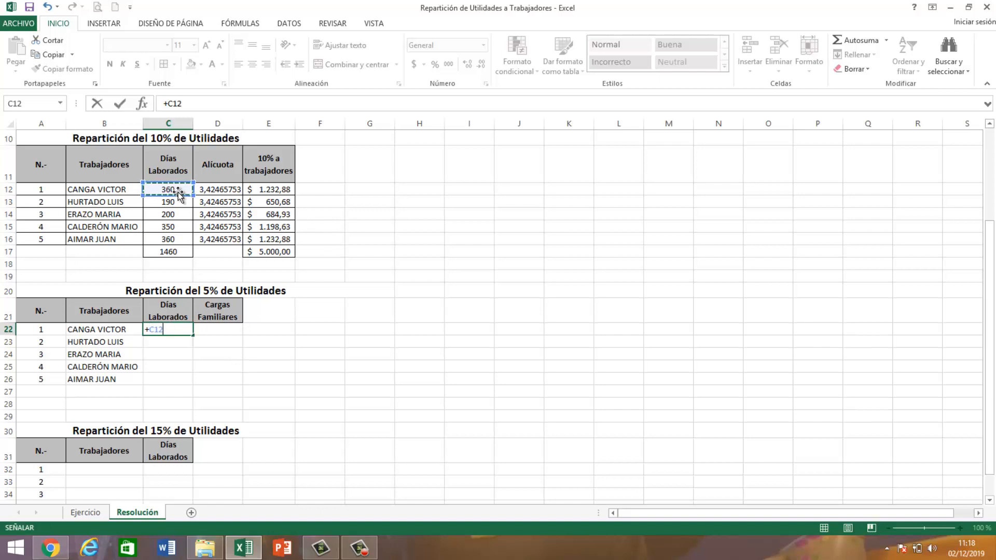
pyautogui.press('Return')
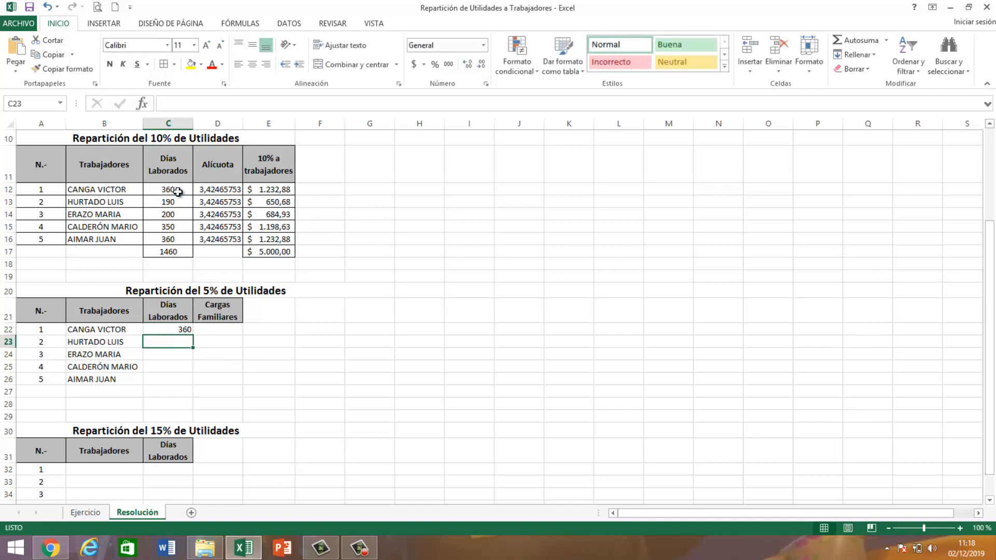
# Fill the days-worked formula from C22 down to C26 and centre the values.
pyautogui.click(185, 331)
pyautogui.moveTo(192, 334); pyautogui.dragTo(193, 384)
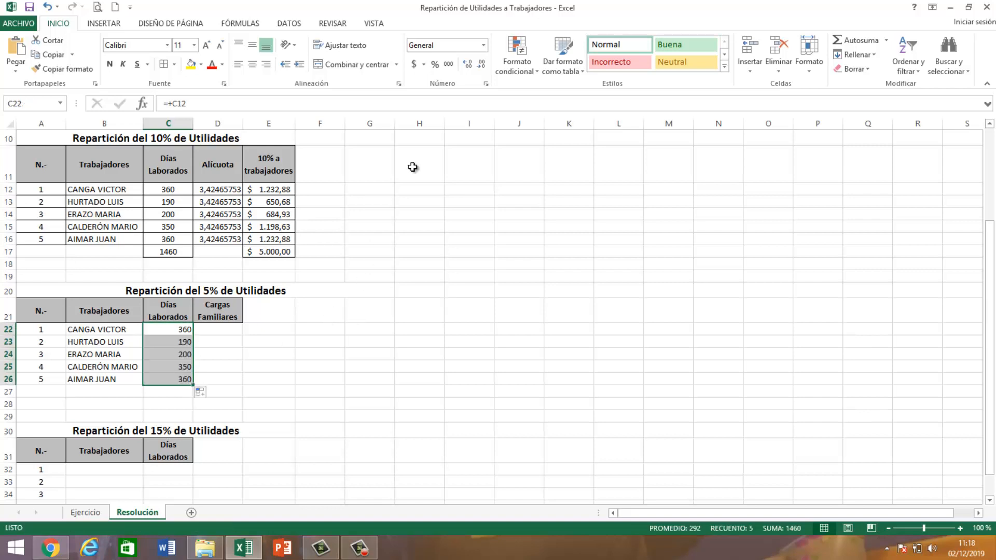
pyautogui.click(252, 64)
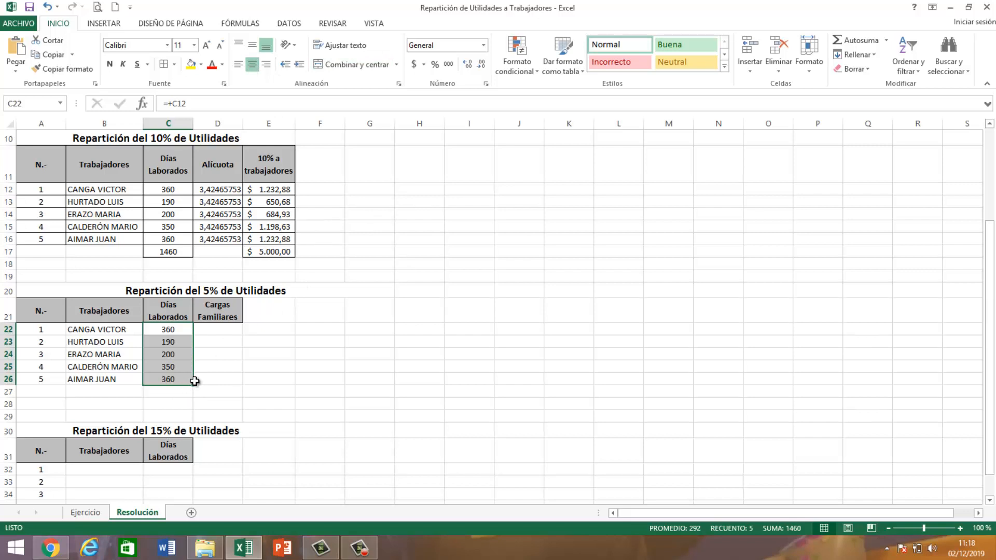
# Total the days worked of the 5% table in C27 with =SUMA(C22:C26).
pyautogui.click(249, 395)
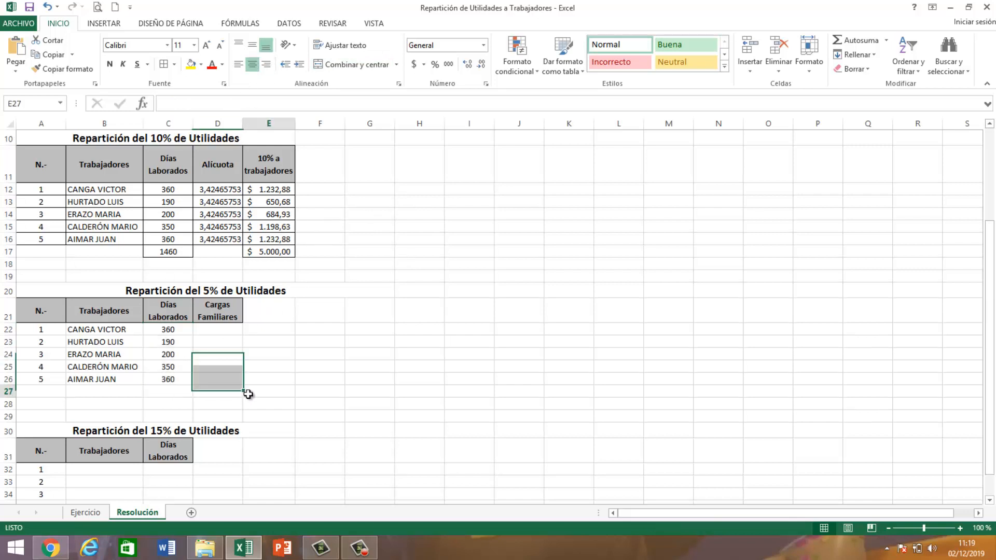
pyautogui.click(174, 395)
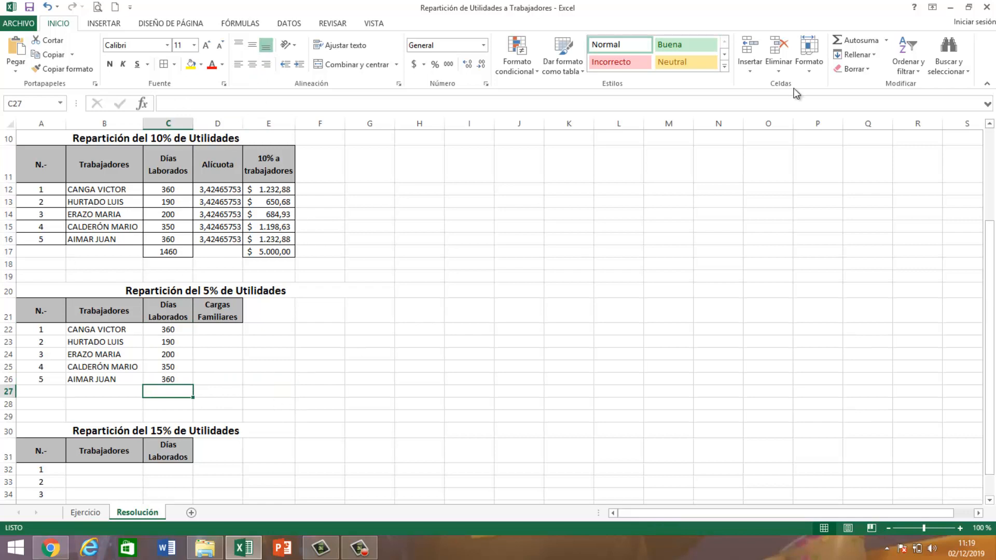
pyautogui.click(857, 44)
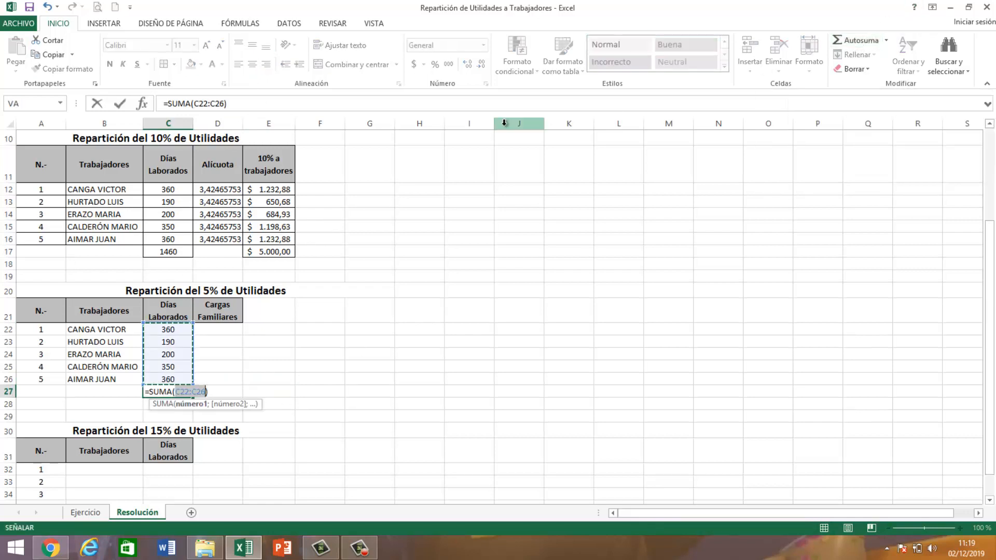
pyautogui.press('Return')
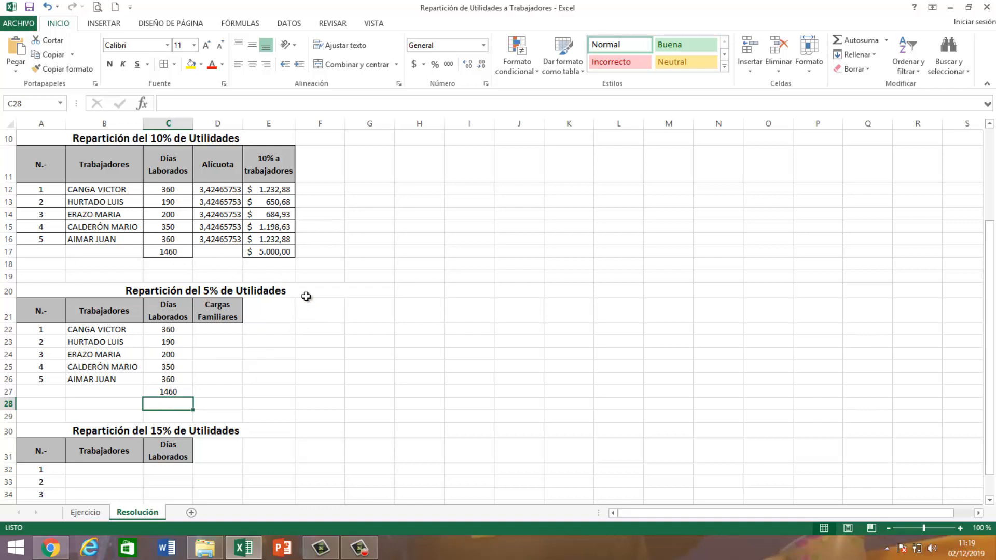
# Link the first worker's family dependants in D22 to the exercise sheet with =+Ejercicio!D6.
pyautogui.click(227, 329)
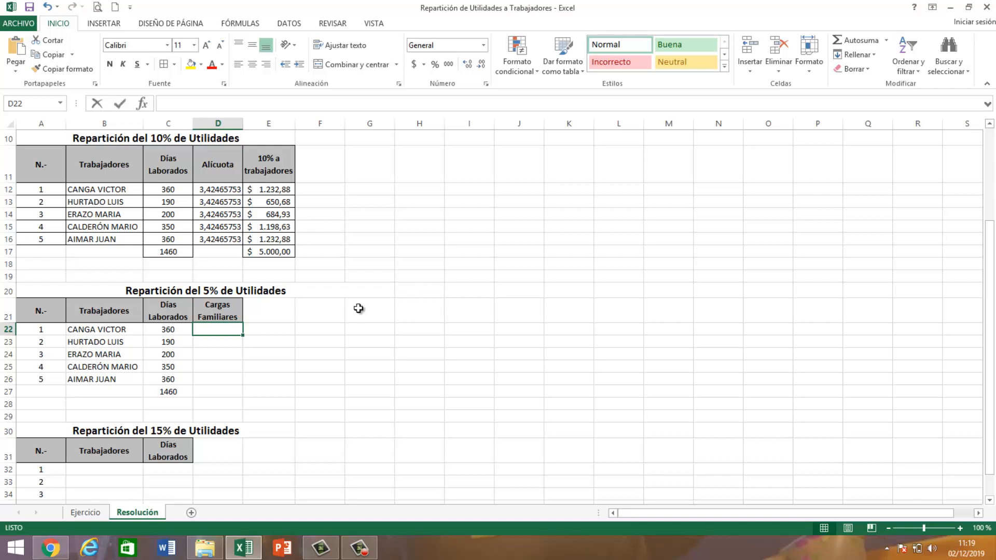
pyautogui.write('+')
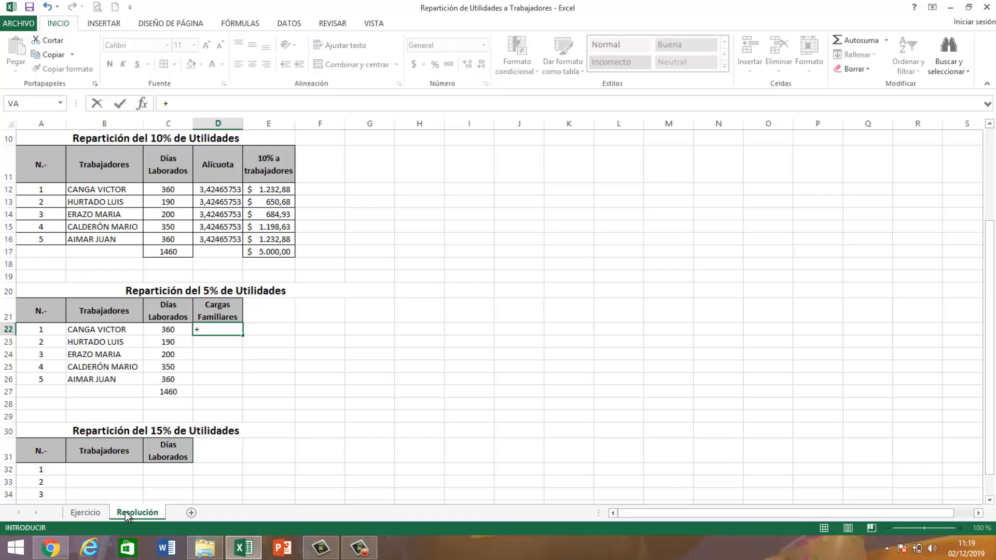
pyautogui.click(96, 513)
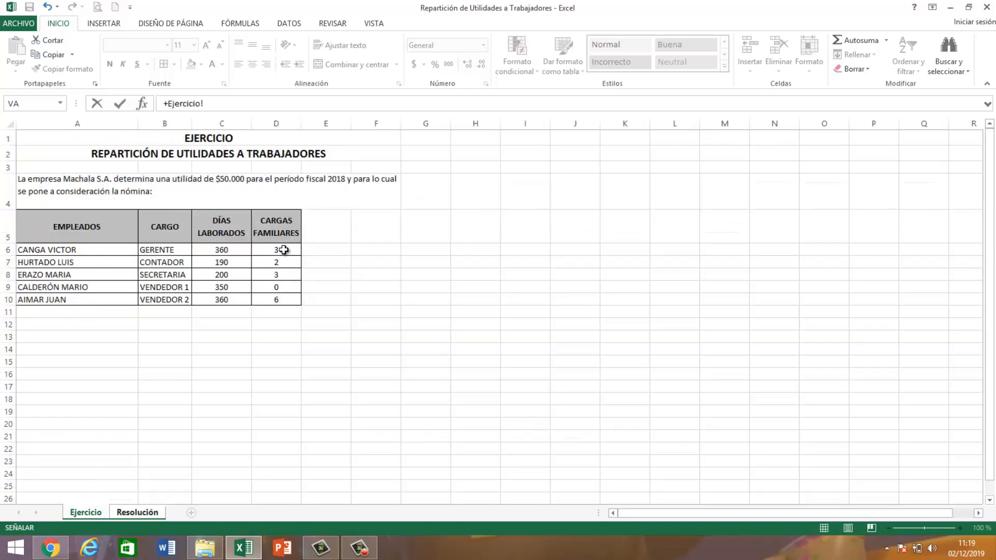
pyautogui.click(284, 250)
pyautogui.press('Return')
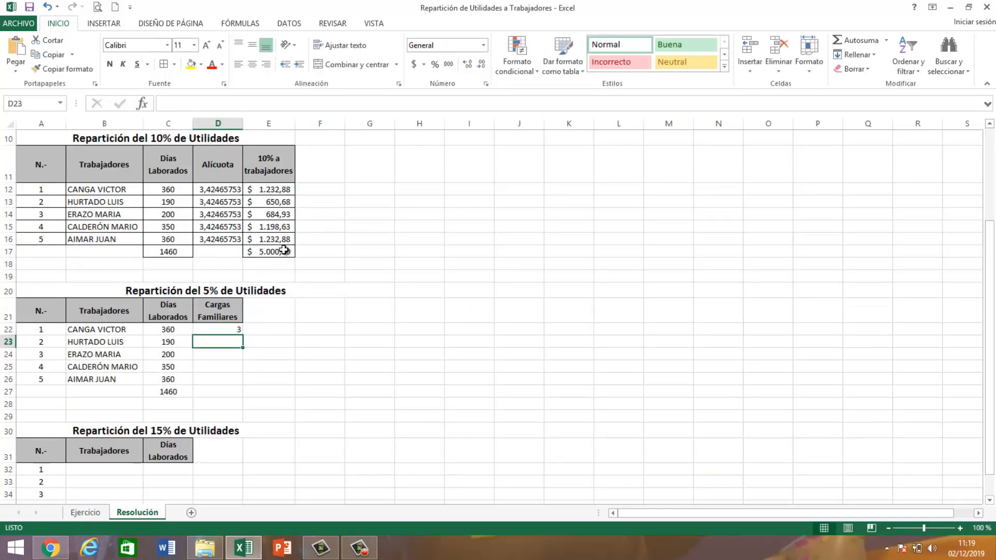
# Fill the Cargas Familiares formula from D22 down to D26 and centre the values.
pyautogui.click(223, 327)
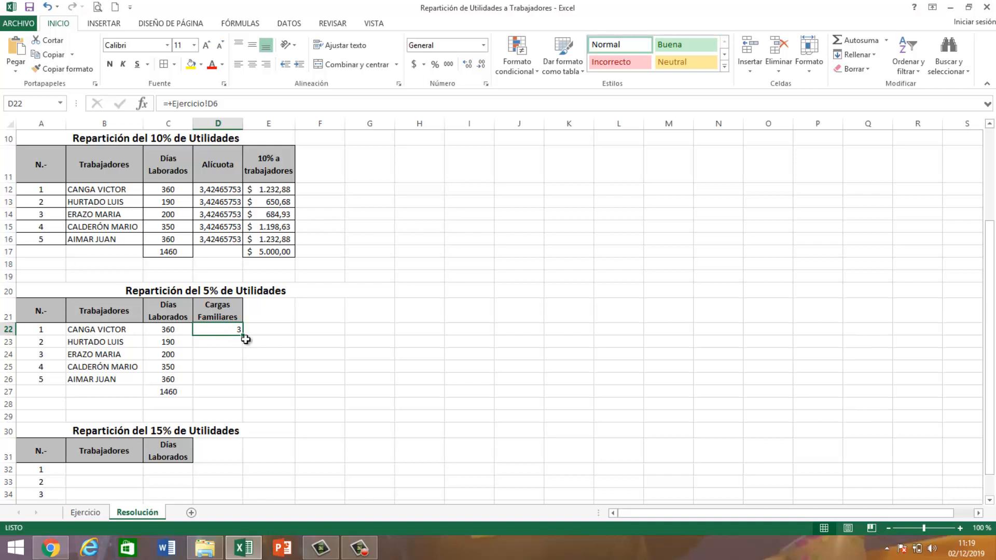
pyautogui.moveTo(244, 338); pyautogui.dragTo(243, 385)
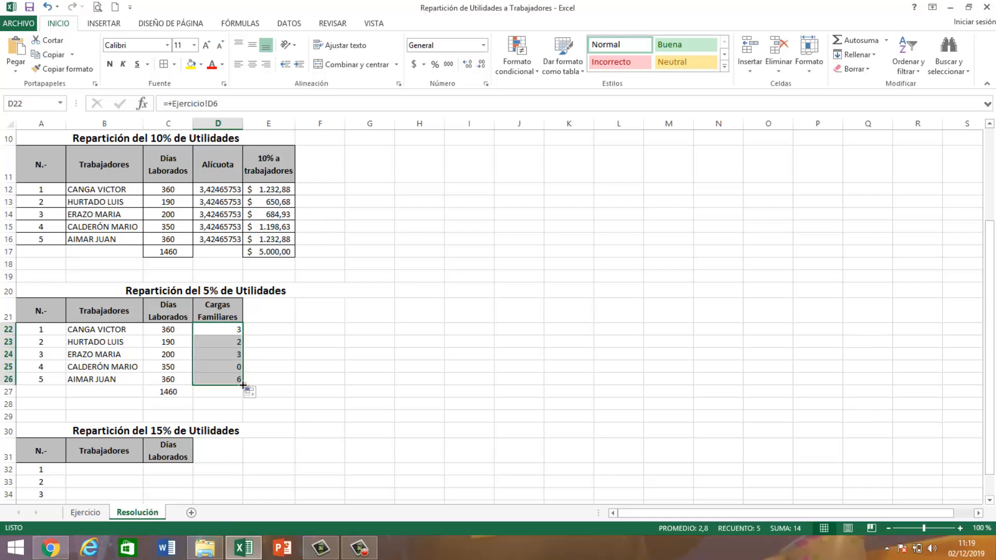
pyautogui.click(252, 69)
pyautogui.click(322, 330)
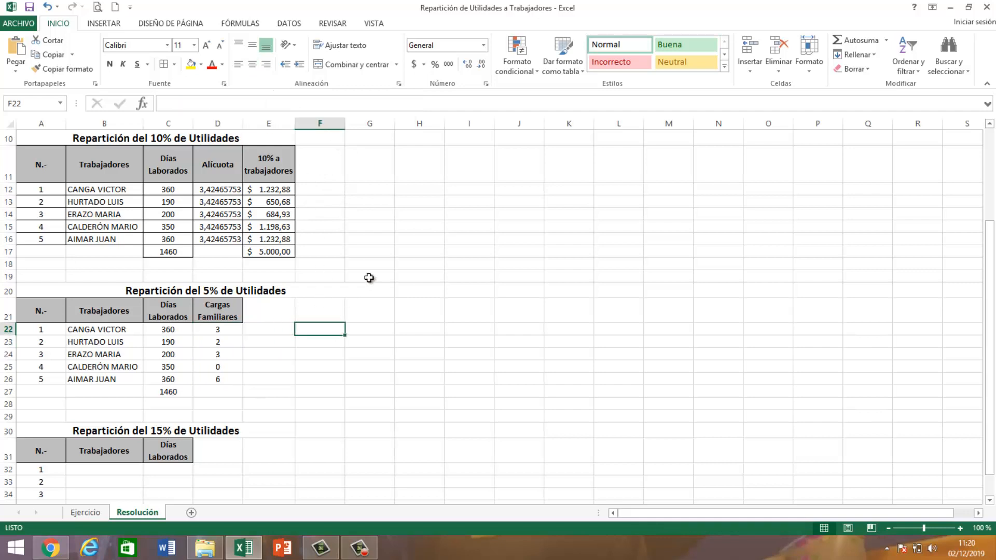
# Add the column heading Dias-Cargas in E21 of the 5% table.
pyautogui.click(259, 318)
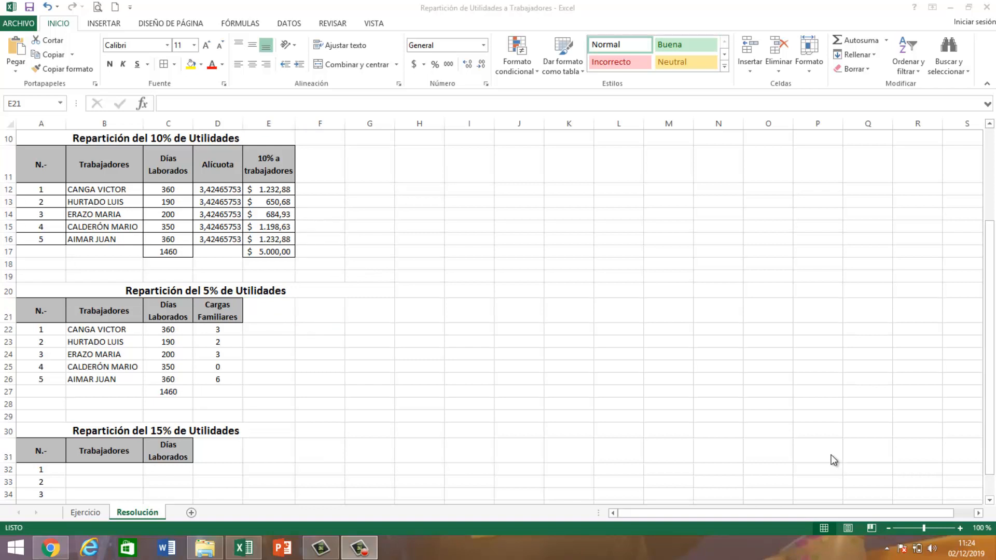
pyautogui.click(273, 316)
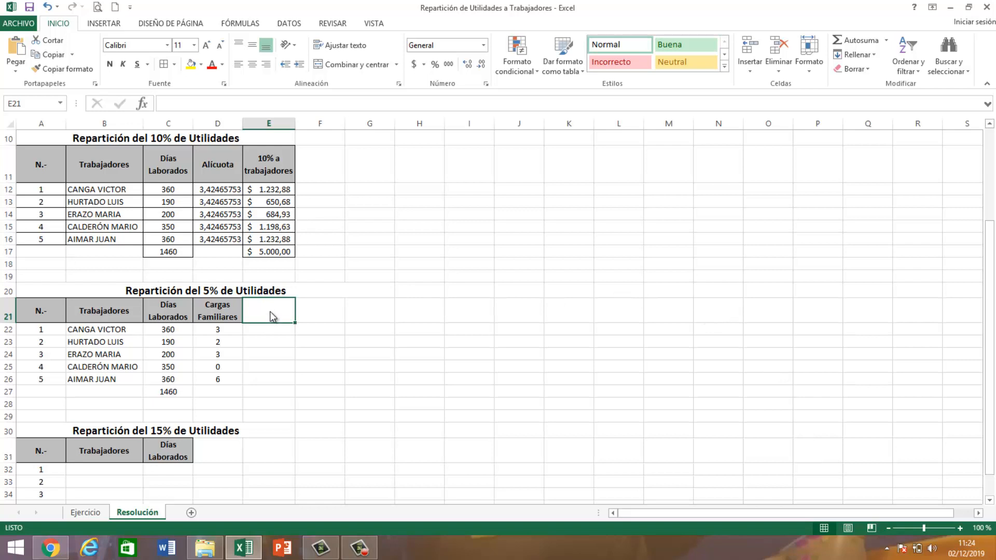
pyautogui.write('Dias-')
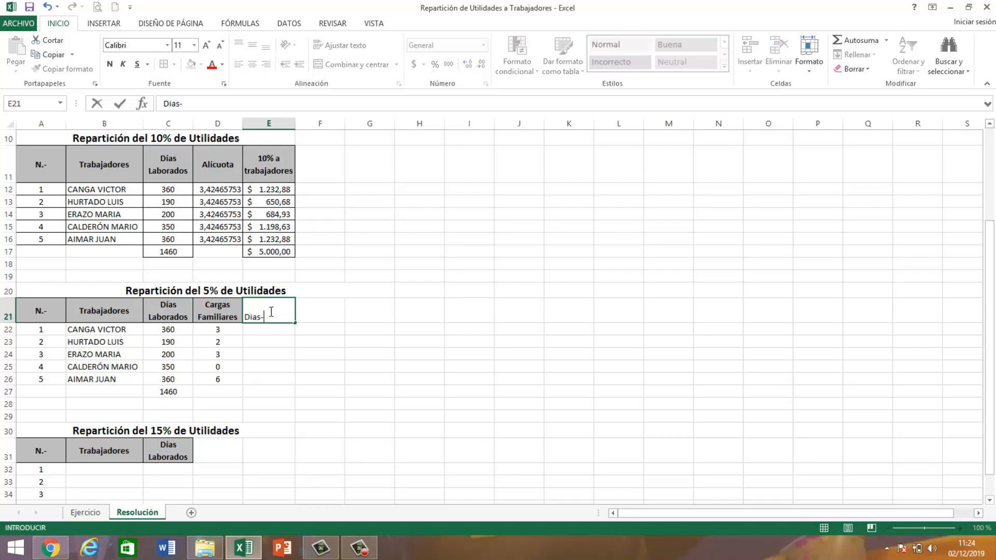
pyautogui.write('Cargas')
pyautogui.press('Return')
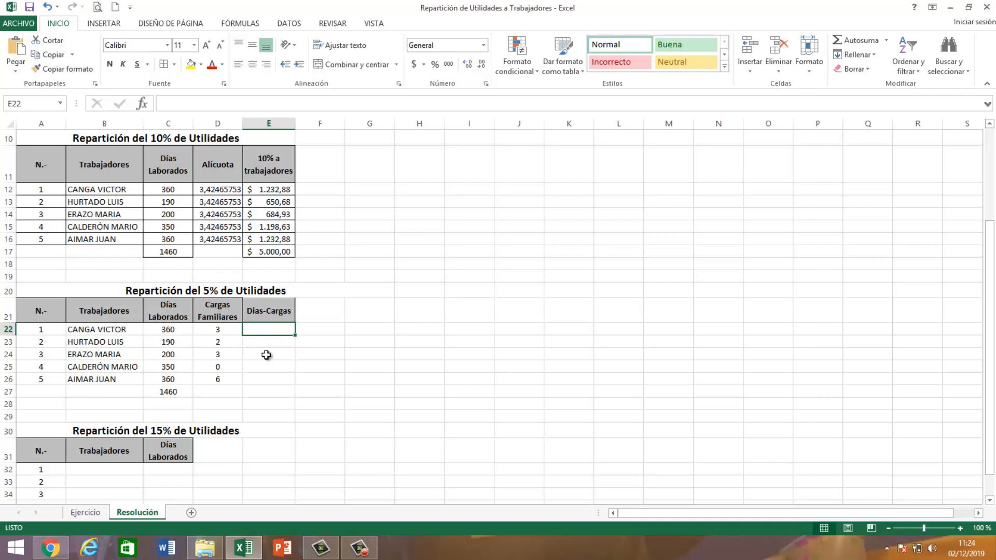
# Multiply the first worker's days worked by the family dependants in E22 with =+C22*D22.
pyautogui.write('+')
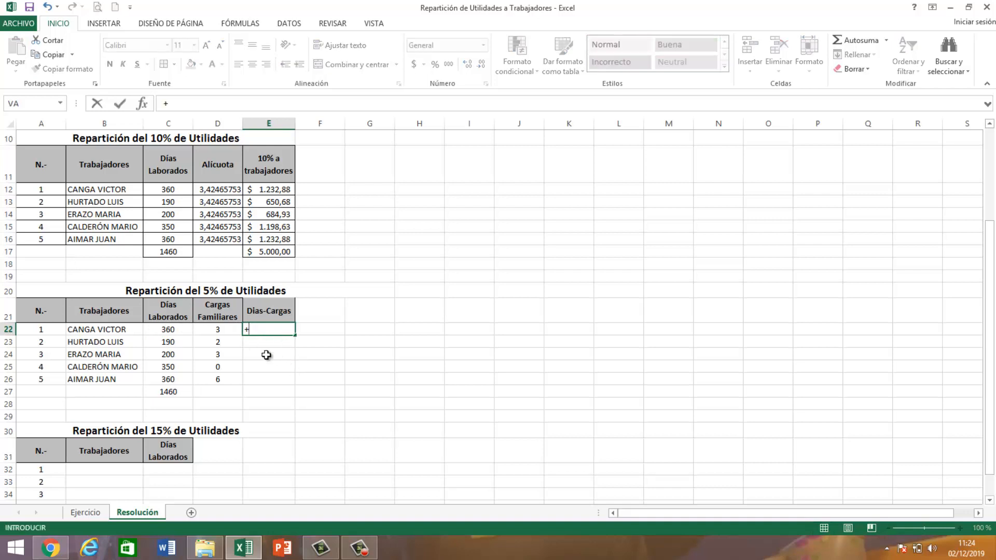
pyautogui.press('Left')
pyautogui.press('Left')
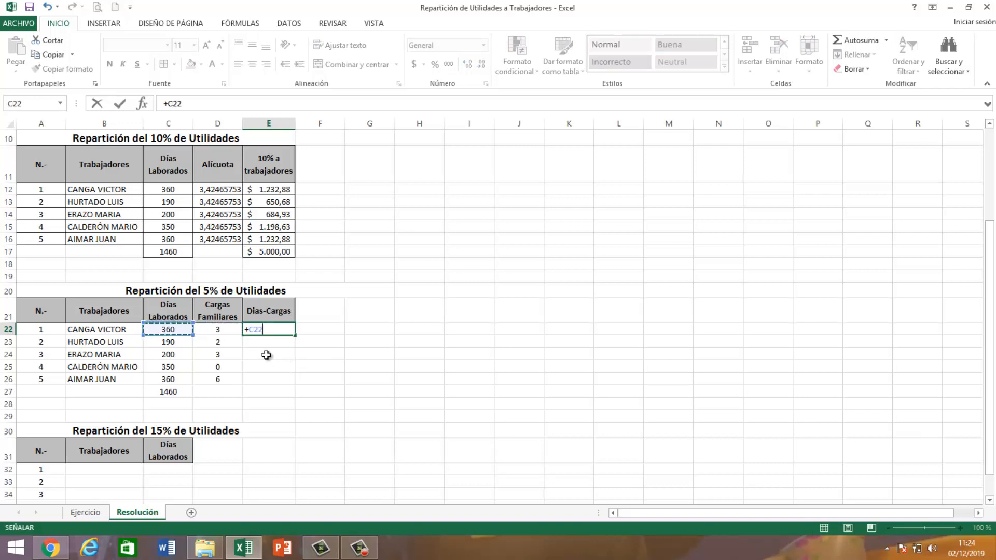
pyautogui.write('*')
pyautogui.click(224, 330)
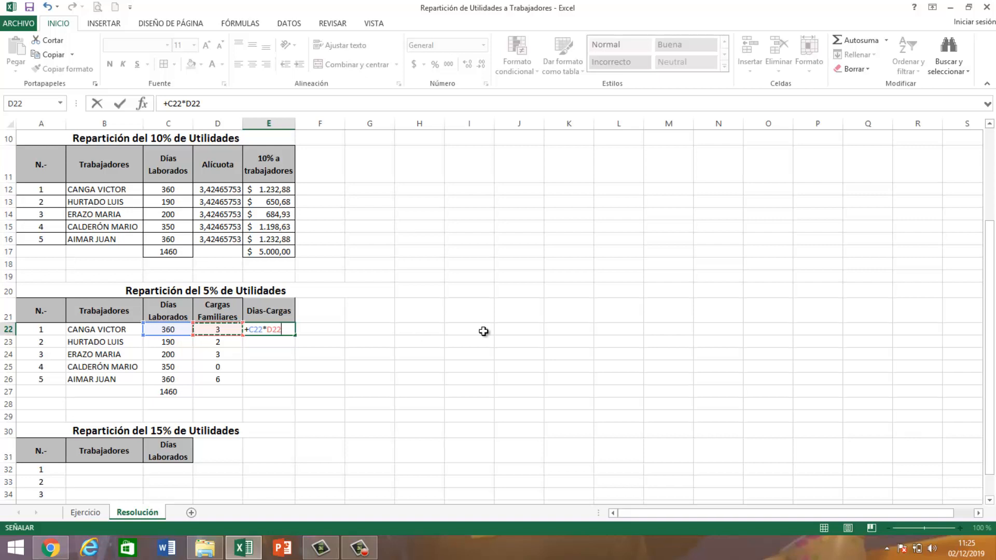
pyautogui.press('Return')
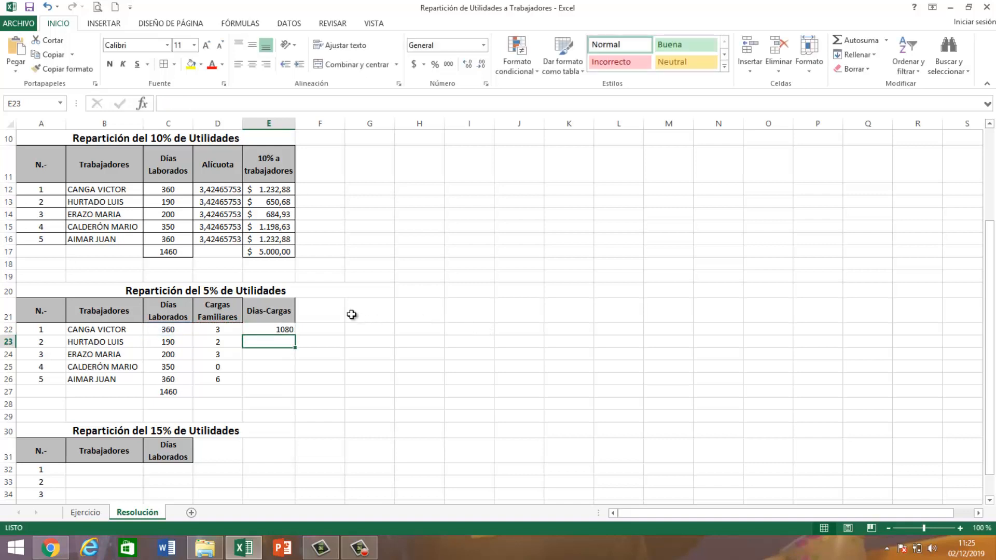
pyautogui.click(277, 329)
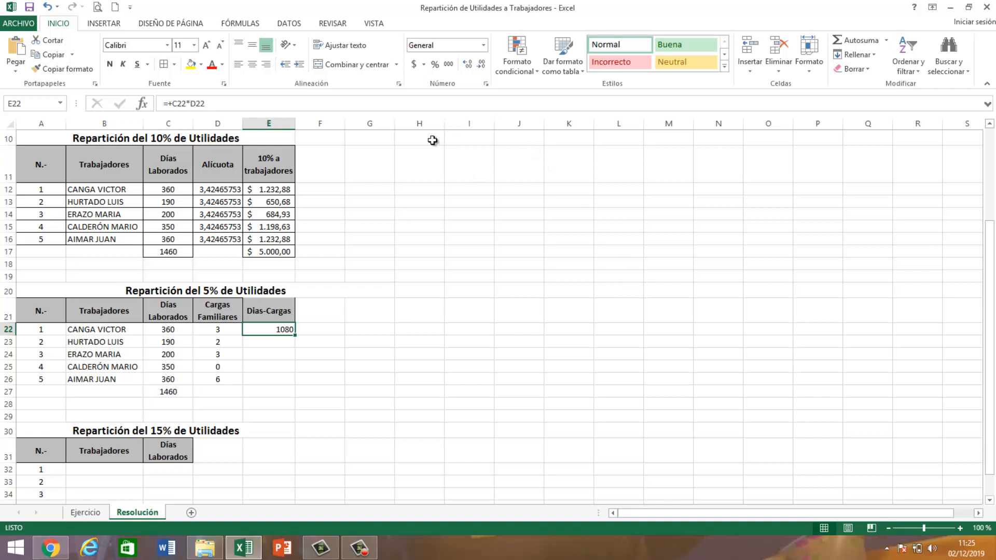
# Centre E22, fill its Dias-Cargas formula down to E26 and total the column in E27 with =SUMA(E22:E26).
pyautogui.click(250, 69)
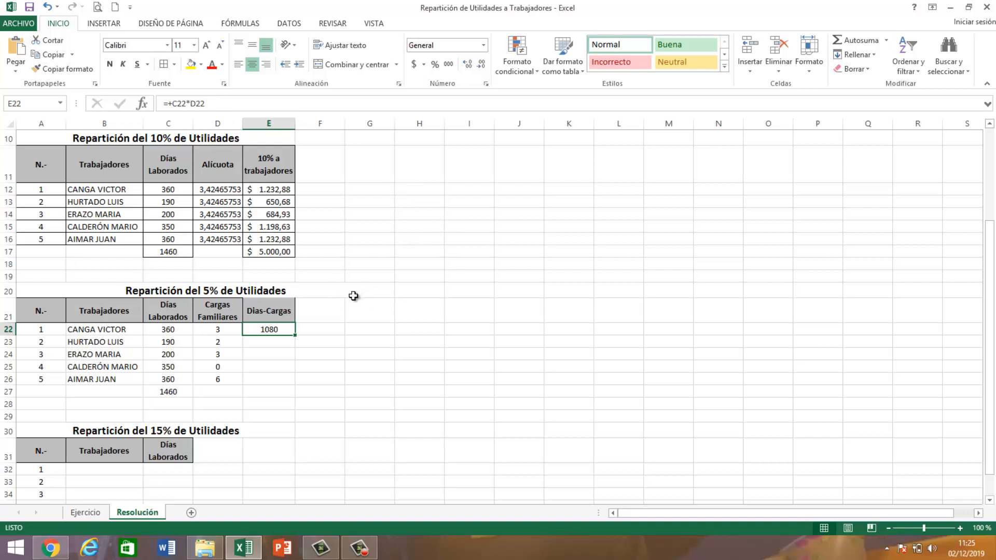
pyautogui.moveTo(296, 338); pyautogui.dragTo(304, 390)
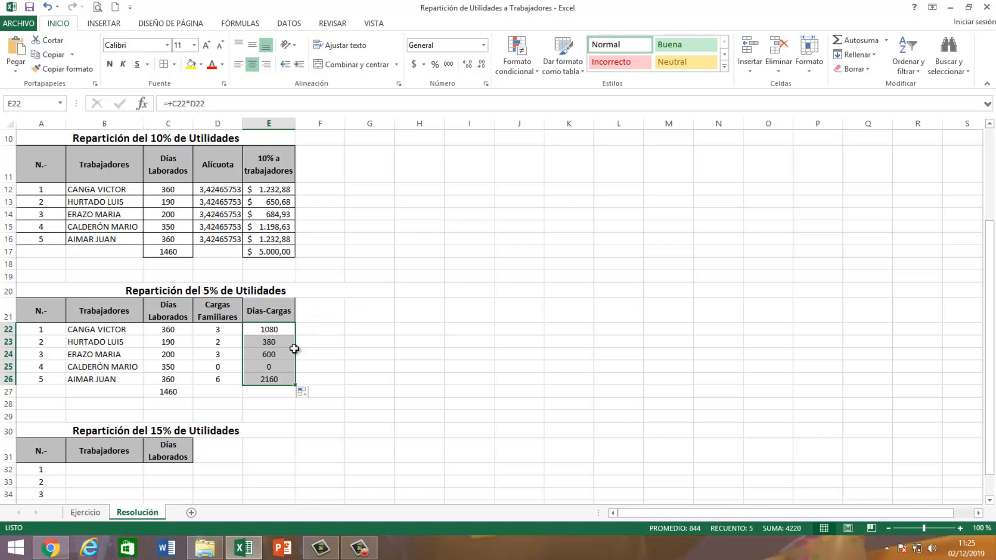
pyautogui.click(281, 399)
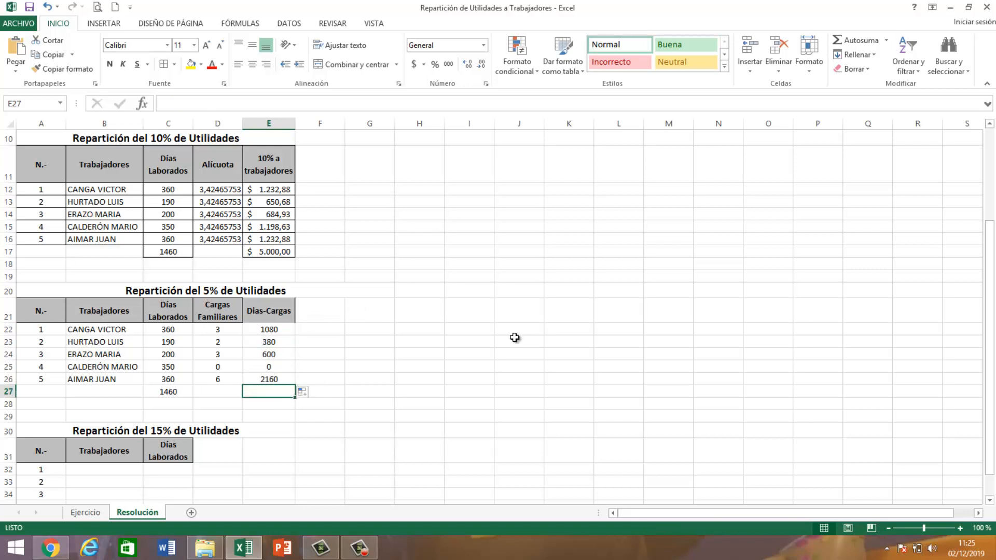
pyautogui.click(854, 47)
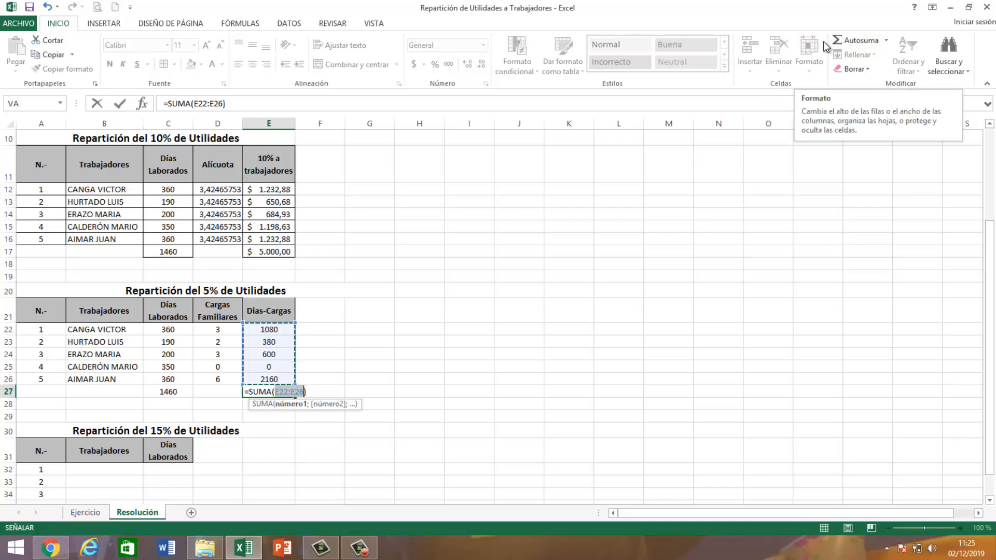
pyautogui.press('Return')
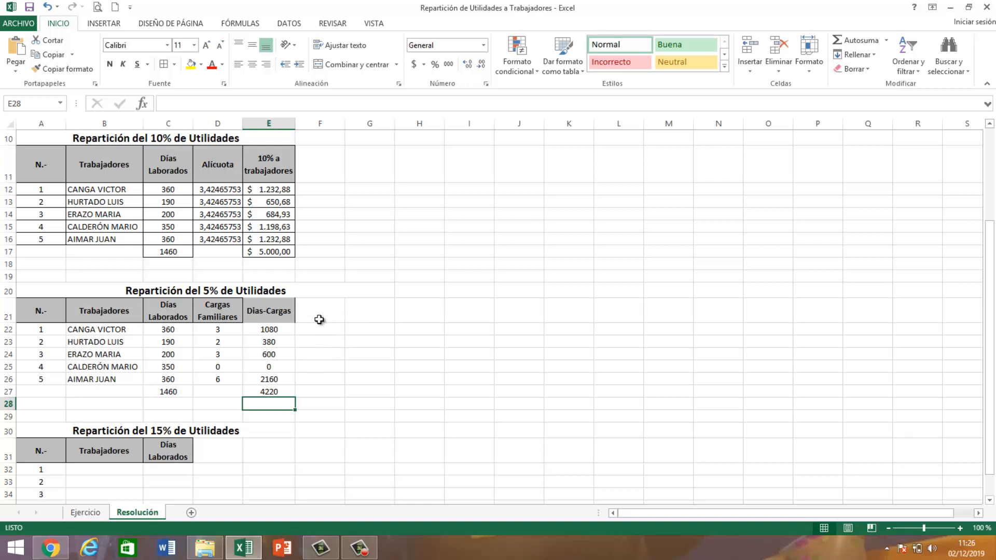
# Add the column heading Alícuota in F21 of the 5% table.
pyautogui.click(318, 314)
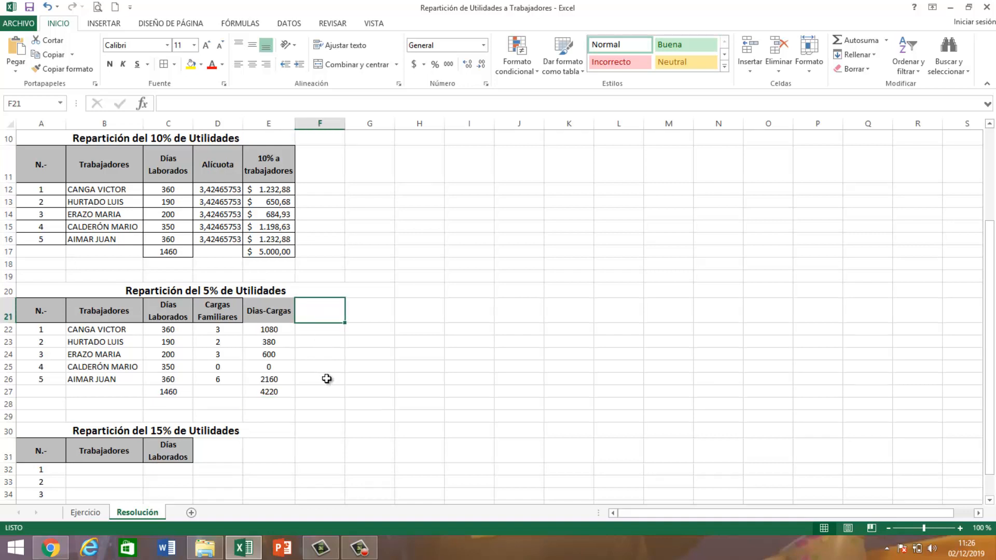
pyautogui.write('A')
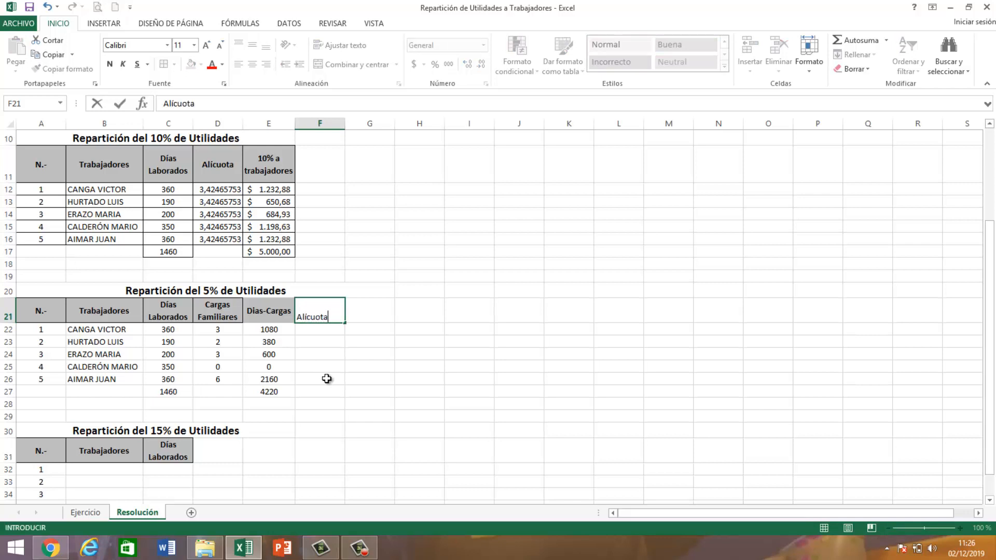
pyautogui.write('lícuota')
pyautogui.press('Return')
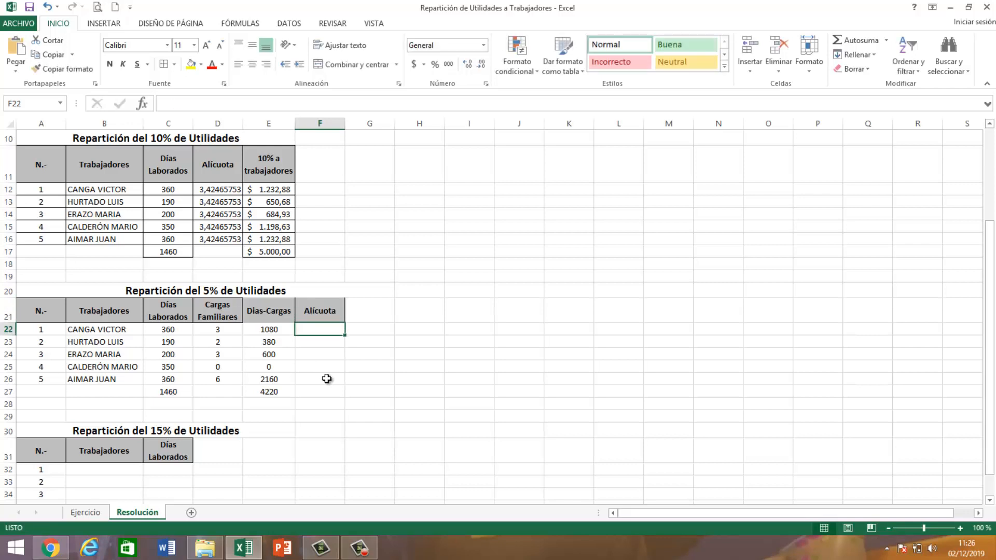
# Enter the first worker's Alícuota formula in F22 as +E5/E27, dividing the 5% share by the Dias-Cargas total.
pyautogui.scroll(3, 326, 378)
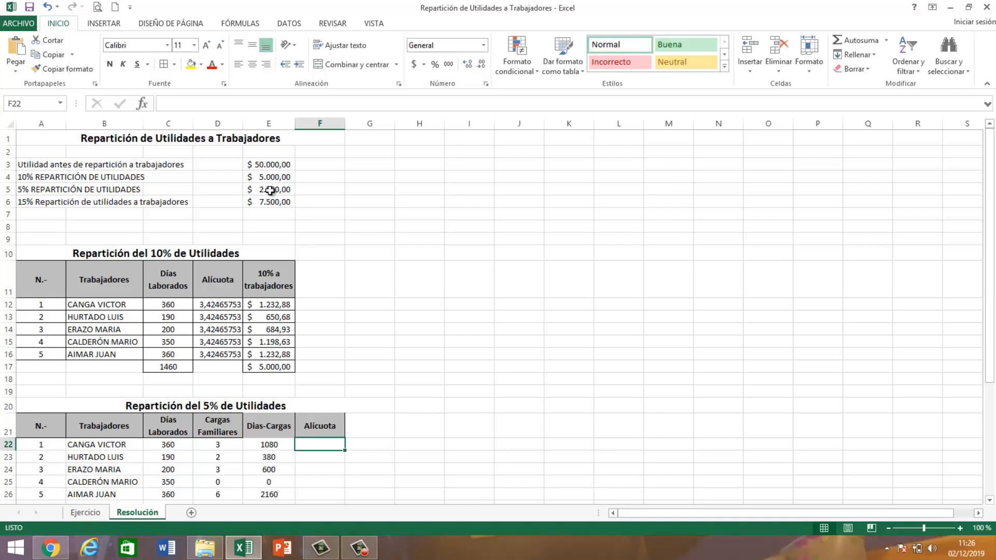
pyautogui.scroll(-1, 270, 191)
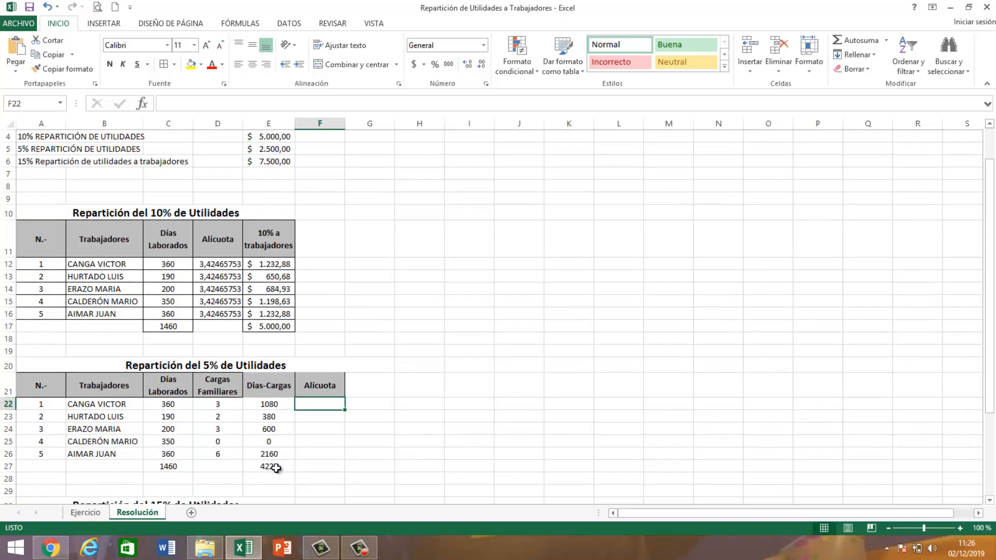
pyautogui.scroll(1, 364, 403)
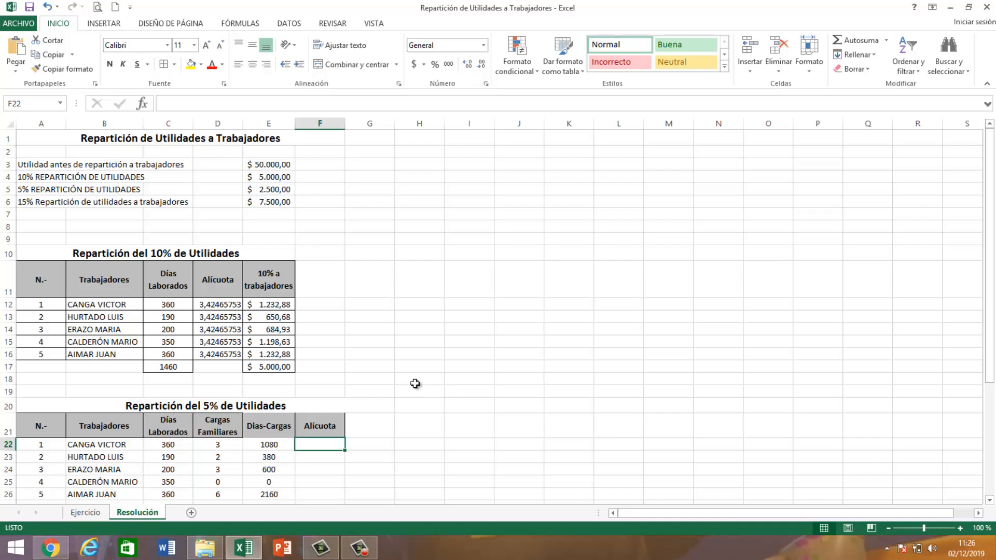
pyautogui.write('+')
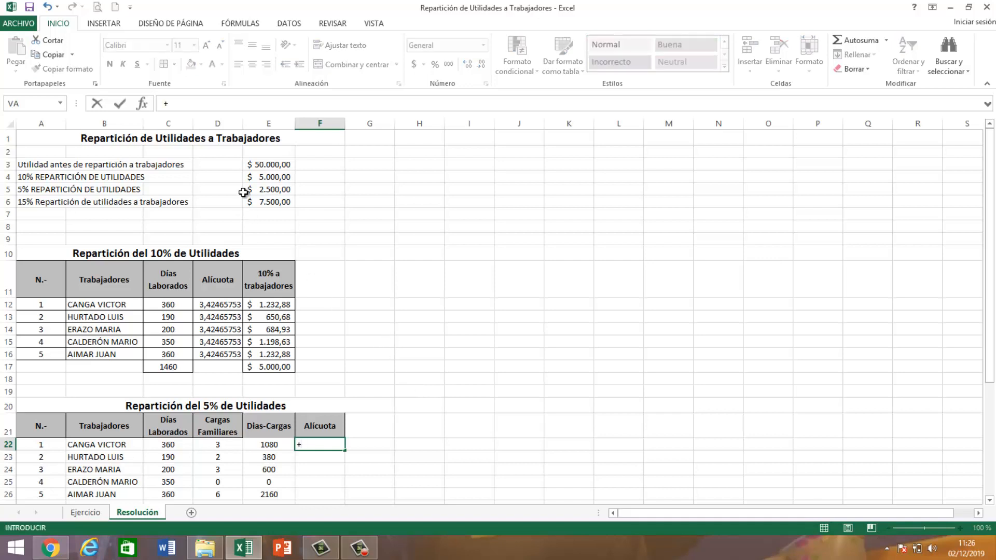
pyautogui.click(272, 189)
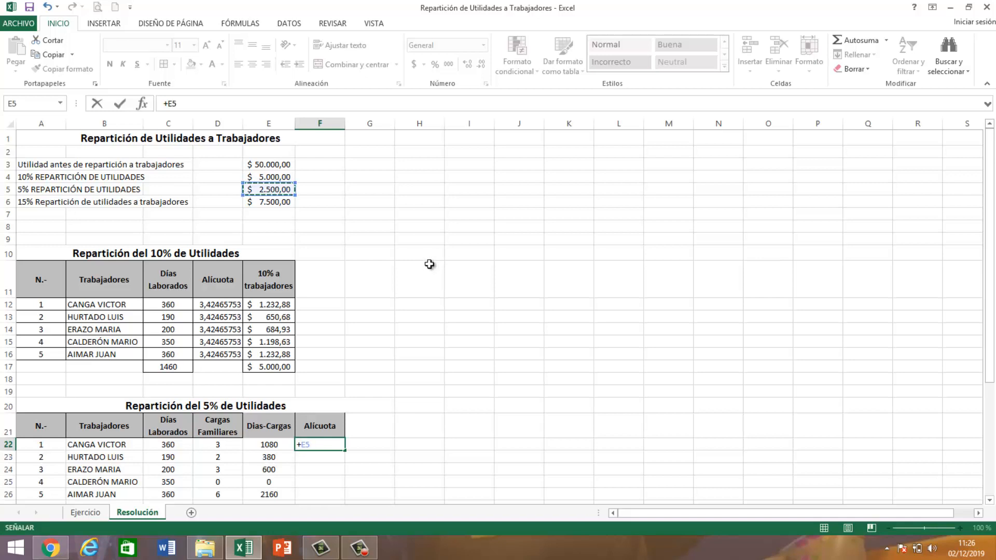
pyautogui.write('/')
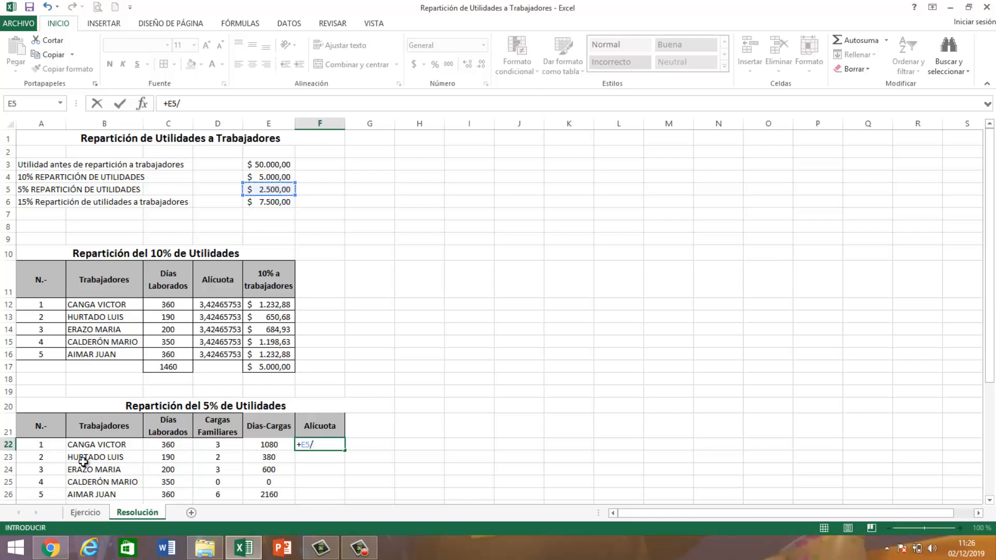
pyautogui.scroll(-3, 243, 432)
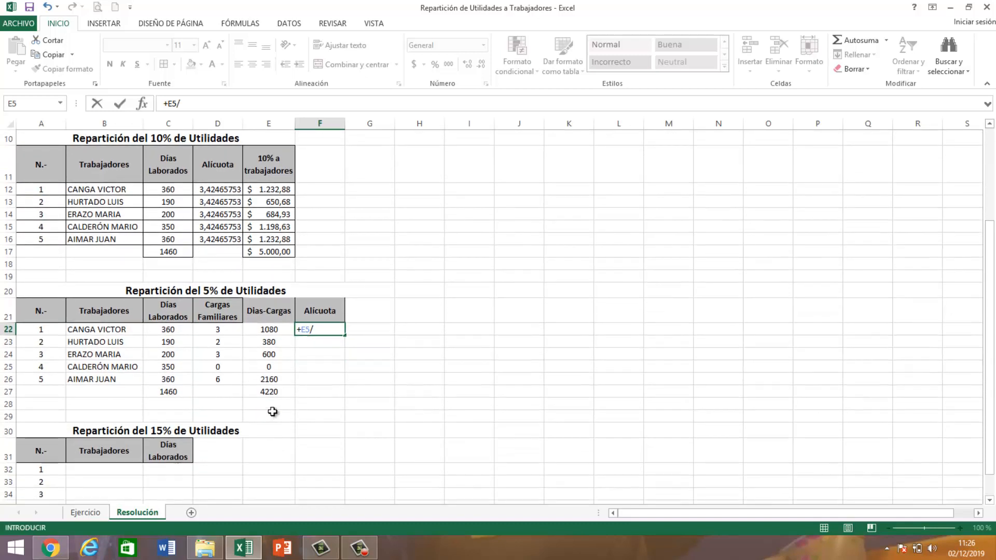
pyautogui.click(275, 395)
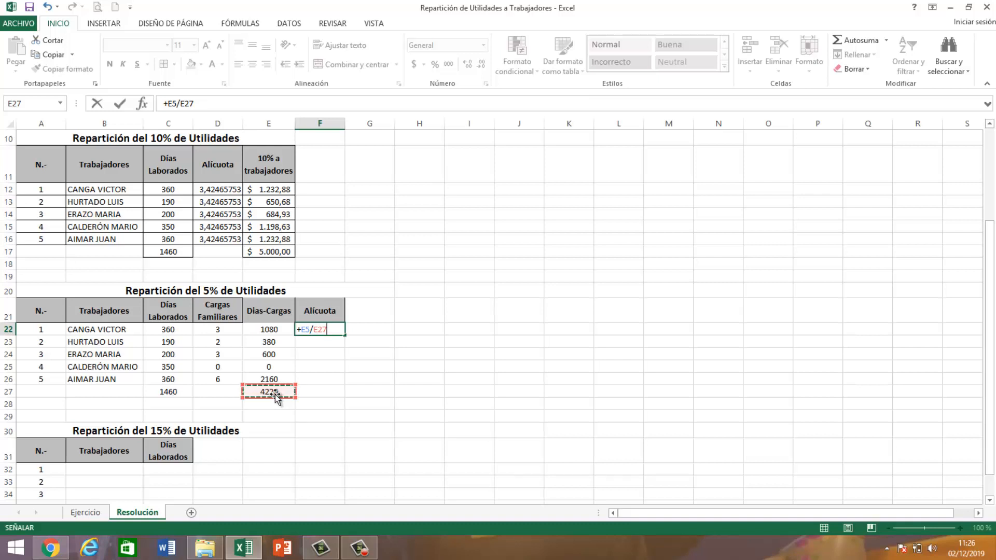
# Make both references in F22 absolute as =+$E$5/$E$27 and fill the Alícuota formula down to F26.
pyautogui.click(306, 328)
pyautogui.press('F4')
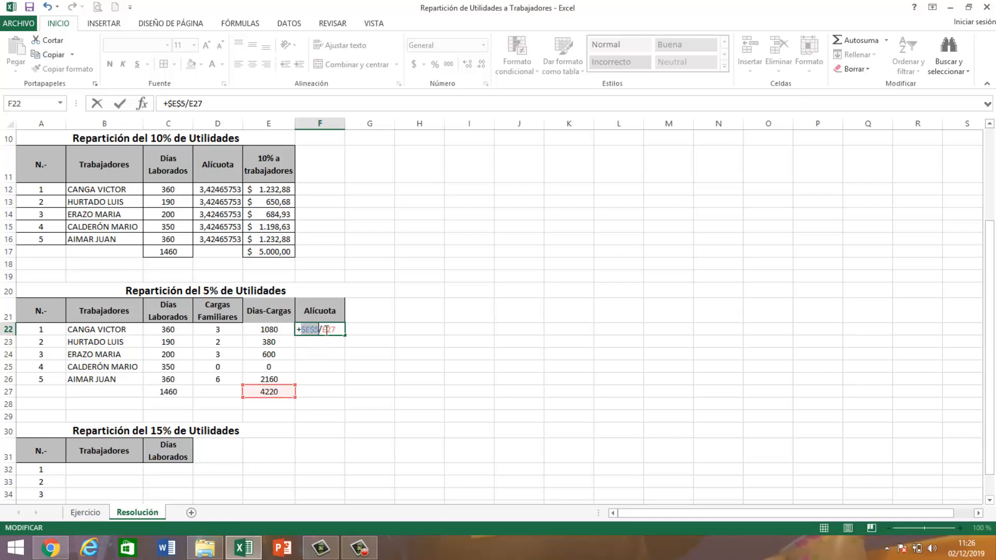
pyautogui.click(327, 329)
pyautogui.press('F4')
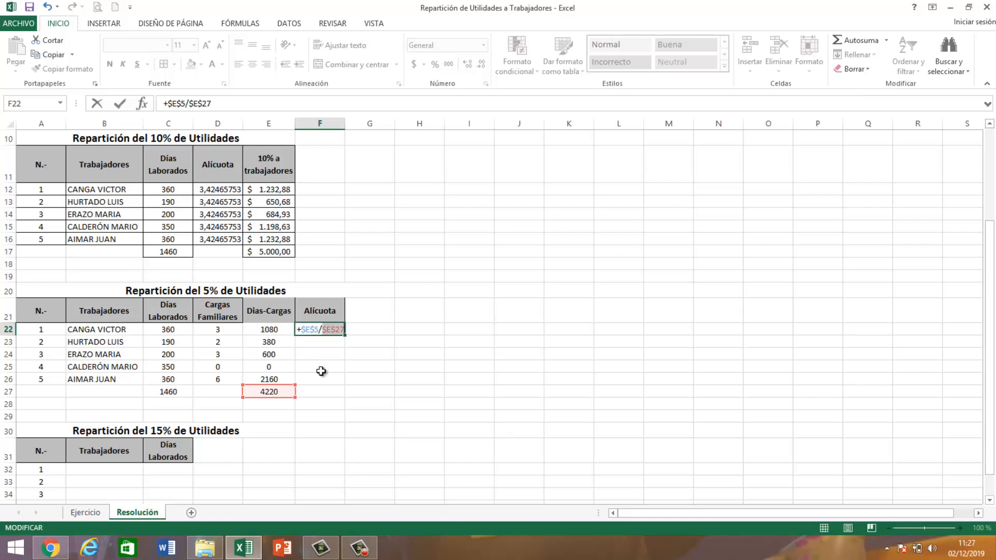
pyautogui.press('Right')
pyautogui.press('Return')
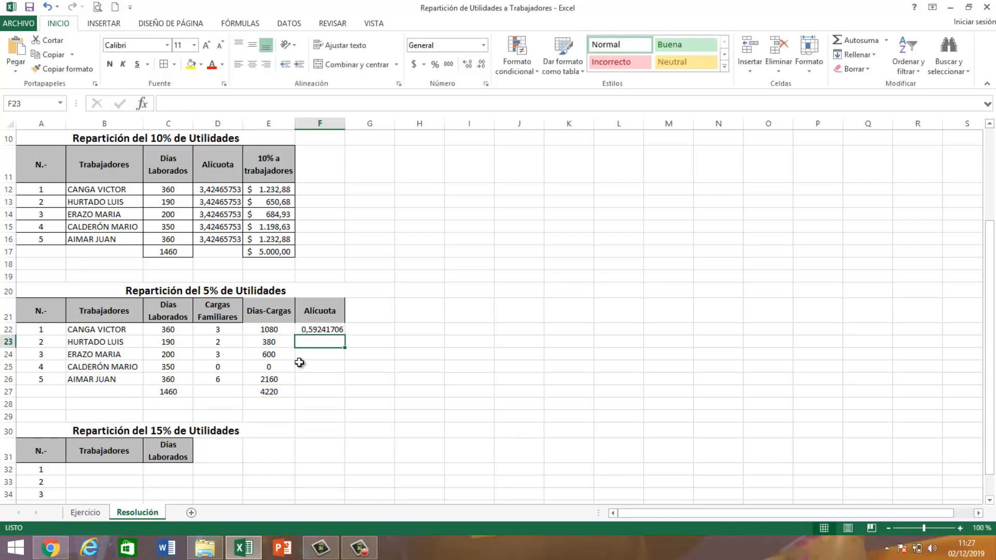
pyautogui.click(317, 329)
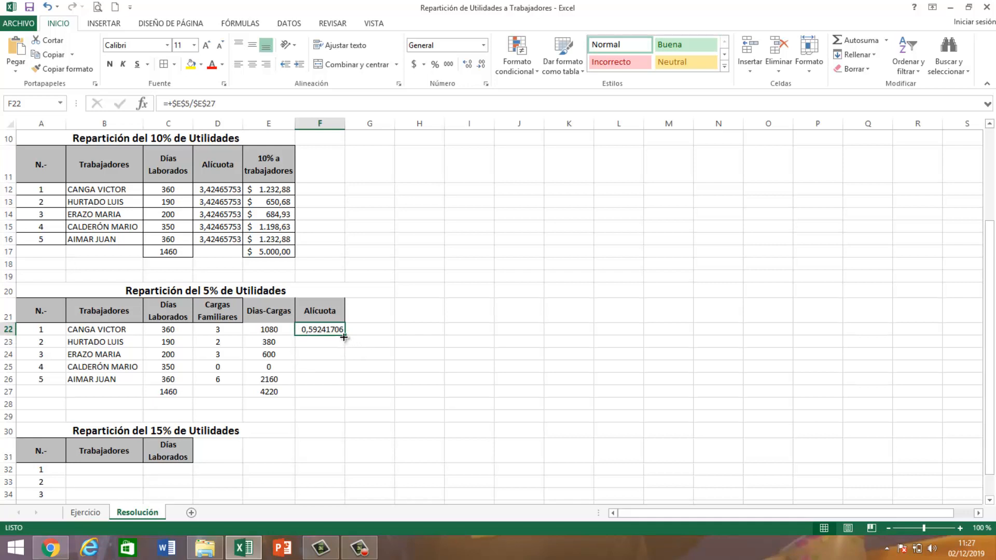
pyautogui.moveTo(343, 337); pyautogui.dragTo(342, 384)
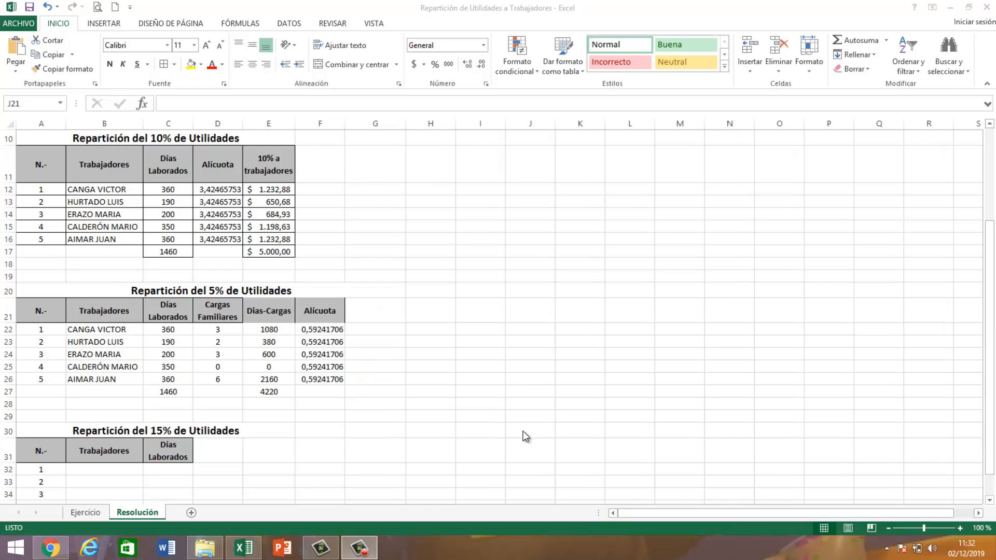
# Add the column heading 5% a trabajadores in G21 of the 5% table.
pyautogui.doubleClick(373, 310)
pyautogui.click(373, 310)
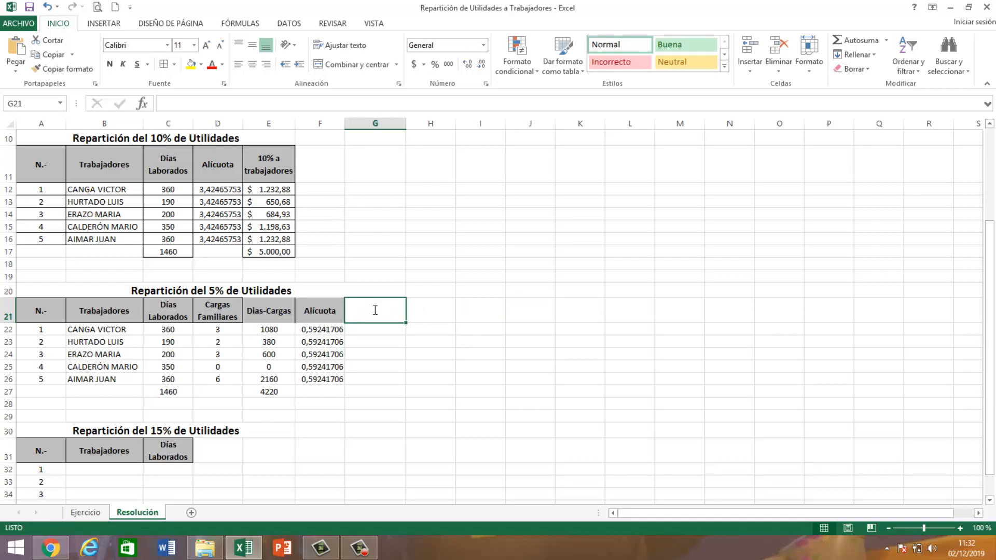
pyautogui.write('5% a')
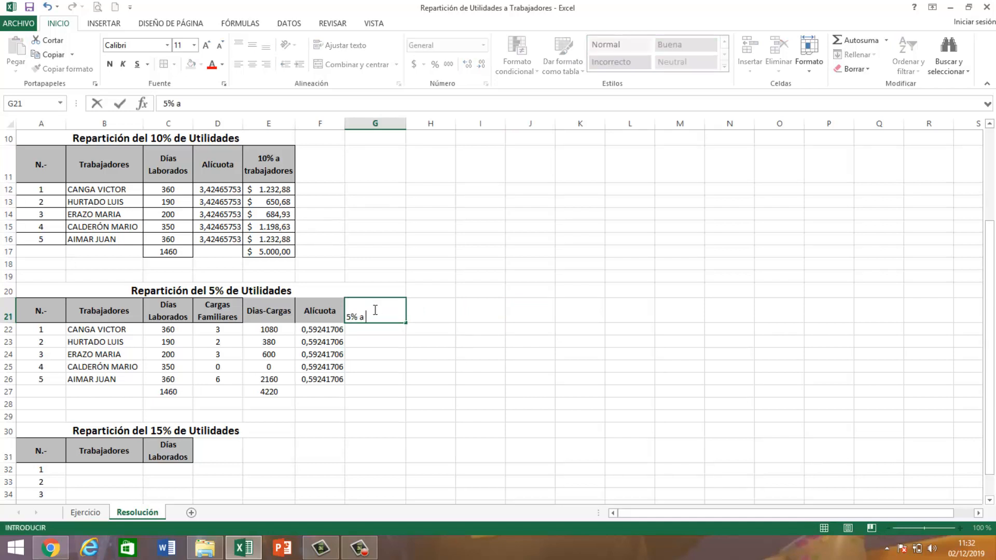
pyautogui.write(' trabajadores')
pyautogui.press('Return')
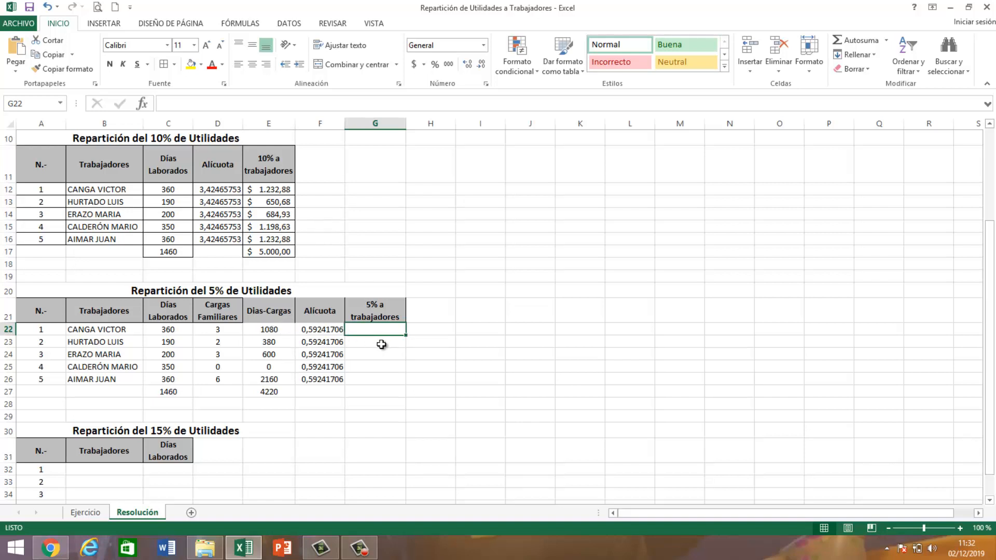
# Calculate the first worker's 5% share in G22 by multiplying Dias-Cargas by Alícuota with =+E22*F22.
pyautogui.write('+')
pyautogui.press('Left')
pyautogui.press('Left')
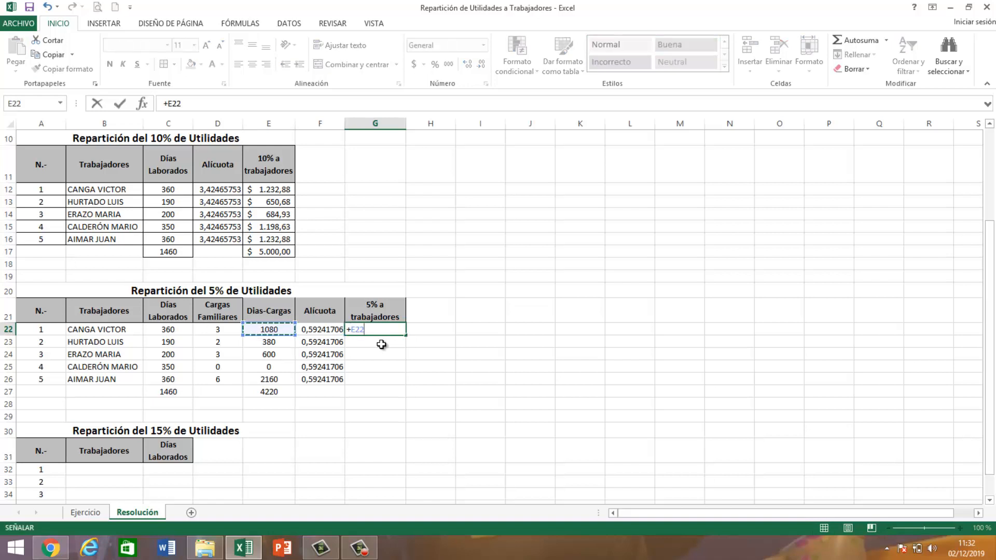
pyautogui.write('*')
pyautogui.press('Left')
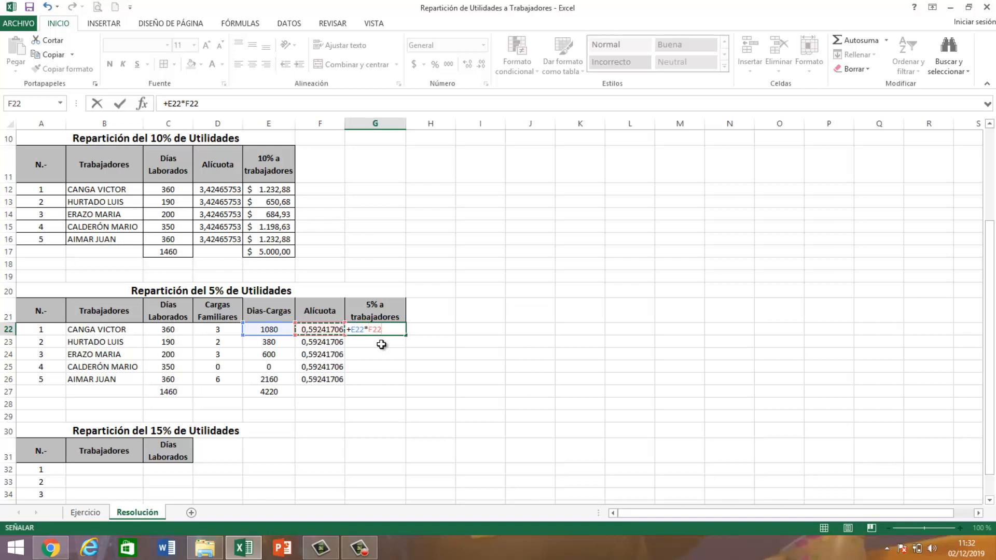
pyautogui.press('Return')
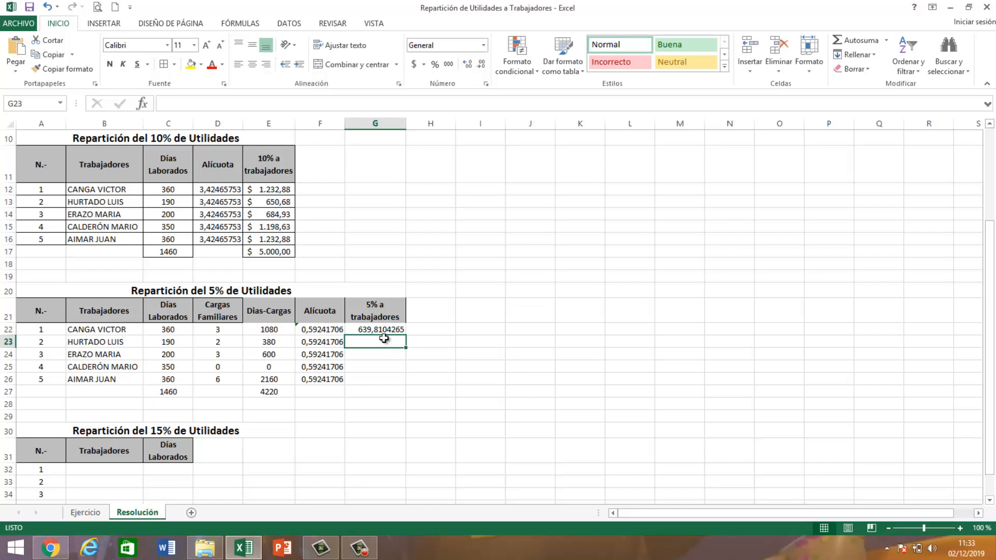
# Apply the Contabilidad number format to G22 and fill its formula down to G26.
pyautogui.click(389, 330)
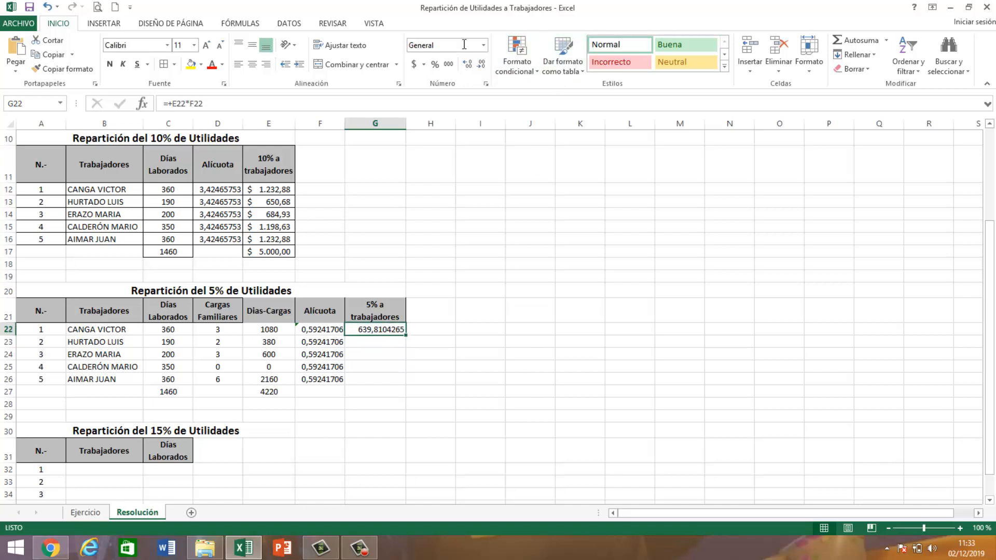
pyautogui.click(483, 45)
pyautogui.click(488, 146)
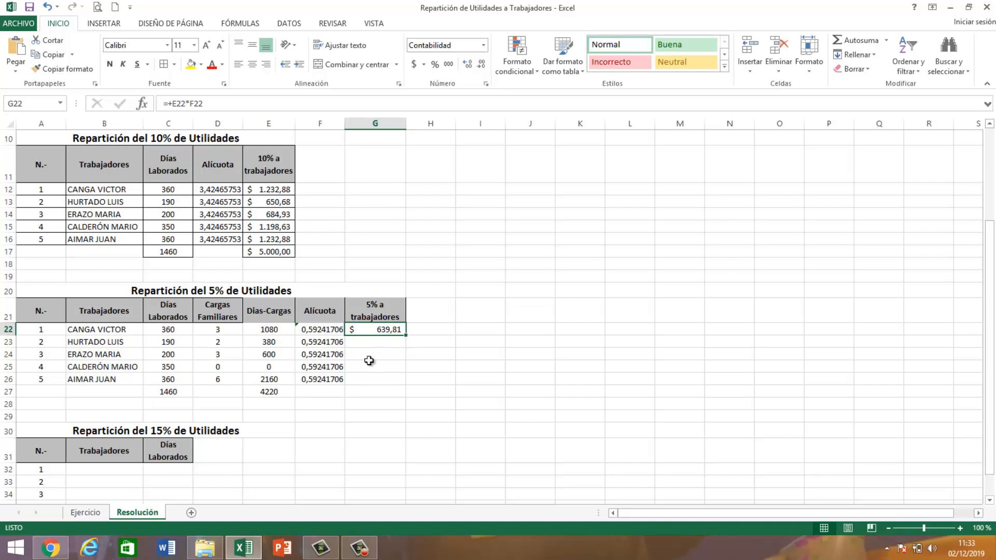
pyautogui.moveTo(407, 336); pyautogui.dragTo(406, 387)
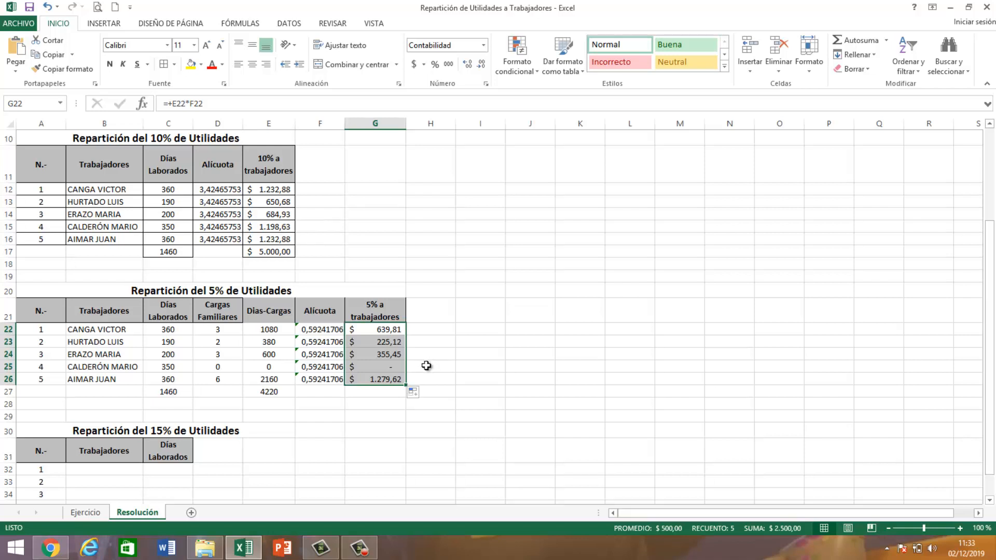
# Total the workers' 5% shares in G27 with =SUMA(G22:G26).
pyautogui.click(384, 394)
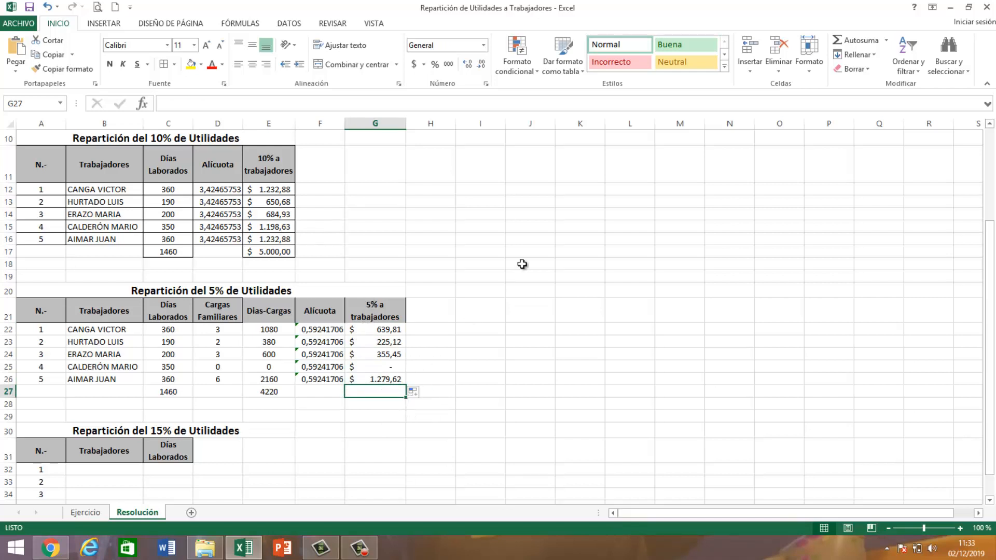
pyautogui.click(862, 40)
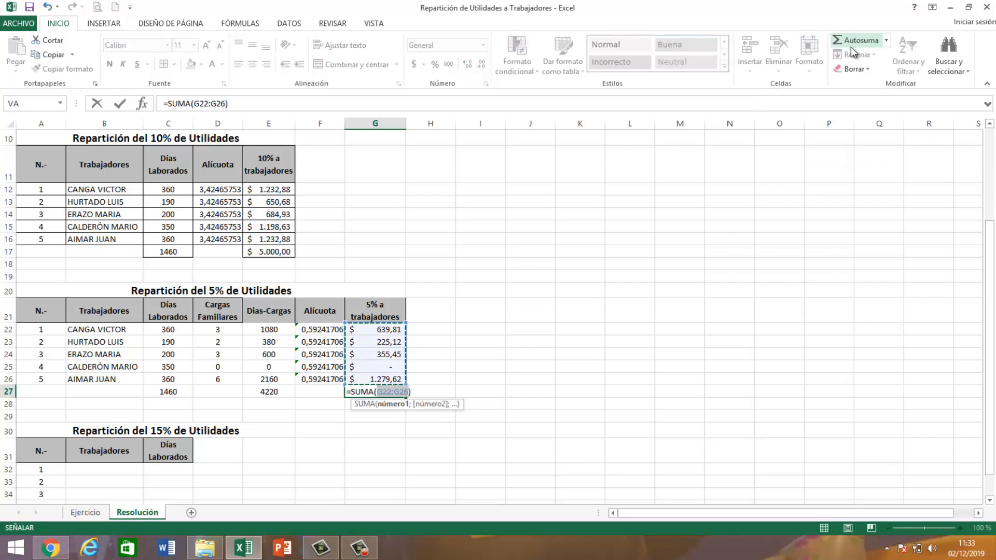
pyautogui.moveTo(992, 269); pyautogui.dragTo(992, 175)
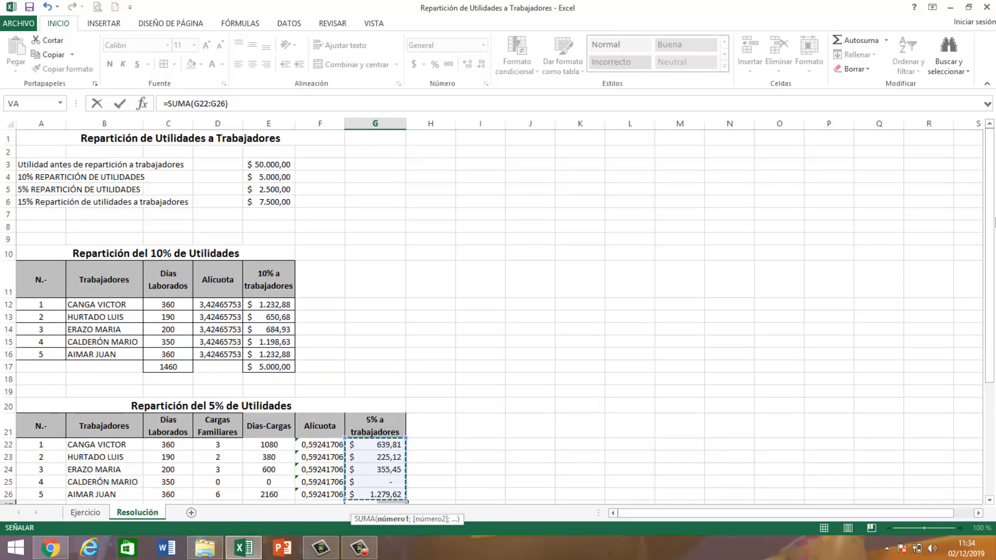
pyautogui.moveTo(992, 210); pyautogui.dragTo(993, 275)
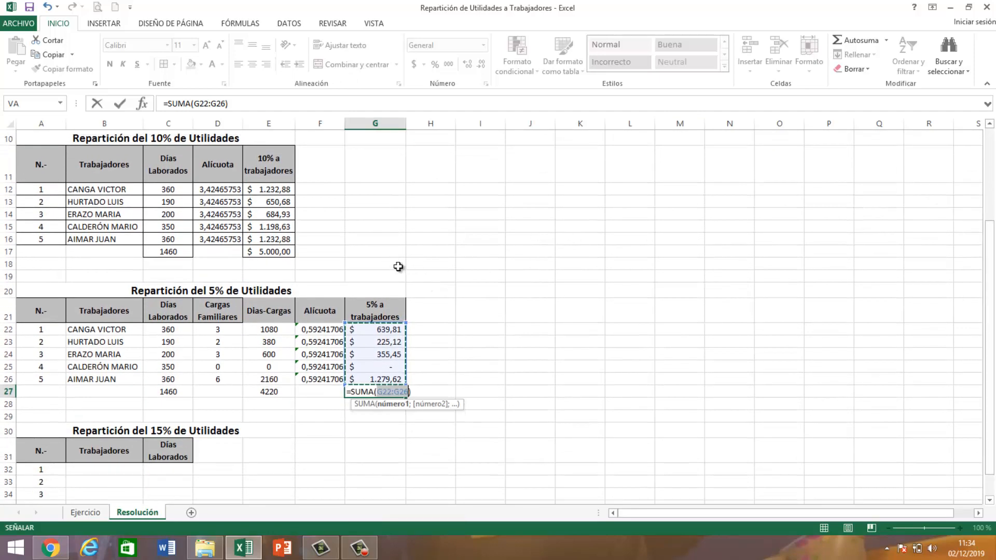
pyautogui.press('Return')
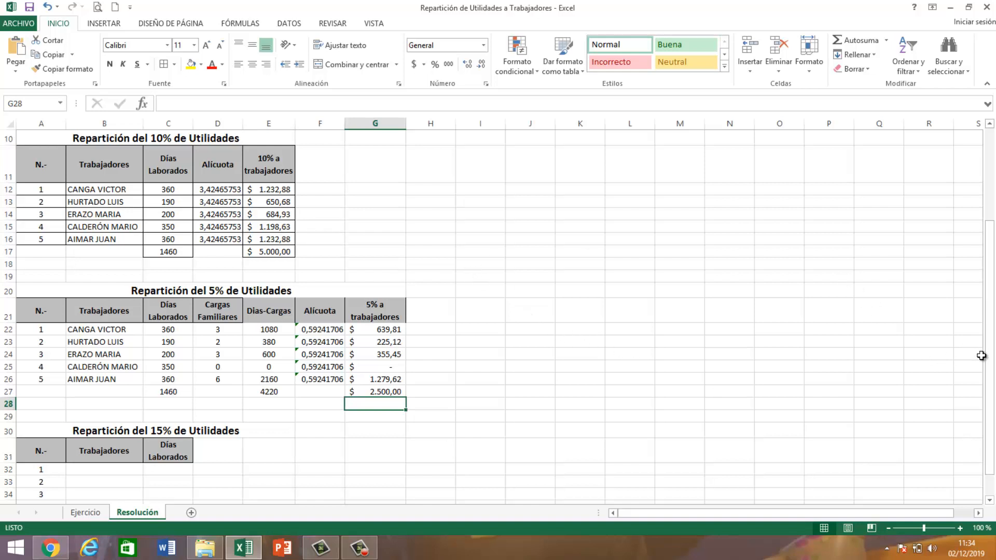
# Check the 5% REPARTICIÓN DE UTILIDADES amount in E5 against the total of the 5% table.
pyautogui.moveTo(989, 356); pyautogui.dragTo(980, 267)
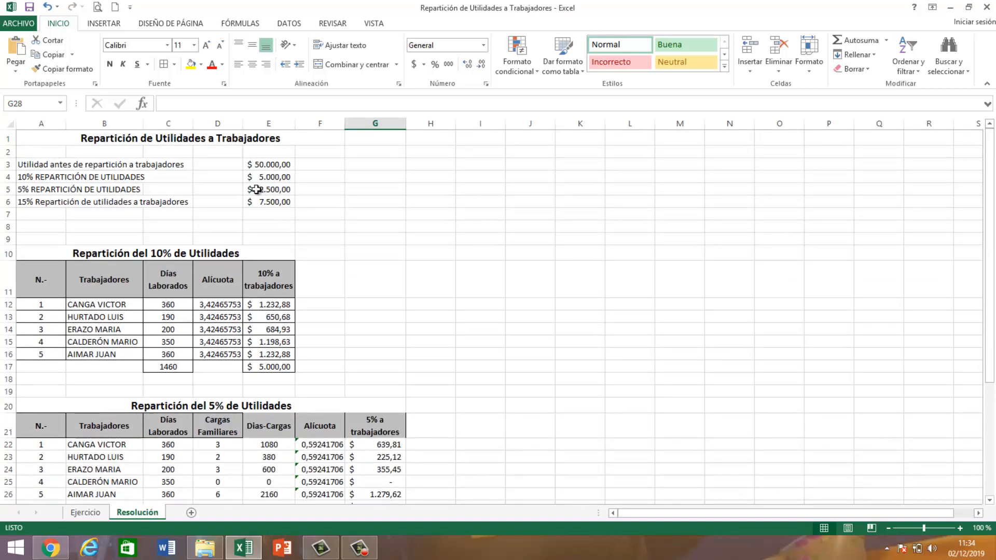
pyautogui.click(273, 190)
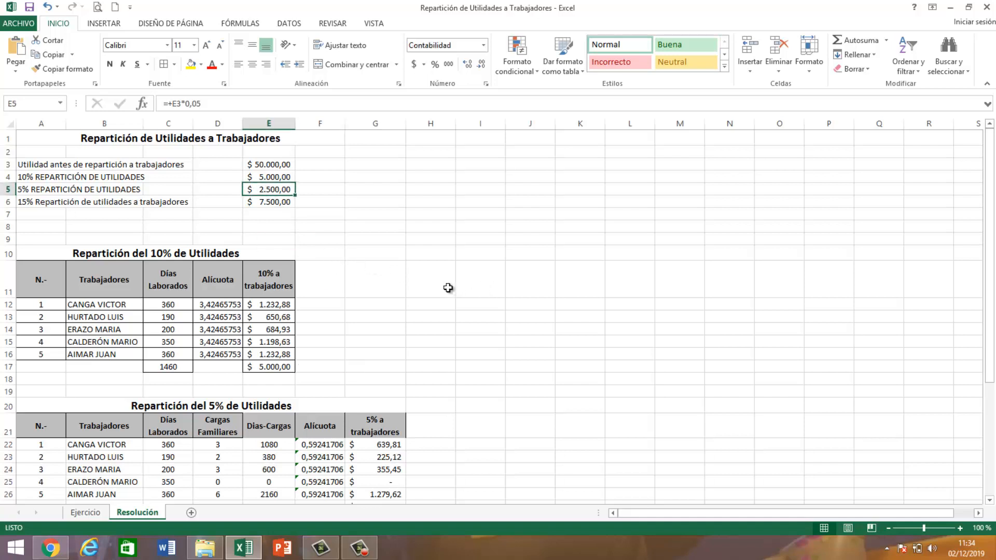
pyautogui.moveTo(988, 220); pyautogui.dragTo(995, 371)
pyautogui.click(456, 311)
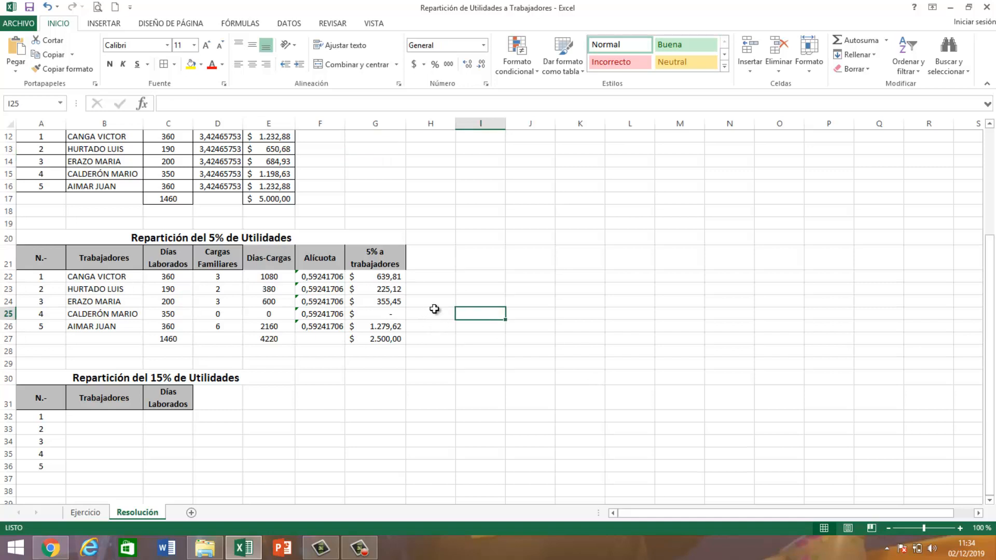
# Apply all borders to the 5% table's headings and worker rows, A21:G26.
pyautogui.moveTo(42, 259); pyautogui.dragTo(373, 325)
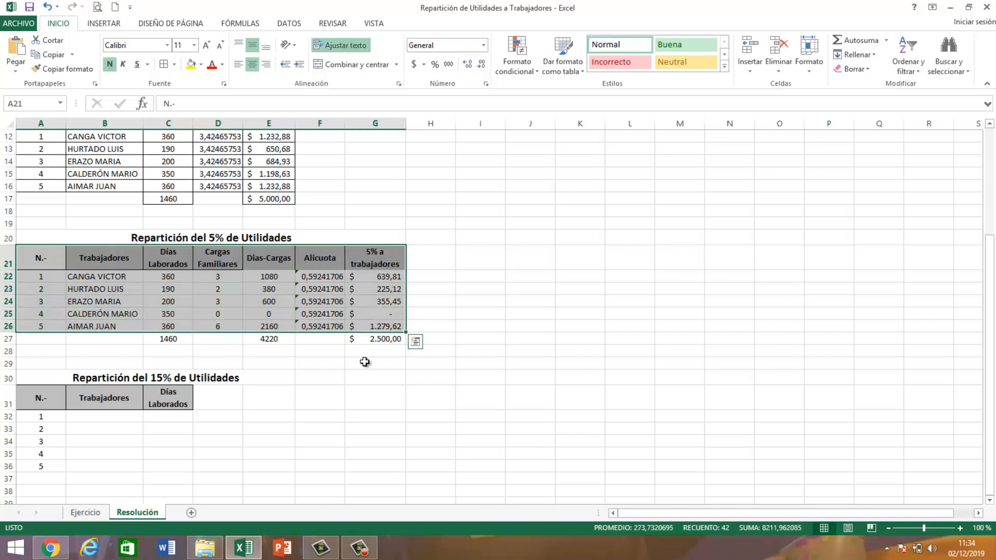
pyautogui.click(174, 64)
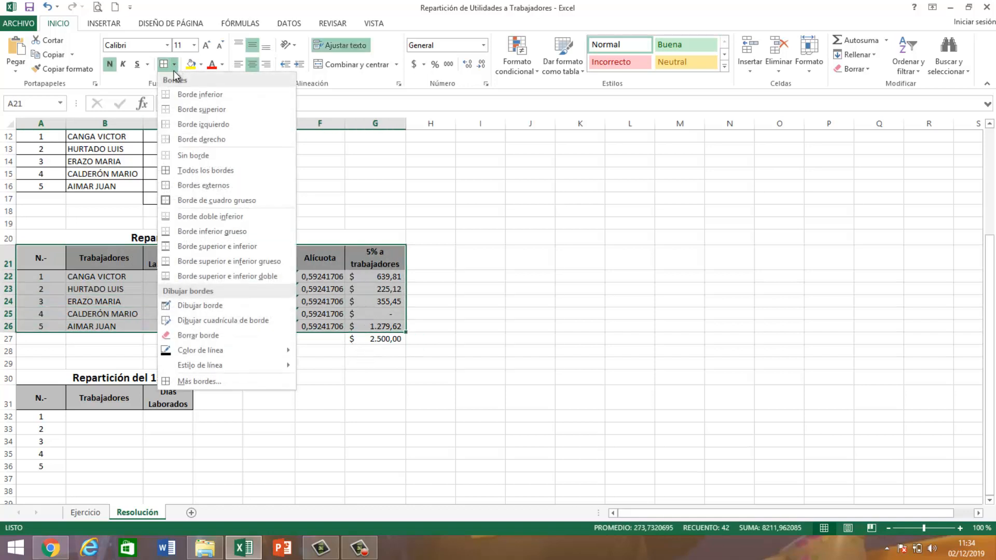
pyautogui.click(222, 170)
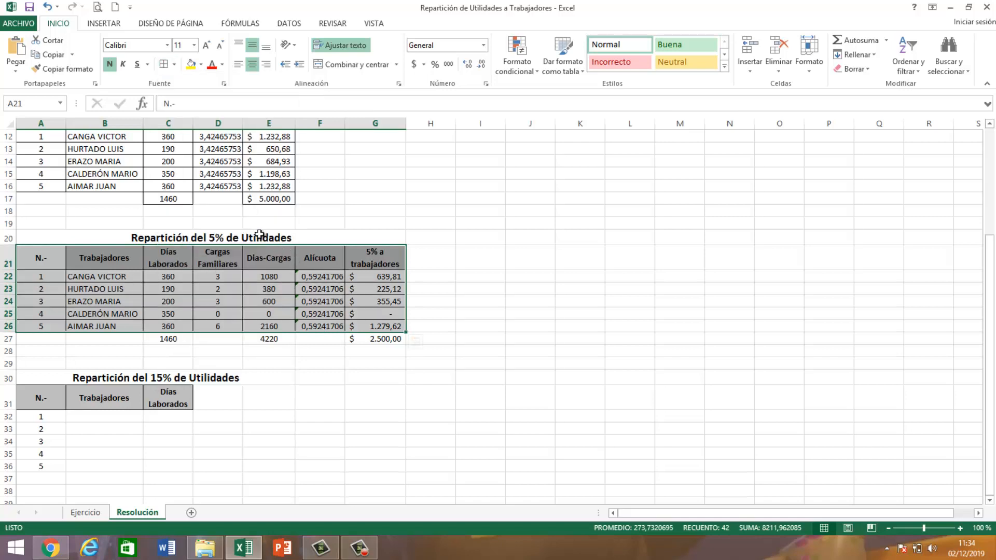
# Add borders around the 5% table's total cells C27, E27 and G27.
pyautogui.click(173, 341)
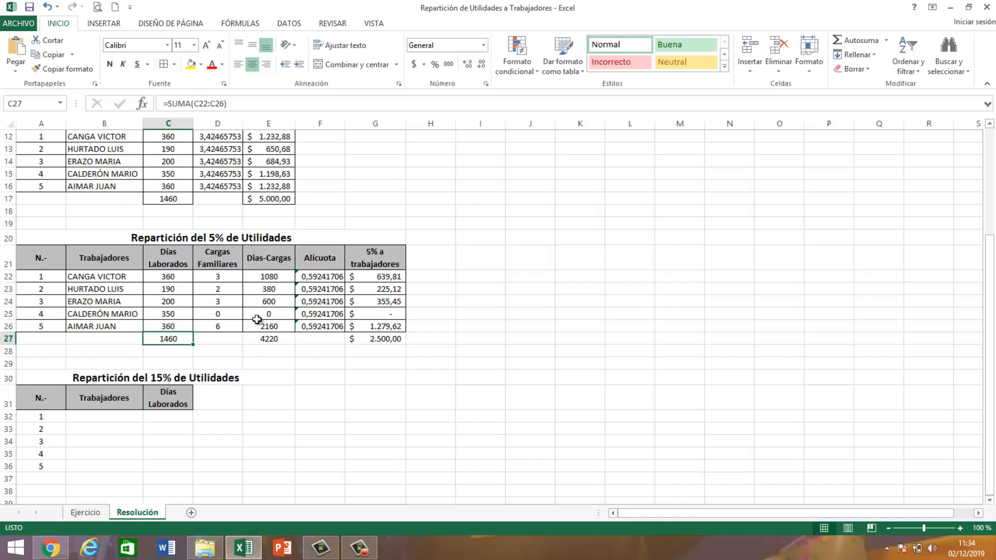
pyautogui.click(273, 343)
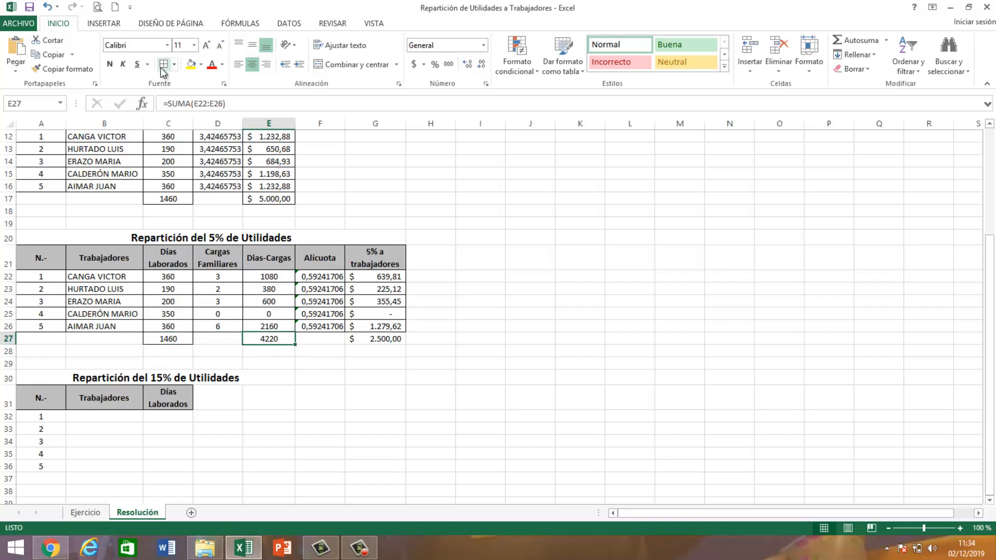
pyautogui.click(382, 338)
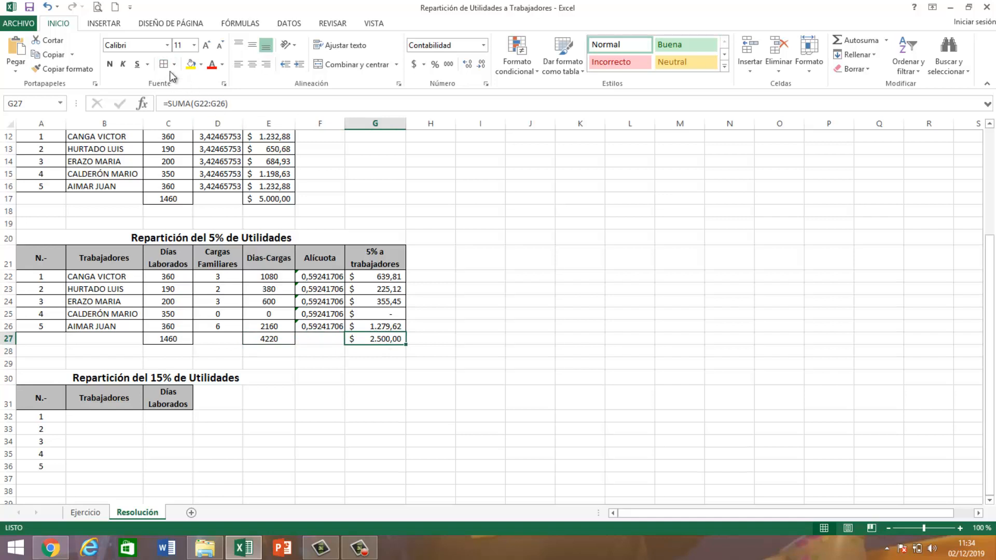
pyautogui.moveTo(466, 315); pyautogui.dragTo(470, 326)
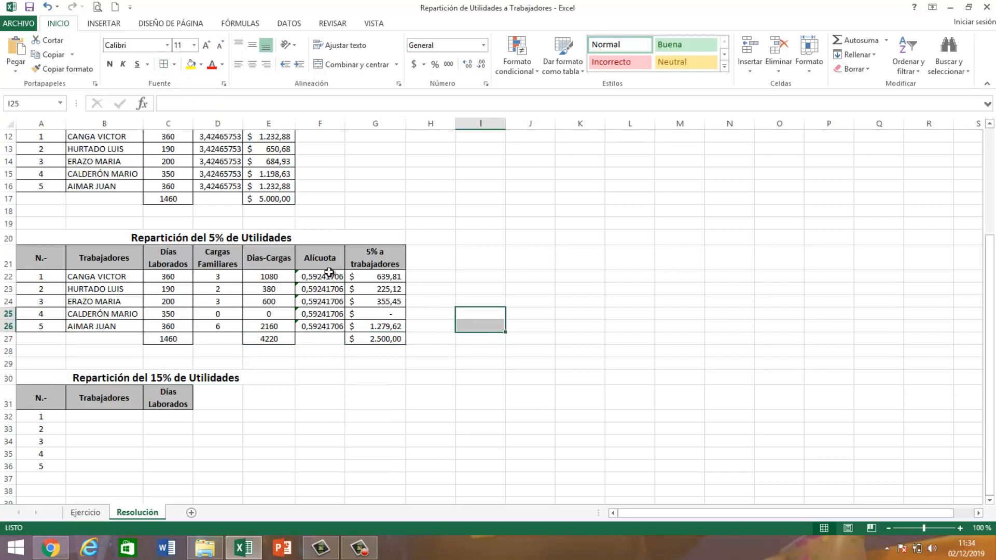
# Link the first worker's name in B32 of the 15% table with =+B22 and fill the formula down to B36.
pyautogui.scroll(2, 329, 272)
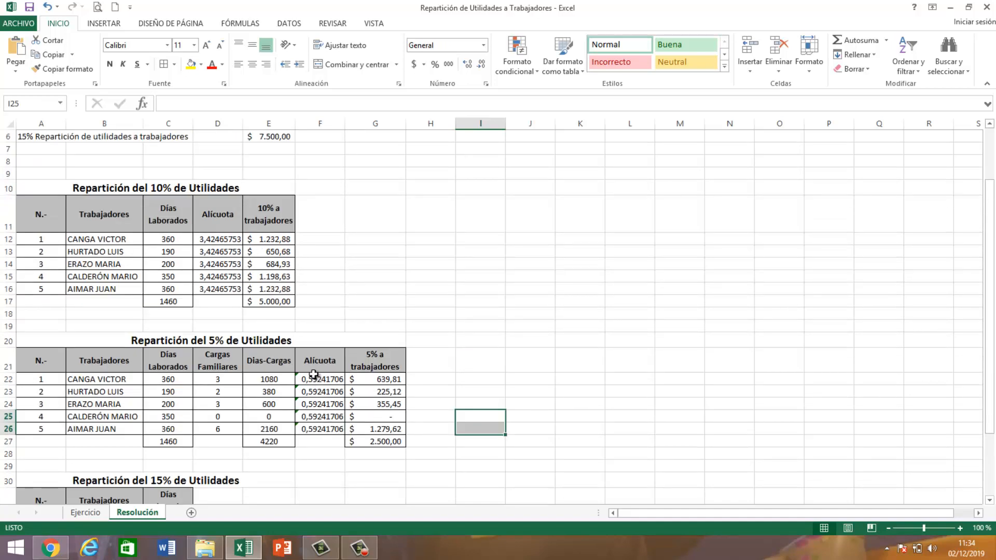
pyautogui.scroll(-3, 311, 374)
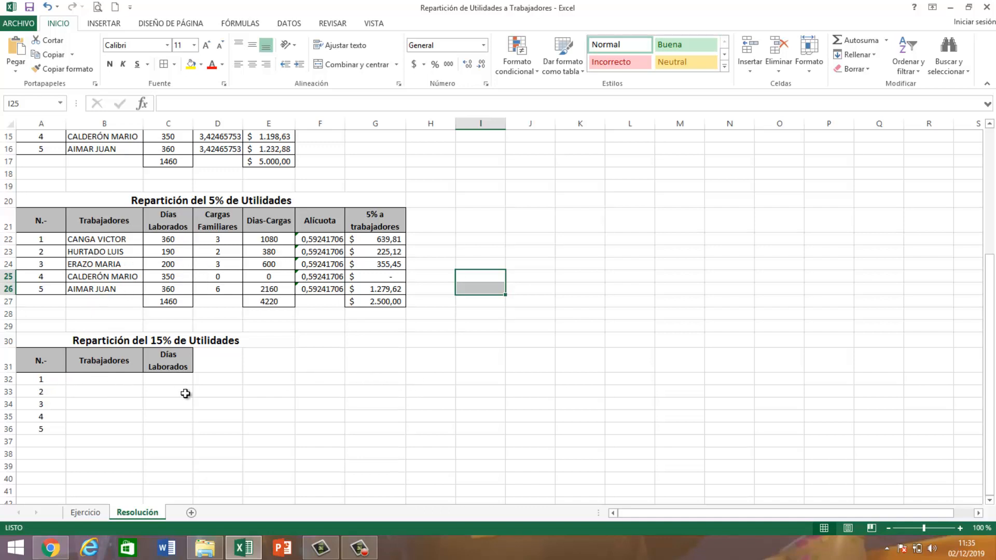
pyautogui.click(103, 381)
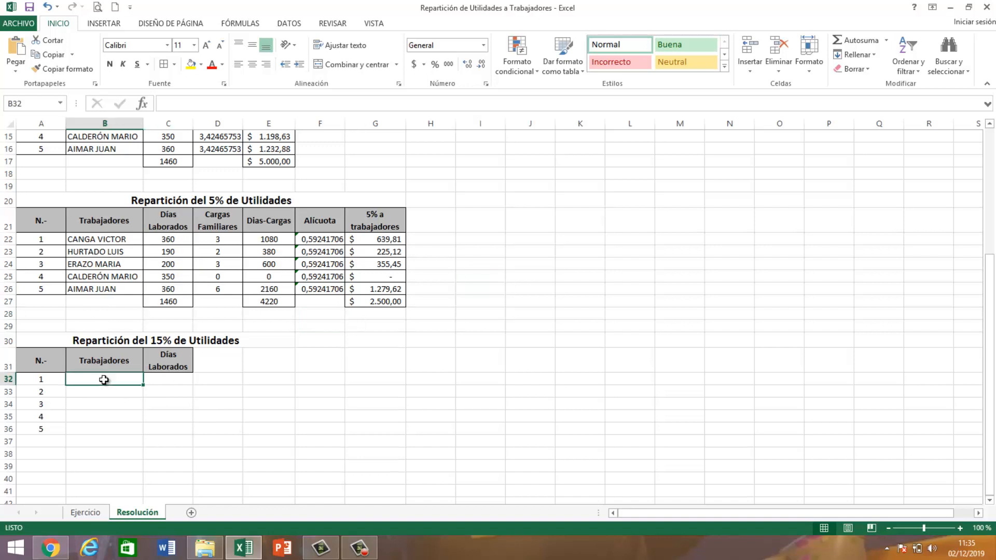
pyautogui.write('+')
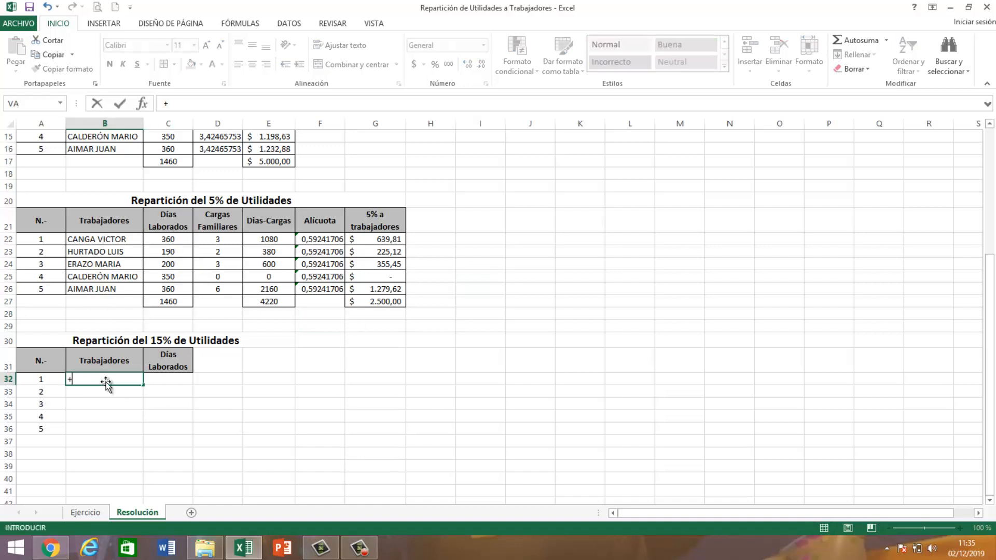
pyautogui.click(123, 241)
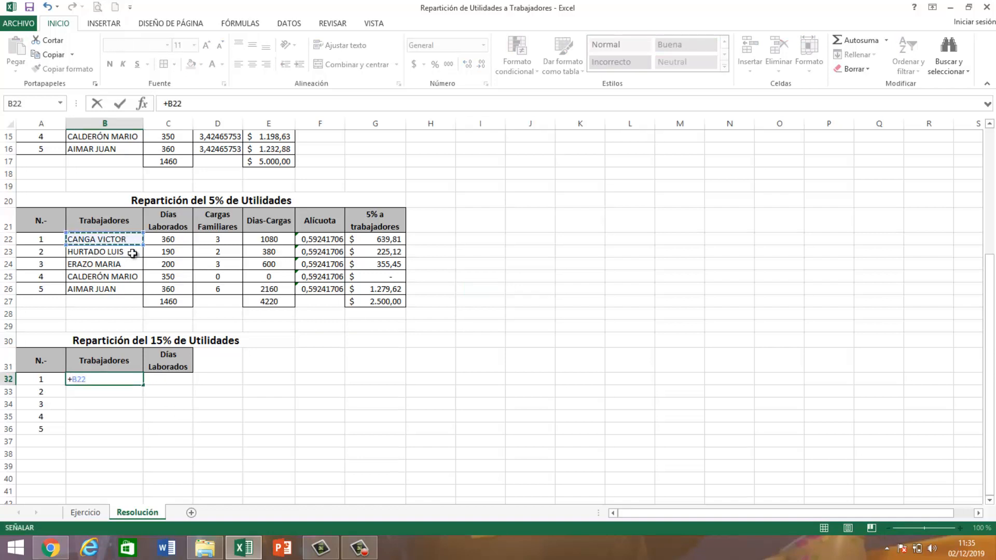
pyautogui.press('Return')
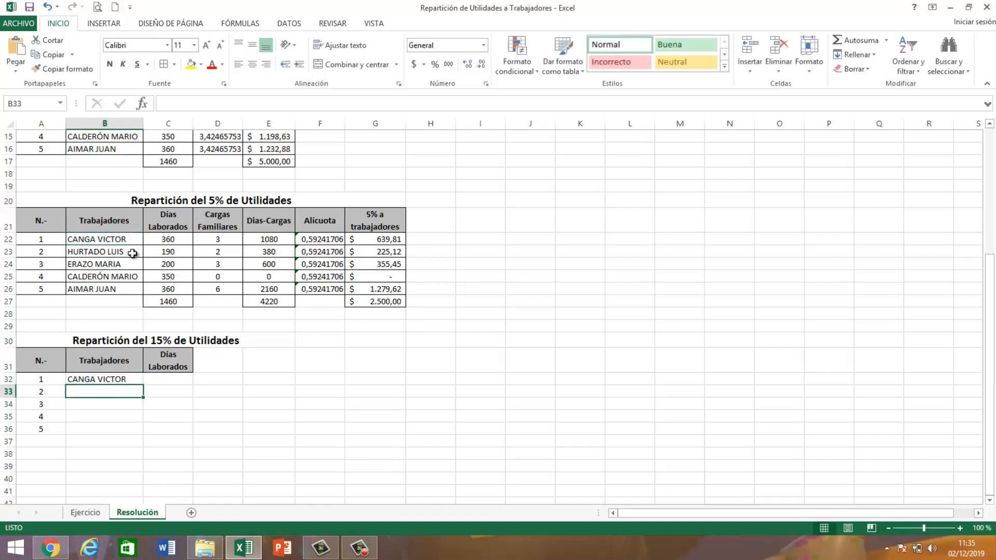
pyautogui.click(135, 379)
pyautogui.moveTo(143, 386); pyautogui.dragTo(145, 435)
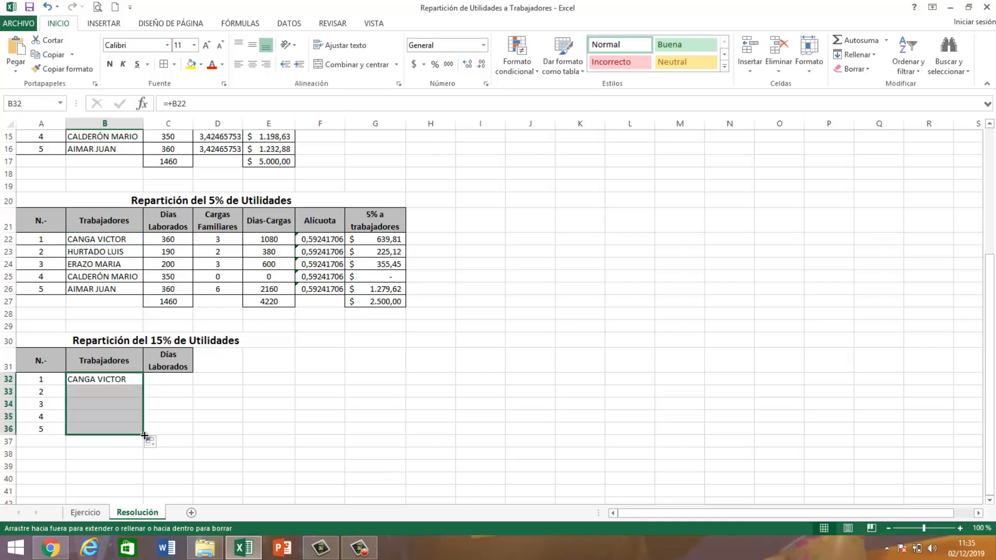
# Link Días Laborados in C32 with =+C22, fill the formula down to C36 and centre the values.
pyautogui.click(173, 381)
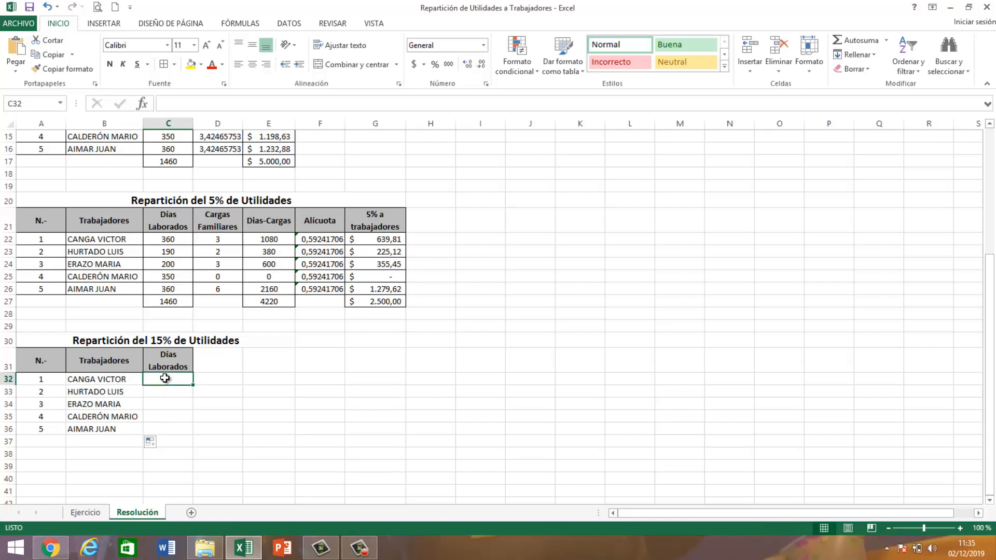
pyautogui.write('+')
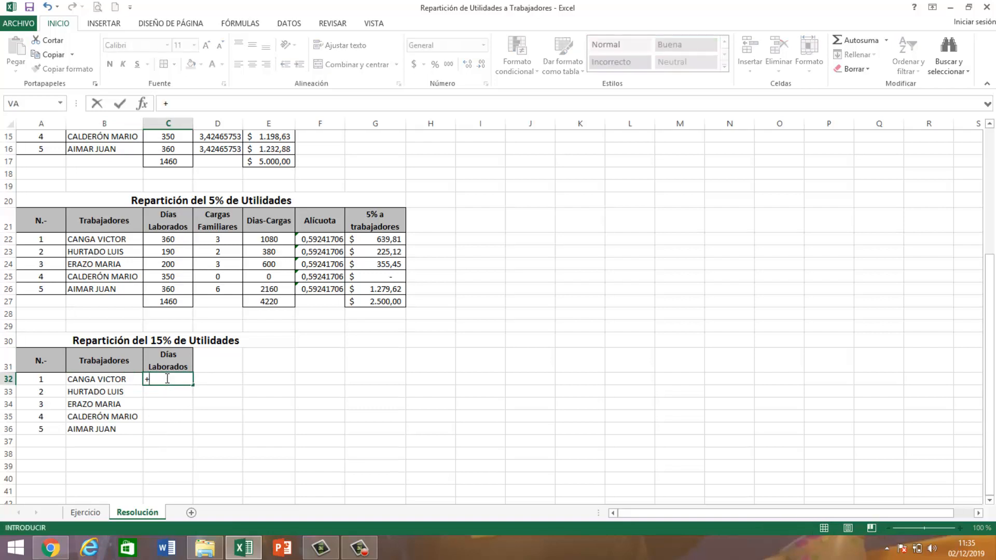
pyautogui.click(169, 241)
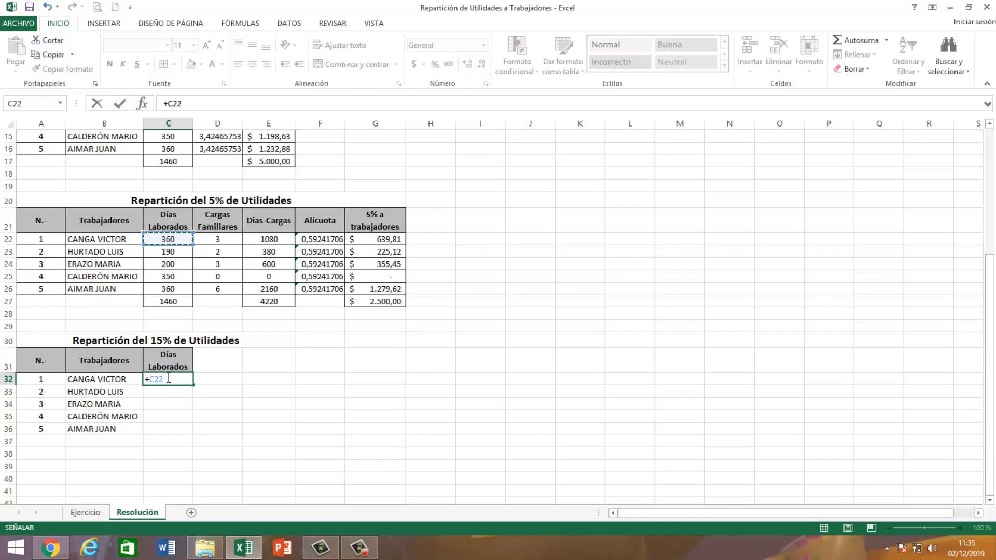
pyautogui.press('Return')
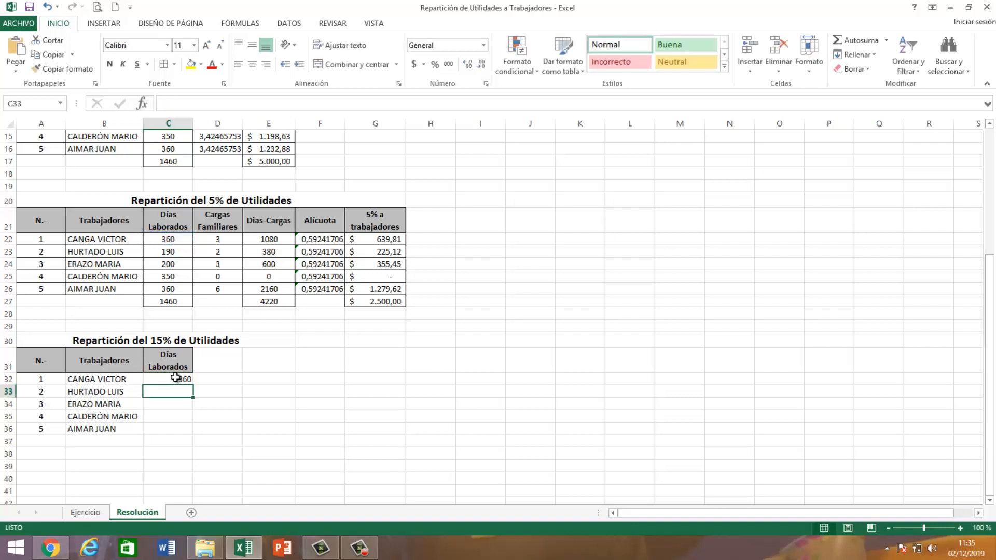
pyautogui.click(173, 380)
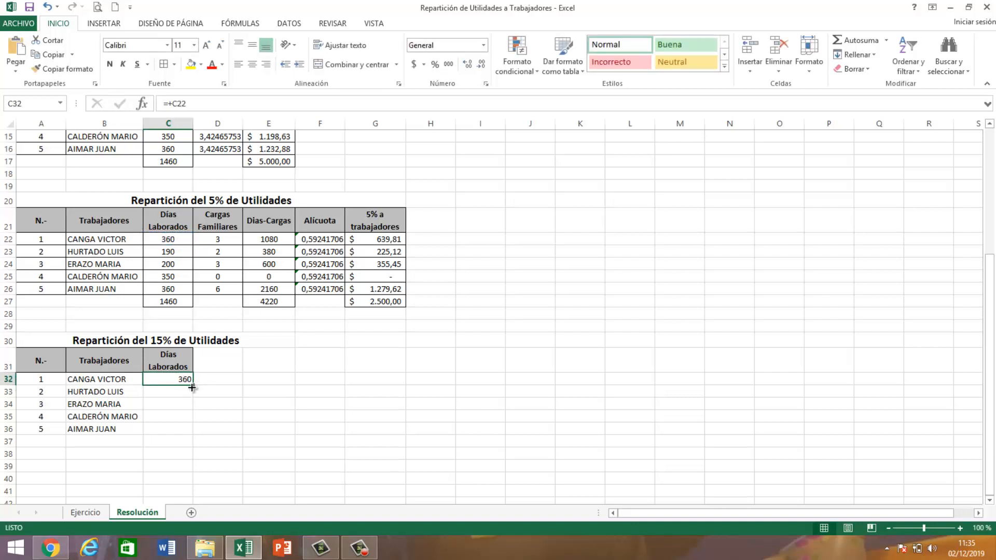
pyautogui.moveTo(192, 388); pyautogui.dragTo(193, 433)
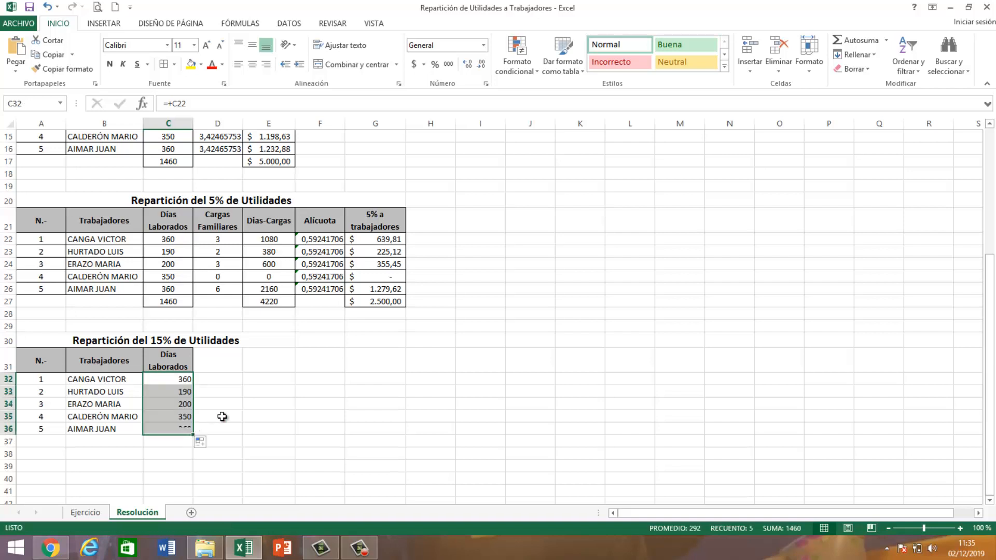
pyautogui.click(252, 64)
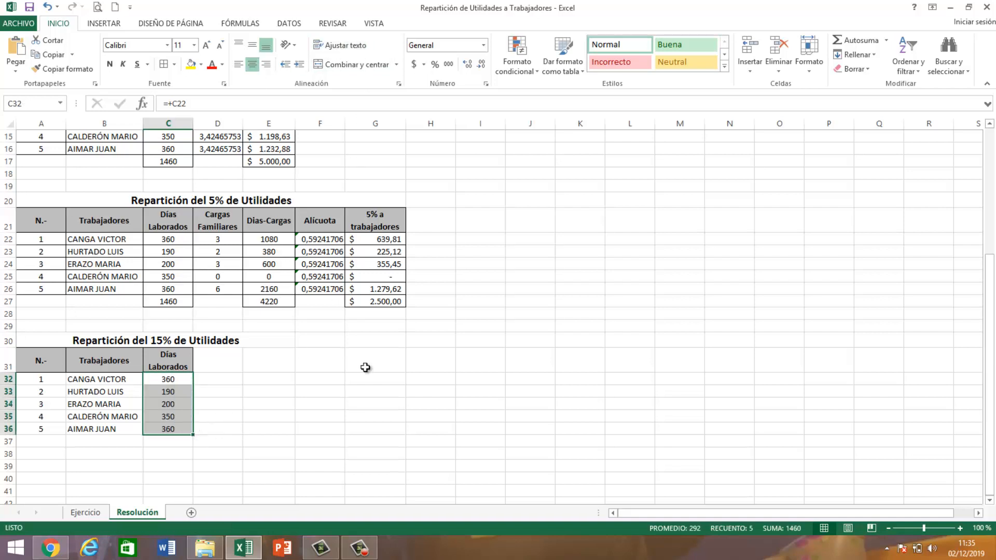
# Bring the 10% a trabajadores heading into D31 of the 15% table with =+E11.
pyautogui.click(209, 366)
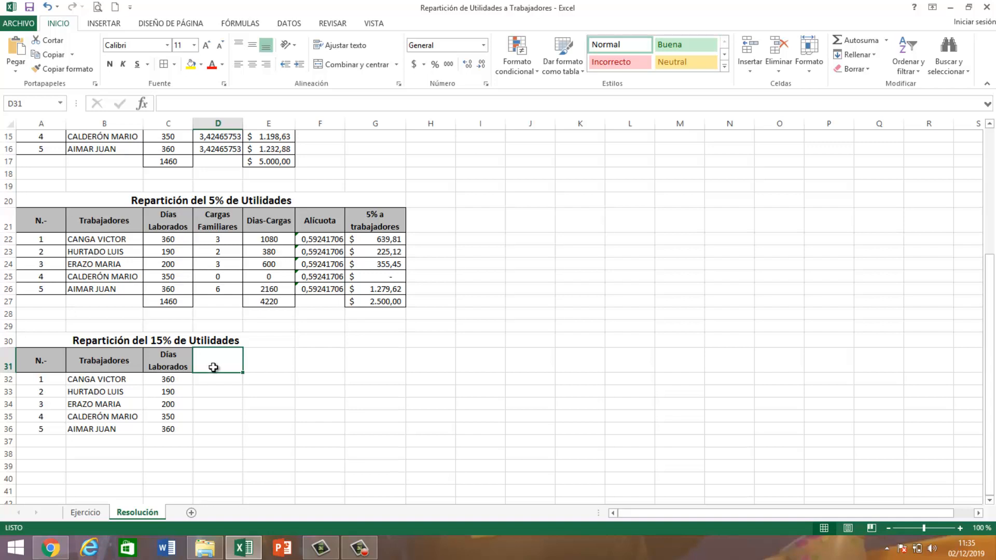
pyautogui.write('+')
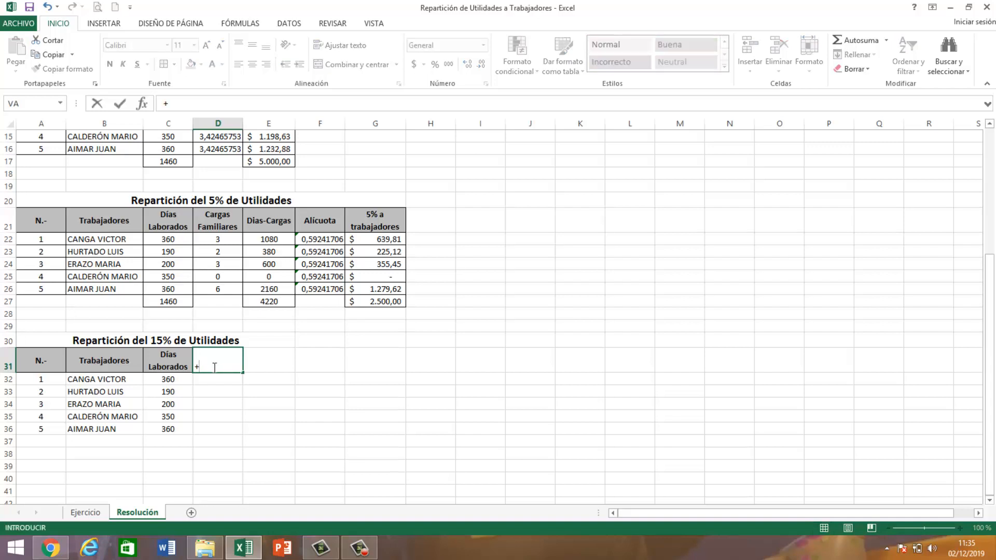
pyautogui.scroll(3, 220, 370)
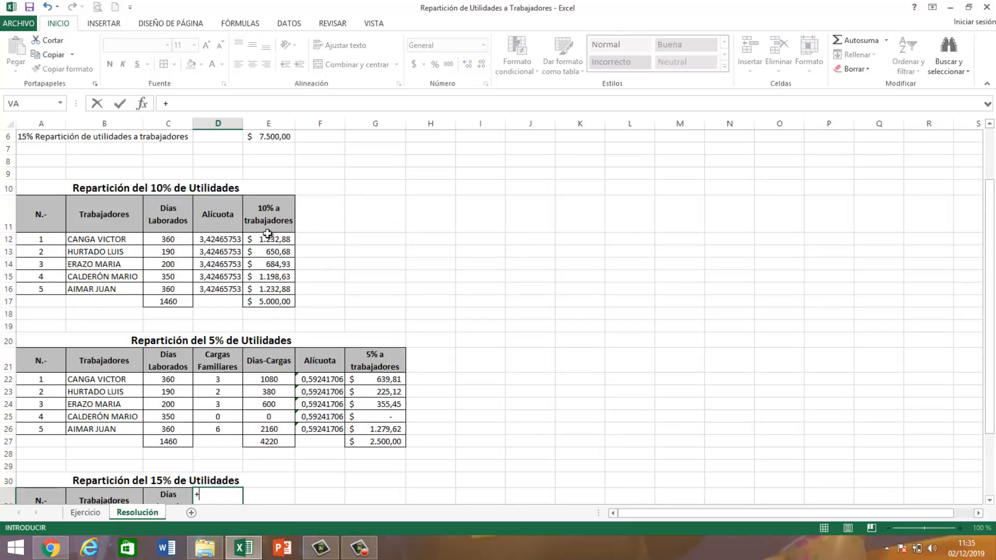
pyautogui.click(271, 215)
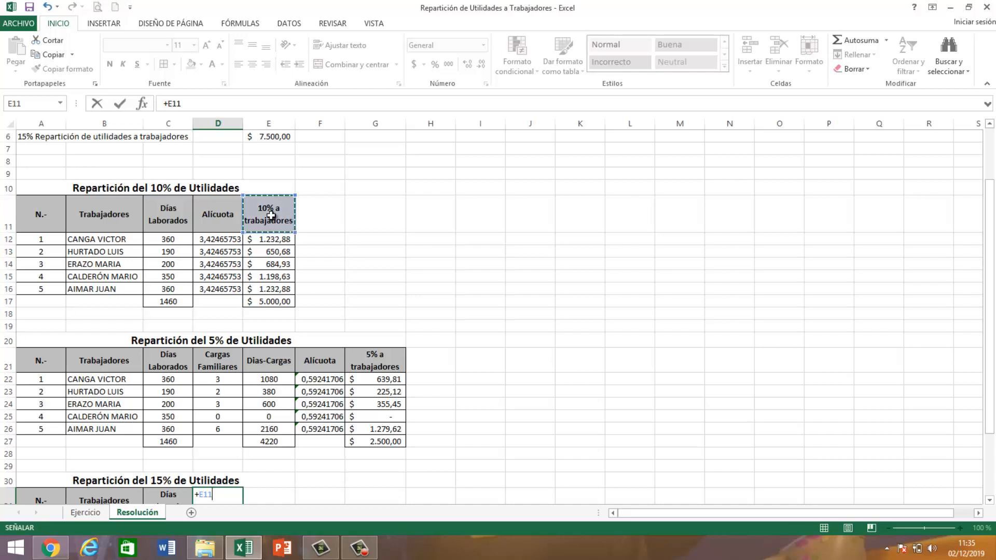
pyautogui.press('Return')
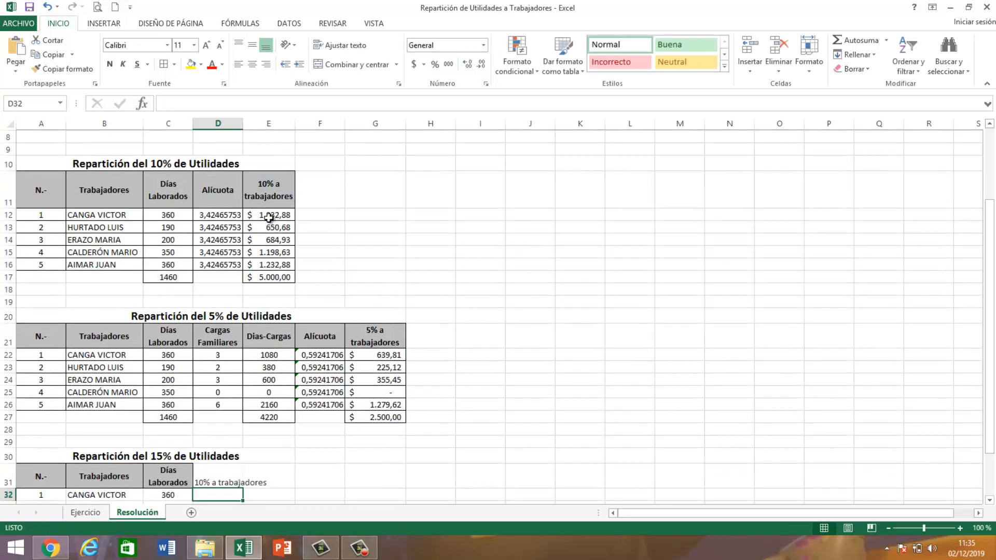
# Copy the Días Laborados heading format from C31 to D31 and widen column D so the word trabajadores fits on one line.
pyautogui.scroll(-2, 403, 328)
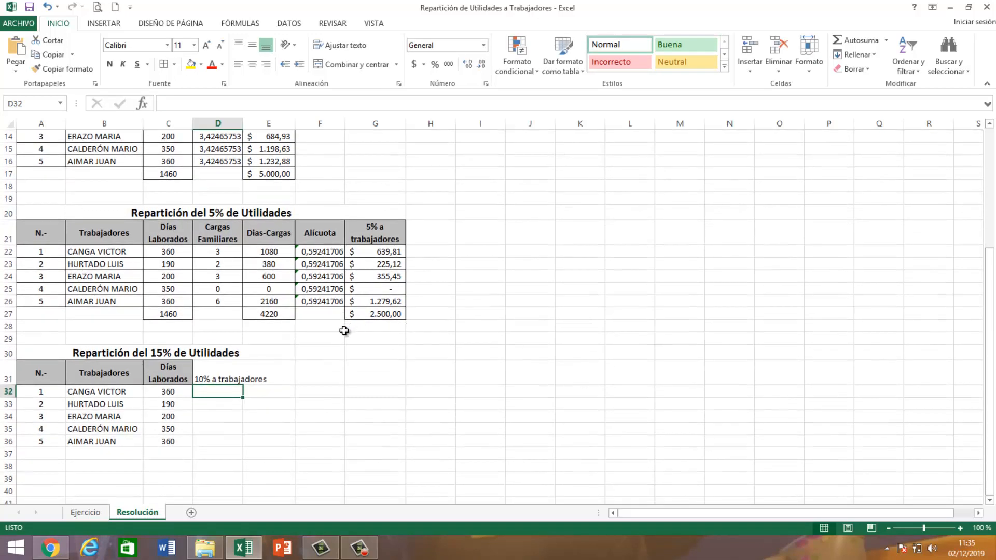
pyautogui.click(166, 374)
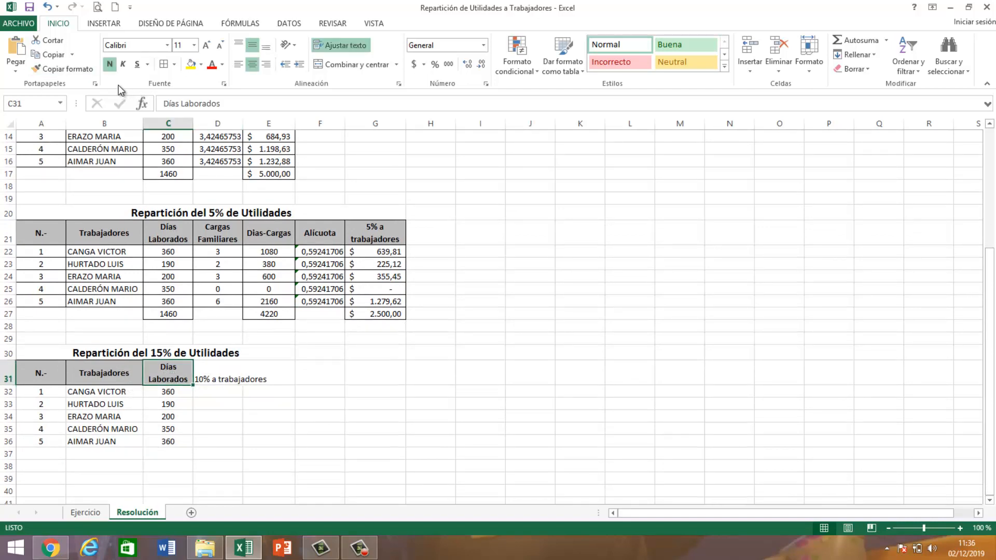
pyautogui.click(62, 69)
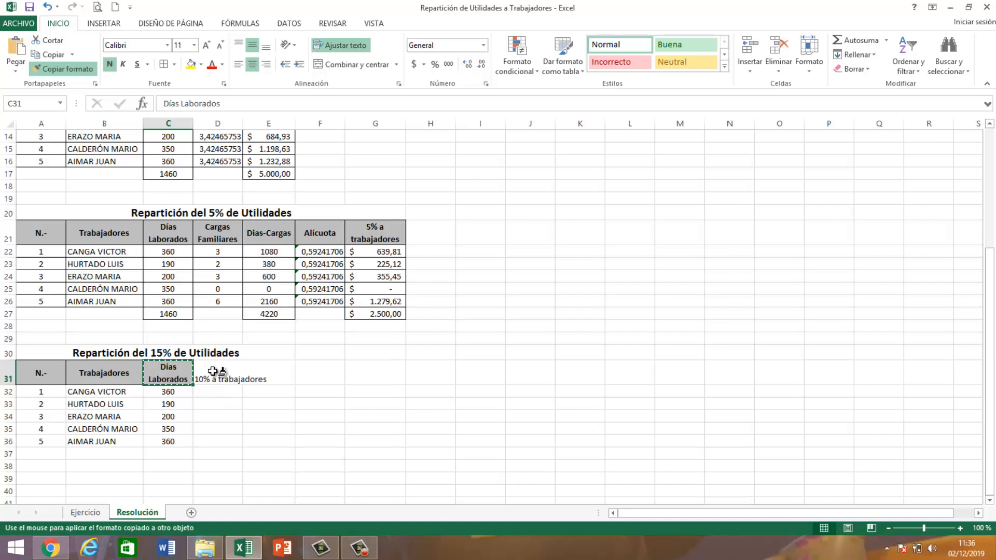
pyautogui.click(212, 371)
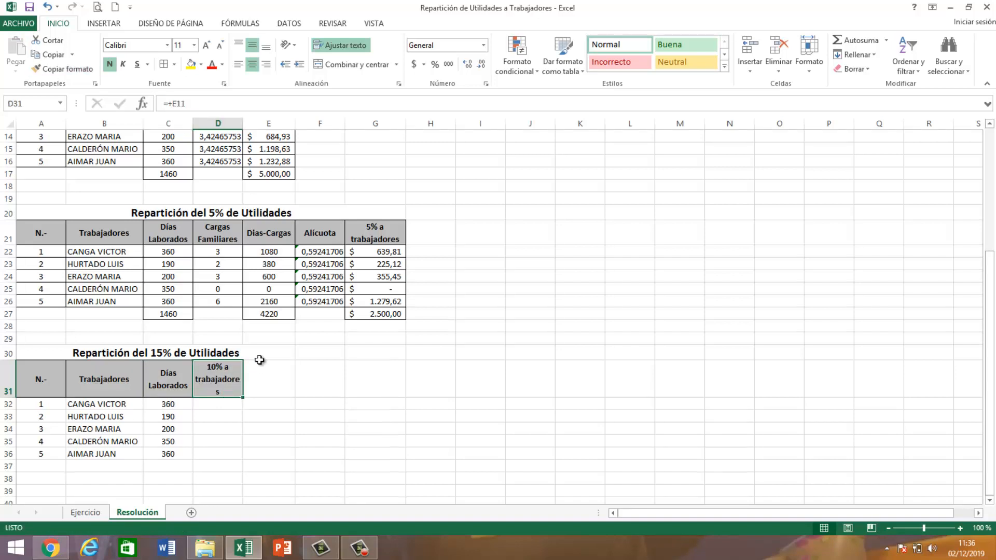
pyautogui.moveTo(243, 121); pyautogui.dragTo(252, 120)
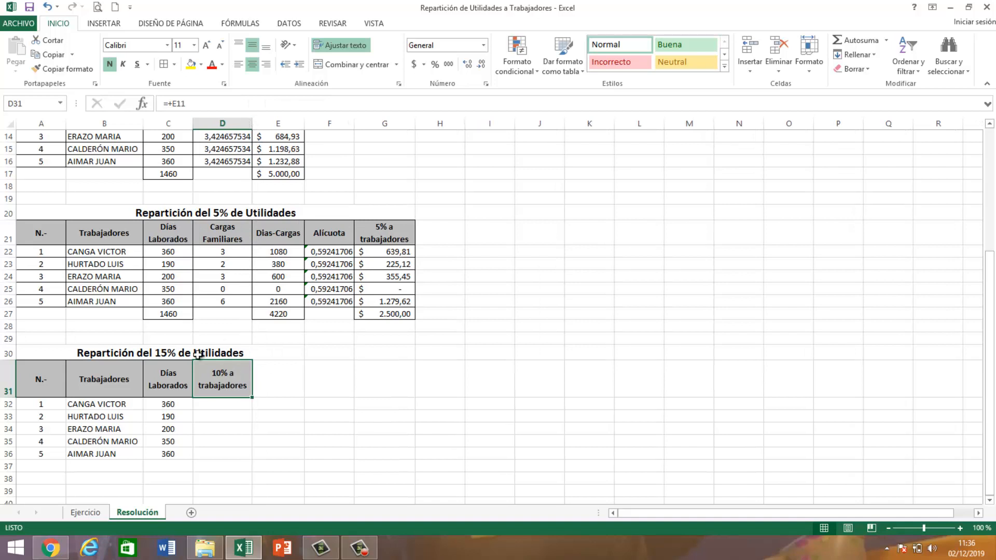
pyautogui.click(216, 404)
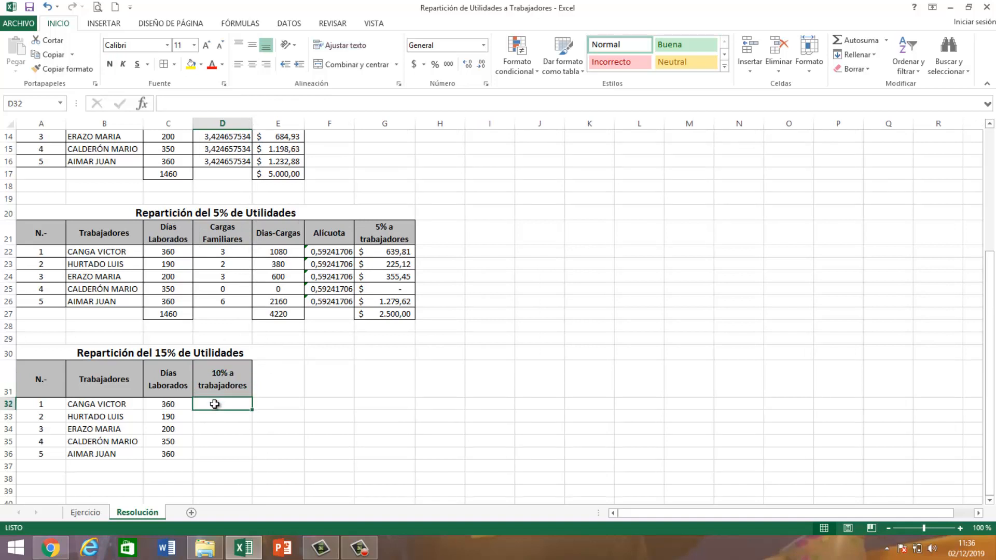
# Link the first worker's 10% amount in D32 of the 15% table with =+E12.
pyautogui.write('+')
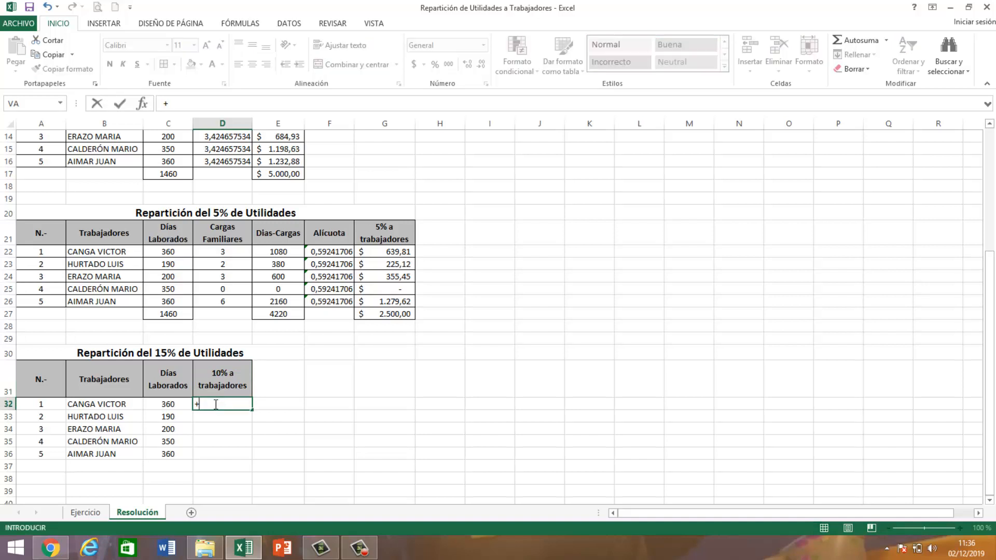
pyautogui.press('Up')
pyautogui.press('Up')
pyautogui.press('Up')
pyautogui.press('Up')
pyautogui.press('Up')
pyautogui.press('Up')
pyautogui.press('Up')
pyautogui.press('Up')
pyautogui.press('Up')
pyautogui.press('Up')
pyautogui.press('Up')
pyautogui.press('Up')
pyautogui.press('Up')
pyautogui.press('Up')
pyautogui.press('Up')
pyautogui.press('Up')
pyautogui.press('Up')
pyautogui.press('Up')
pyautogui.press('Up')
pyautogui.press('Up')
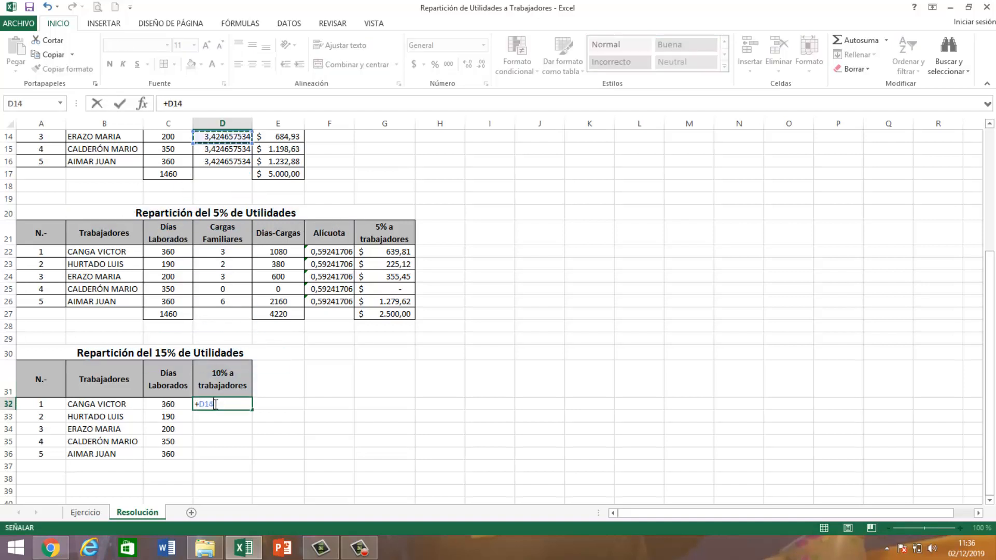
pyautogui.press('Up')
pyautogui.press('Up')
pyautogui.press('Up')
pyautogui.press('Down')
pyautogui.press('Down')
pyautogui.press('Down')
pyautogui.press('Down')
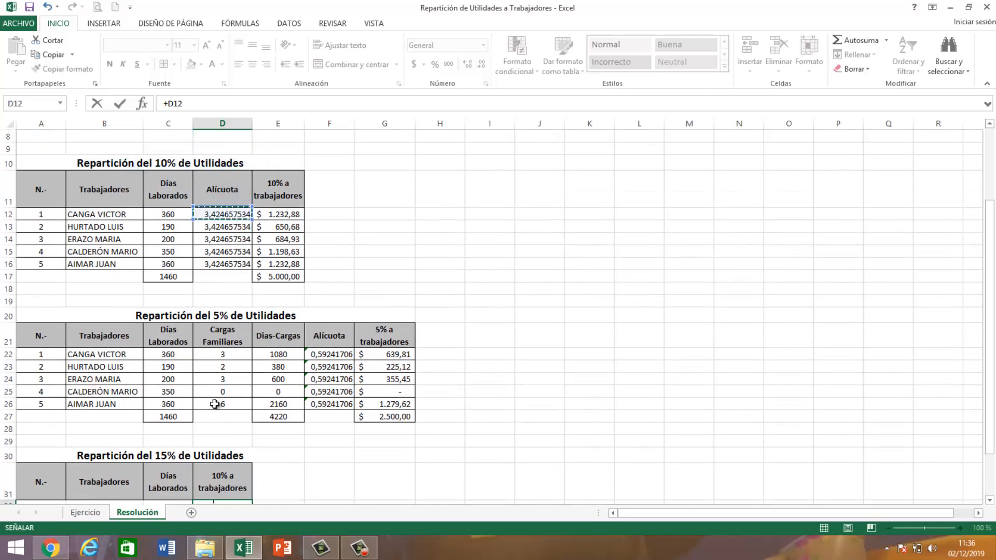
pyautogui.press('Right')
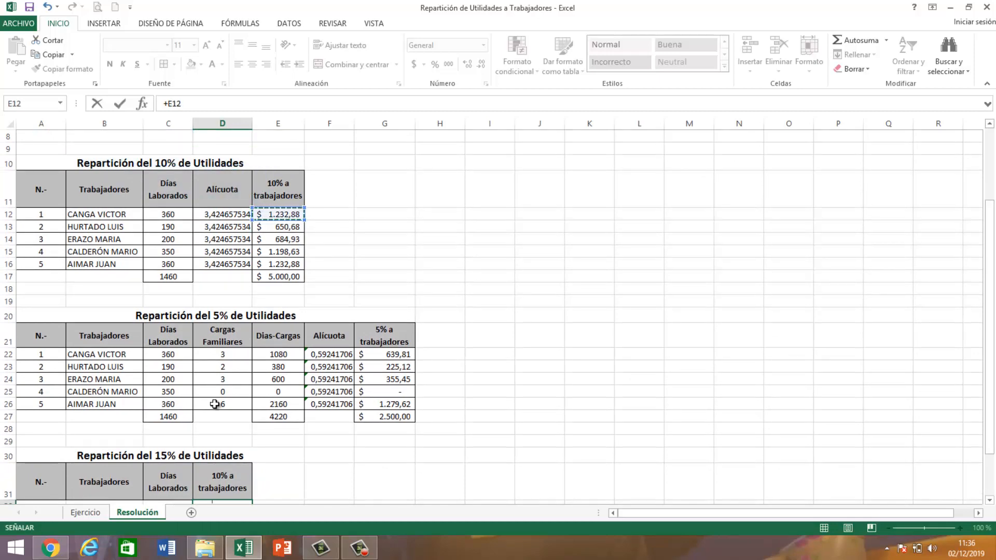
pyautogui.press('Return')
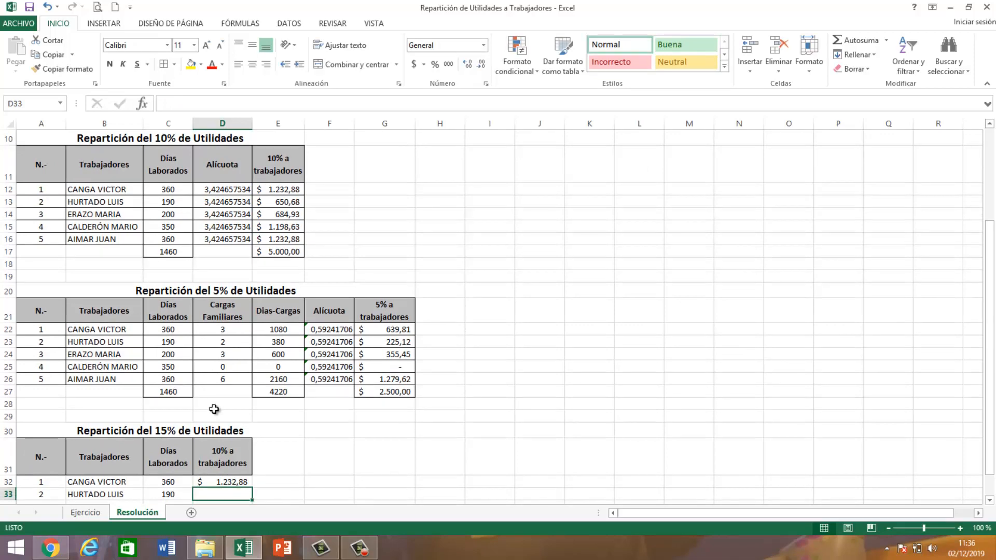
# Fill the D32 formula down to D36 and total the 10% a trabajadores column in D37 with a sum.
pyautogui.scroll(-2, 213, 423)
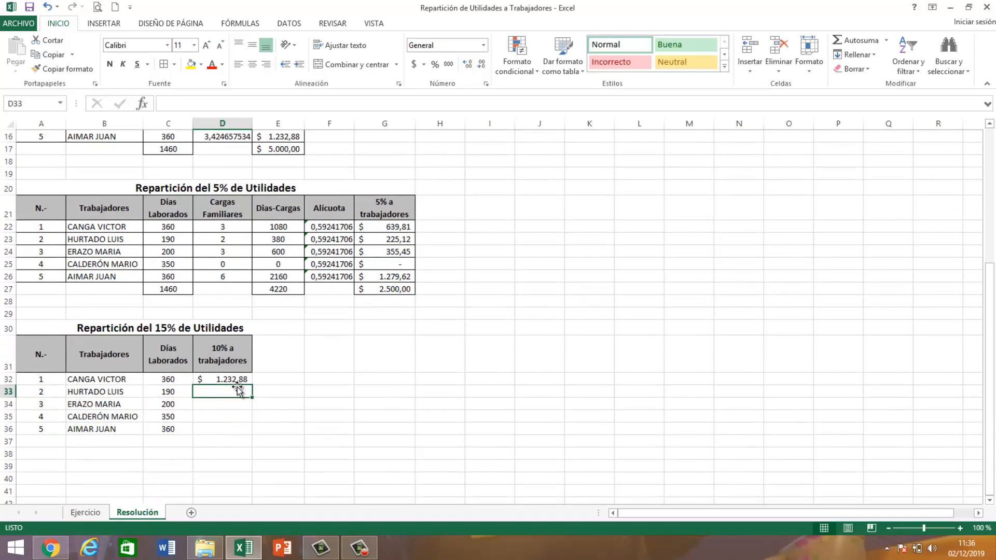
pyautogui.click(225, 380)
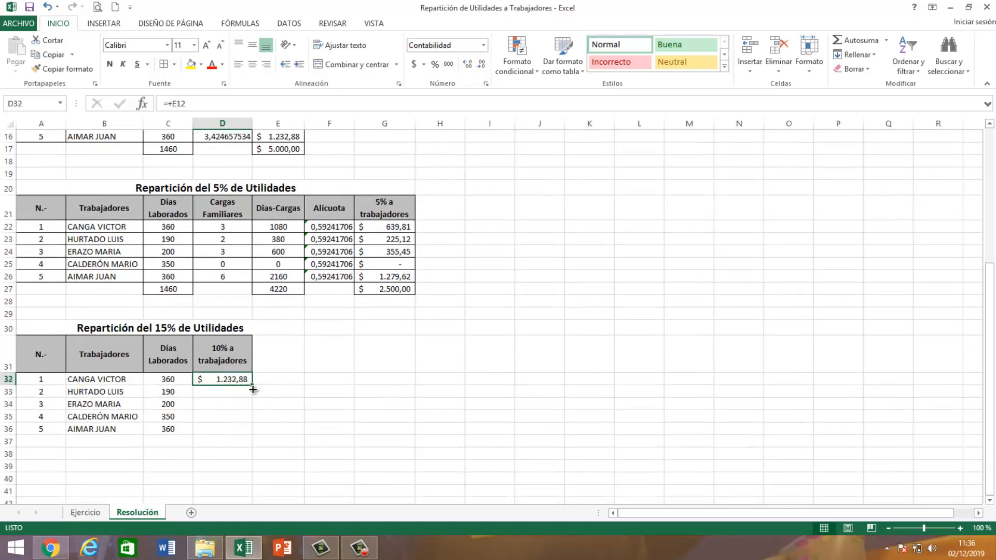
pyautogui.moveTo(253, 389); pyautogui.dragTo(256, 438)
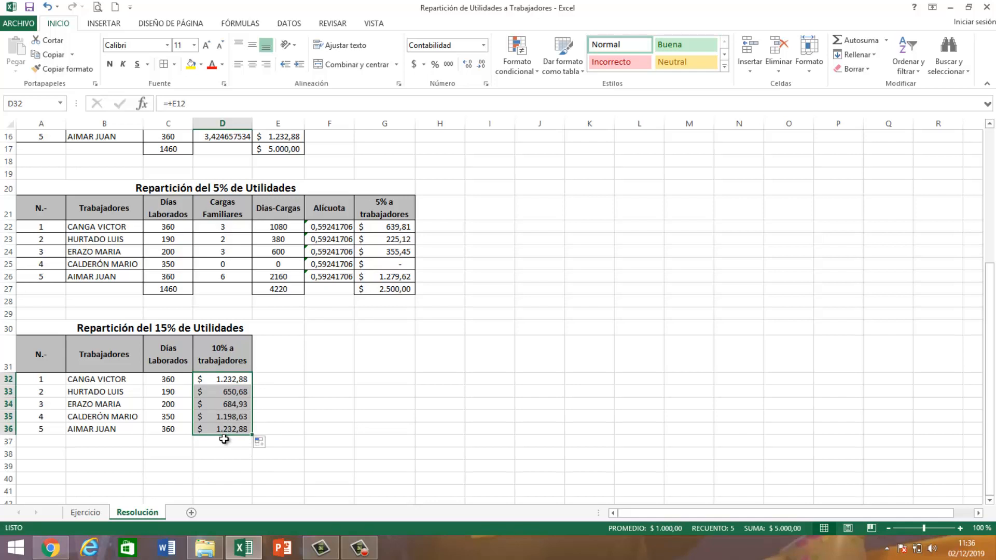
pyautogui.click(228, 443)
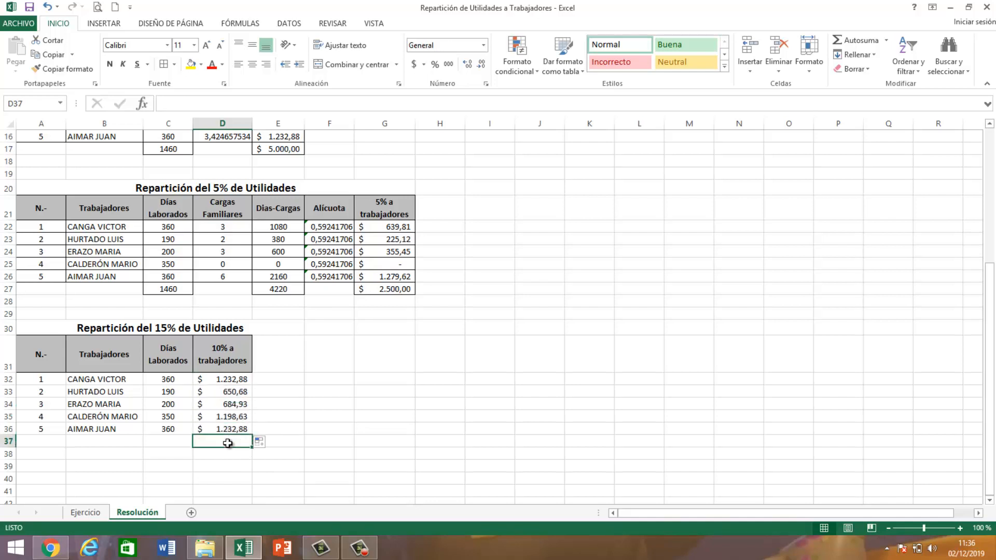
pyautogui.click(849, 40)
pyautogui.press('Return')
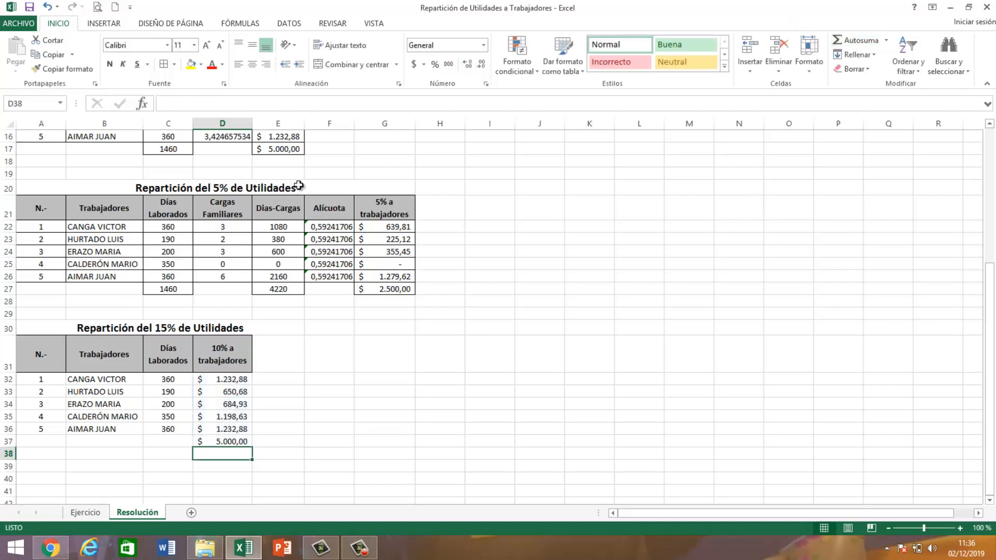
# Bring the 5% a trabajadores heading into E31 of the 15% table with =+G21.
pyautogui.scroll(3, 296, 186)
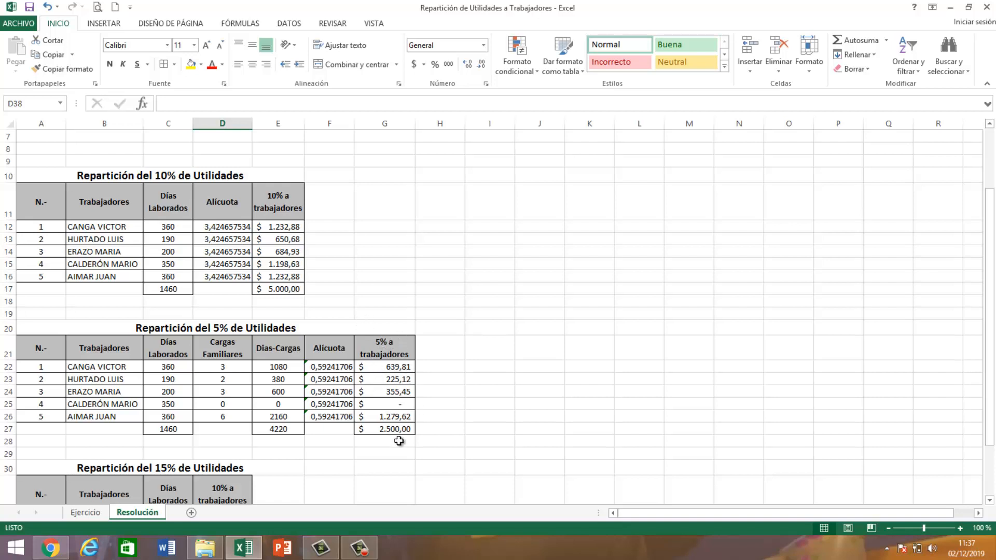
pyautogui.scroll(-2, 398, 423)
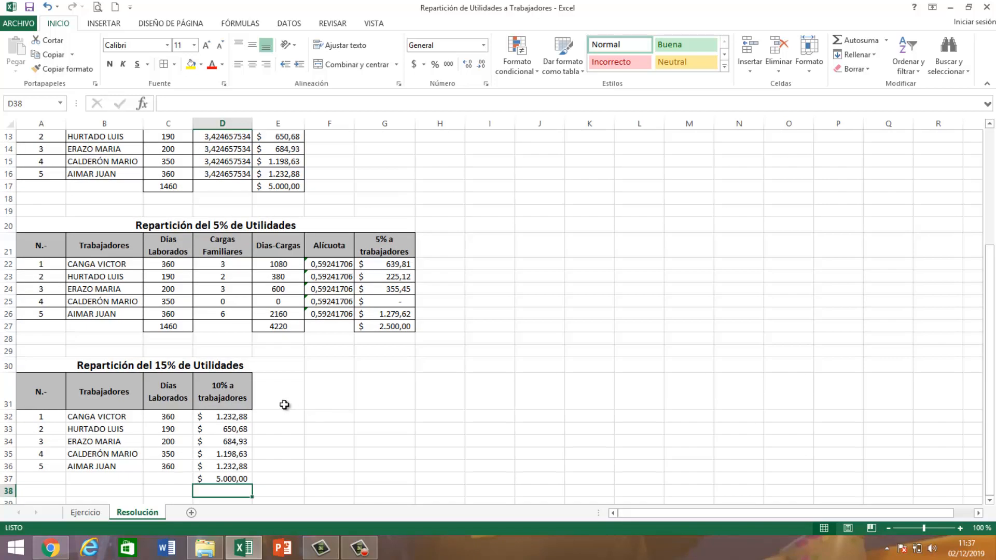
pyautogui.click(275, 398)
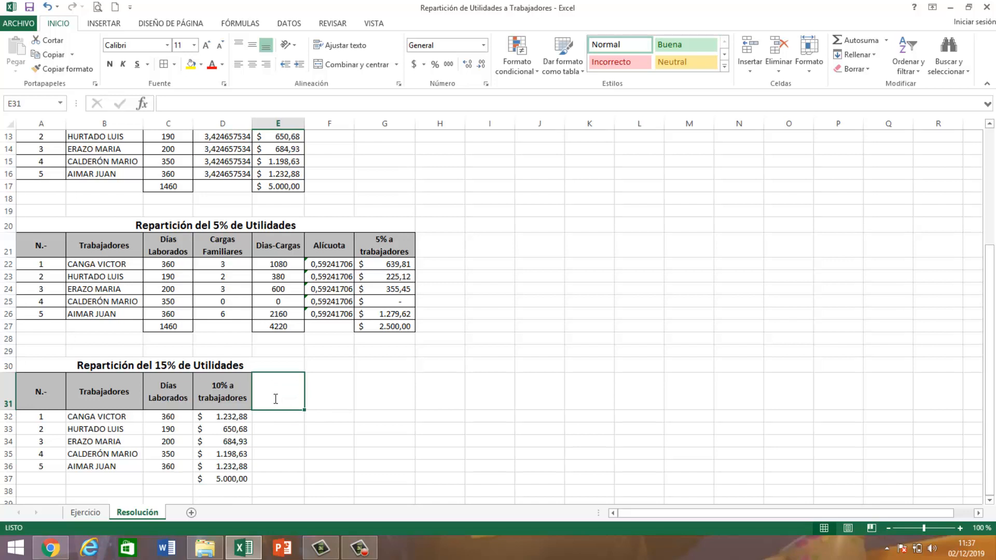
pyautogui.write('+')
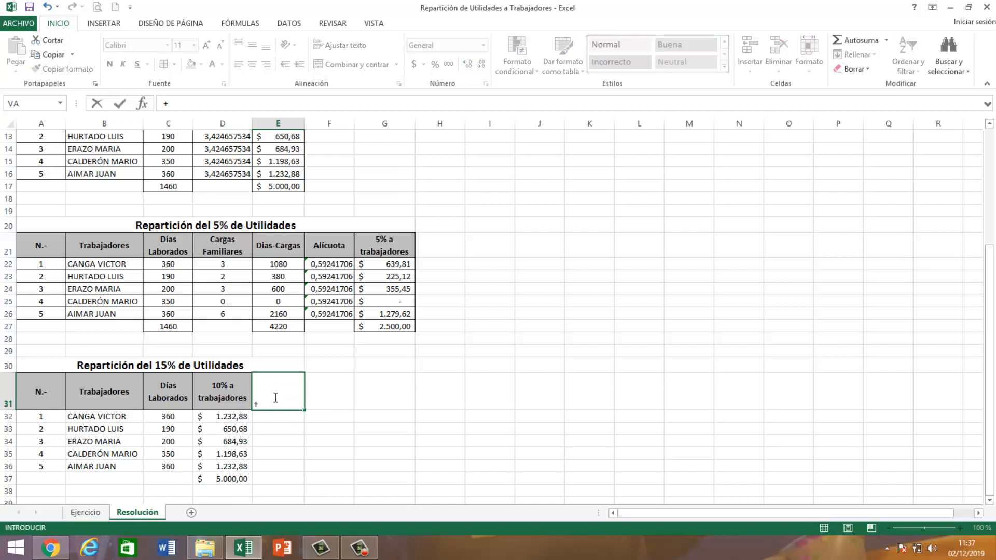
pyautogui.click(374, 244)
pyautogui.press('Return')
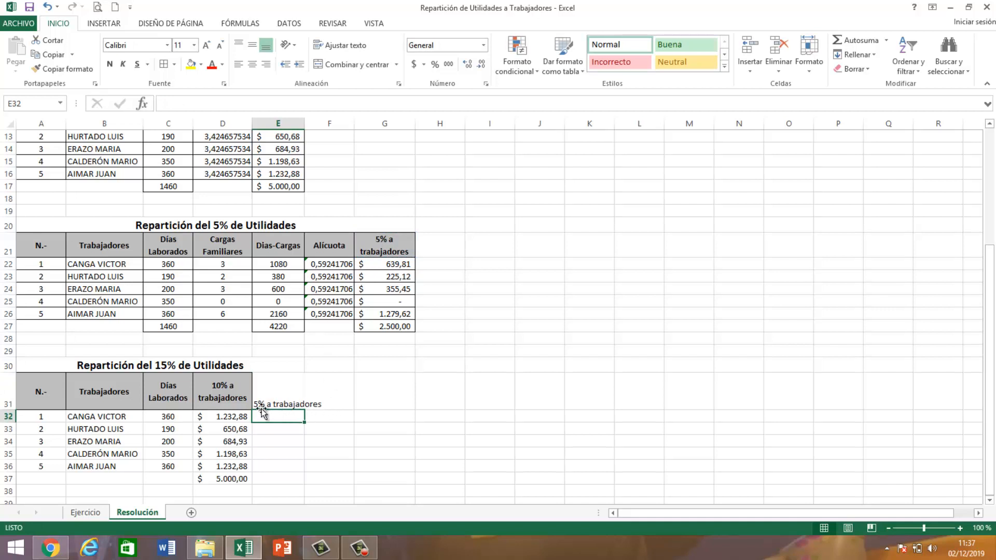
# Copy the 10% a trabajadores heading format from D31 to E31.
pyautogui.click(250, 382)
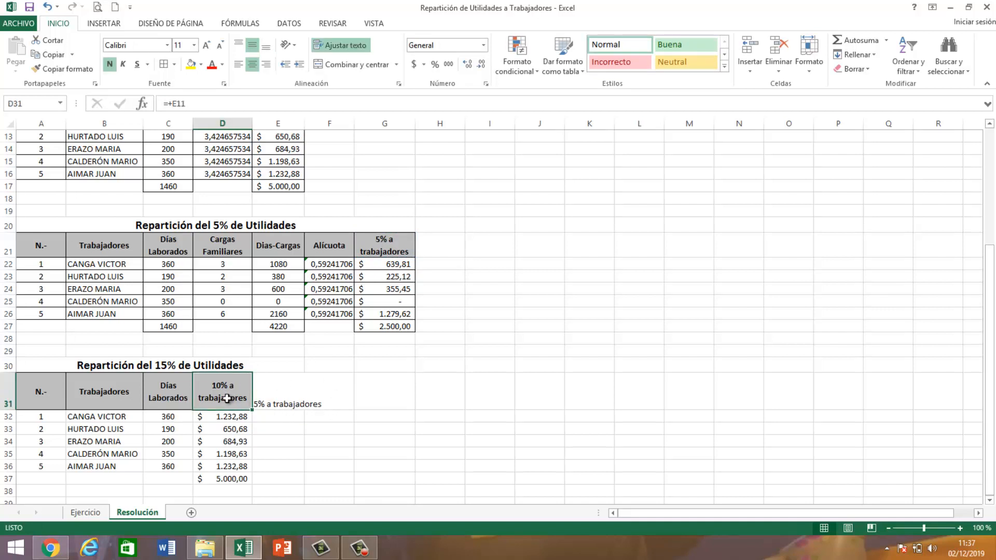
pyautogui.click(61, 70)
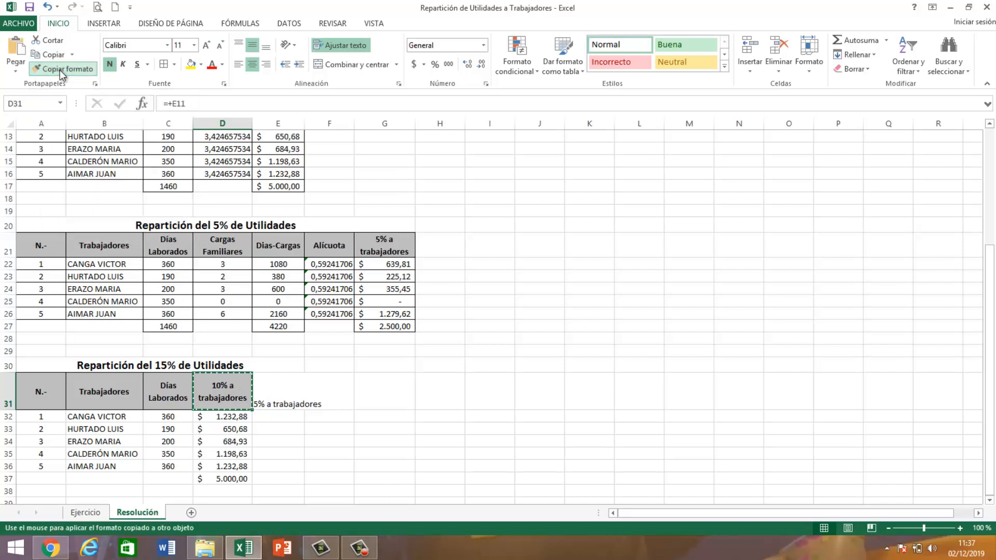
pyautogui.click(279, 388)
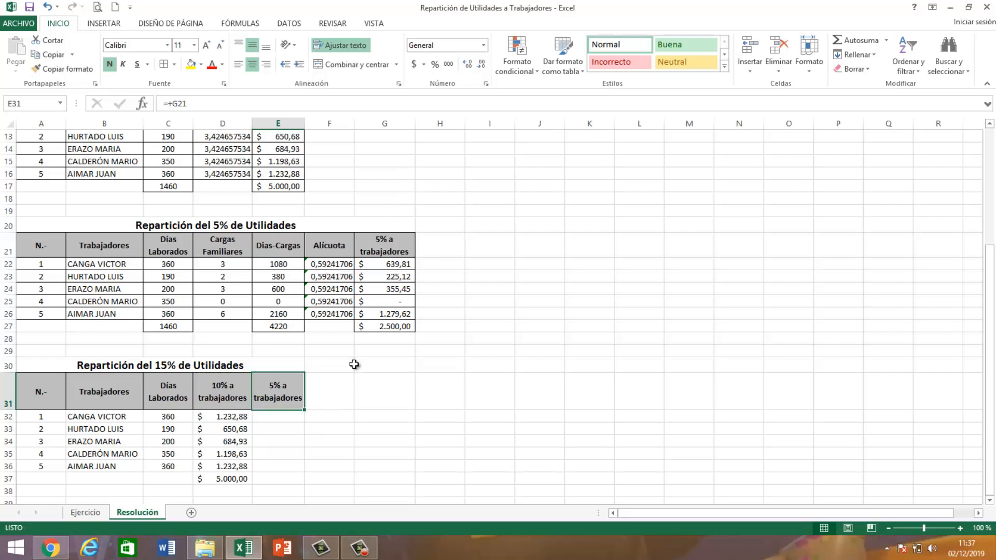
# Link the first worker's 5% amount in E32 with =+G22 and fill the formula down to E36.
pyautogui.click(280, 417)
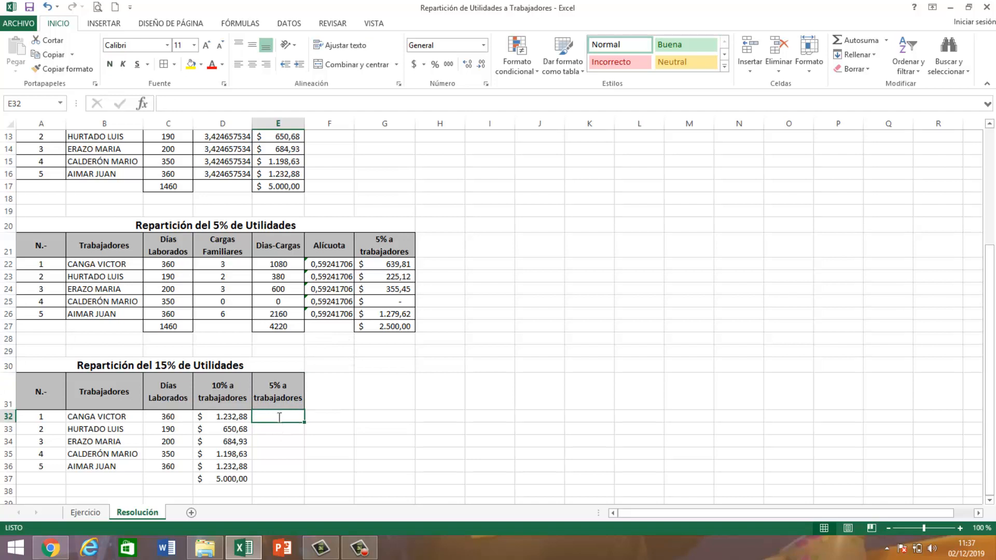
pyautogui.write('+')
pyautogui.click(376, 265)
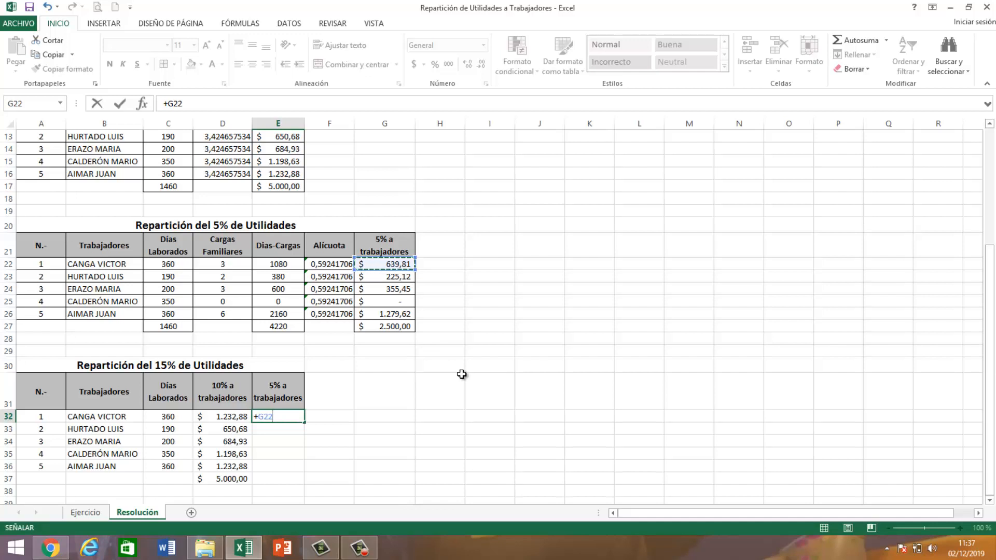
pyautogui.press('Return')
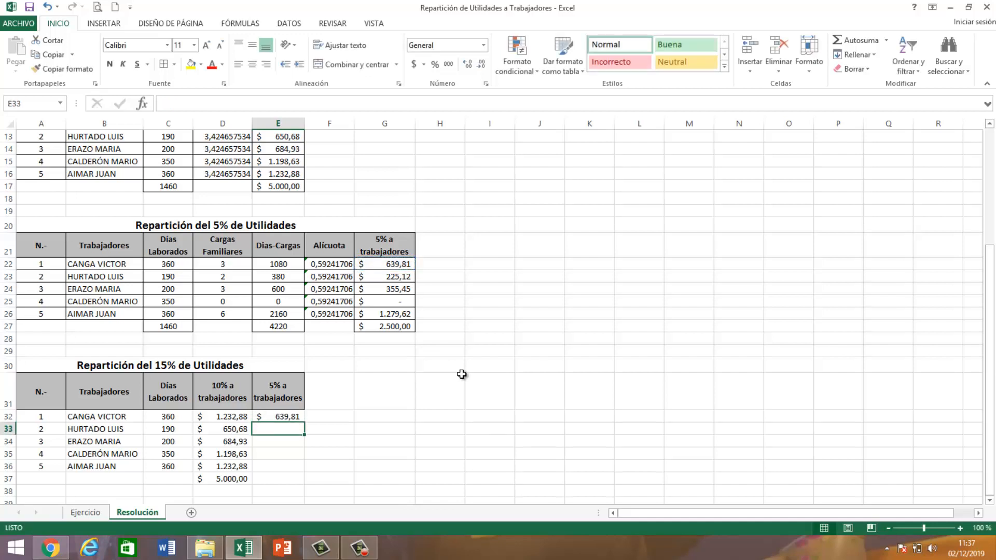
pyautogui.click(297, 413)
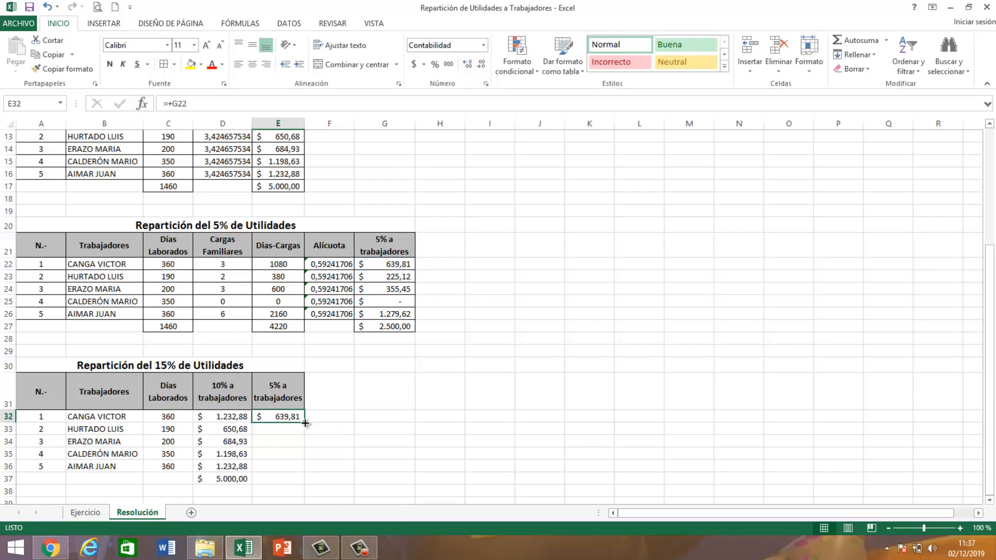
pyautogui.moveTo(305, 423); pyautogui.dragTo(292, 470)
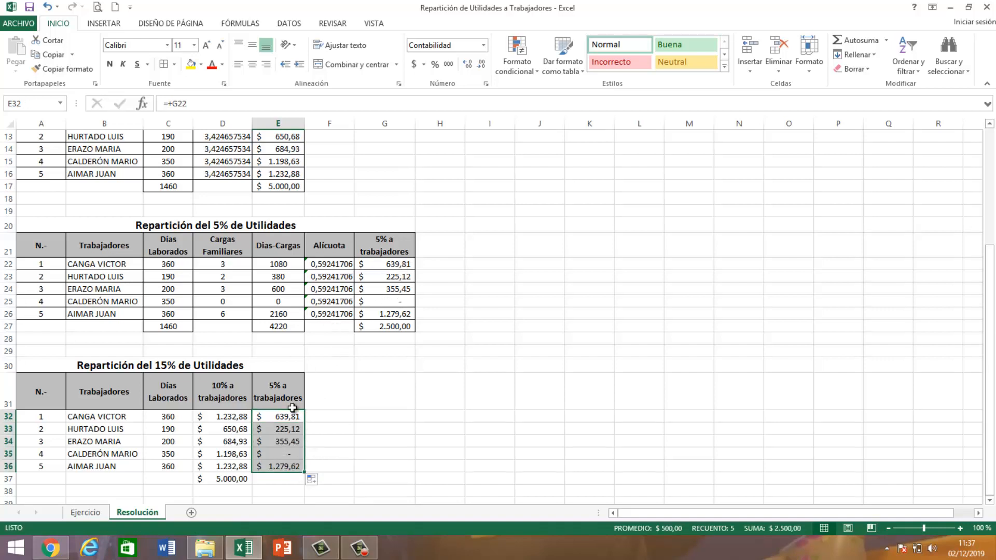
# Total the 5% a trabajadores column in E37 with =SUMA(E32:E36).
pyautogui.click(276, 479)
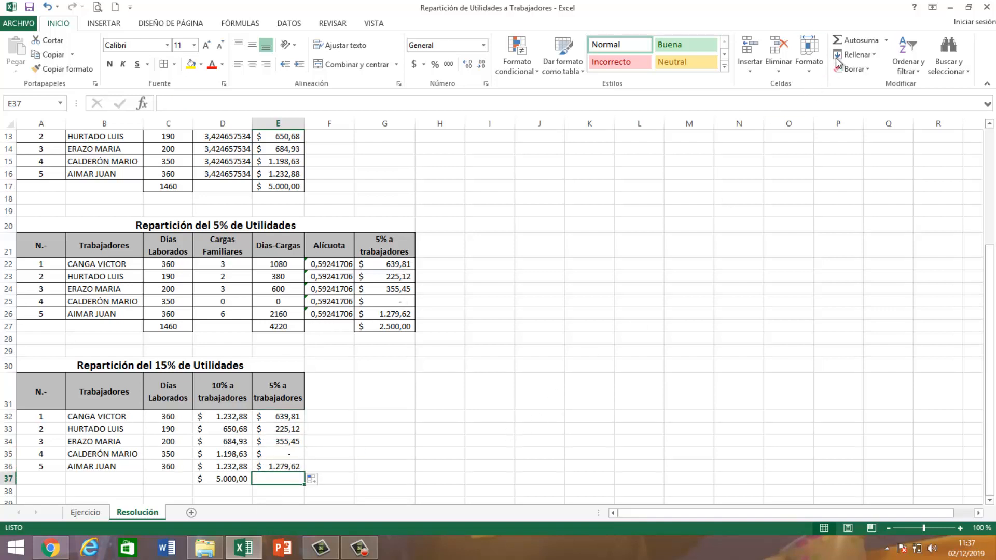
pyautogui.click(849, 41)
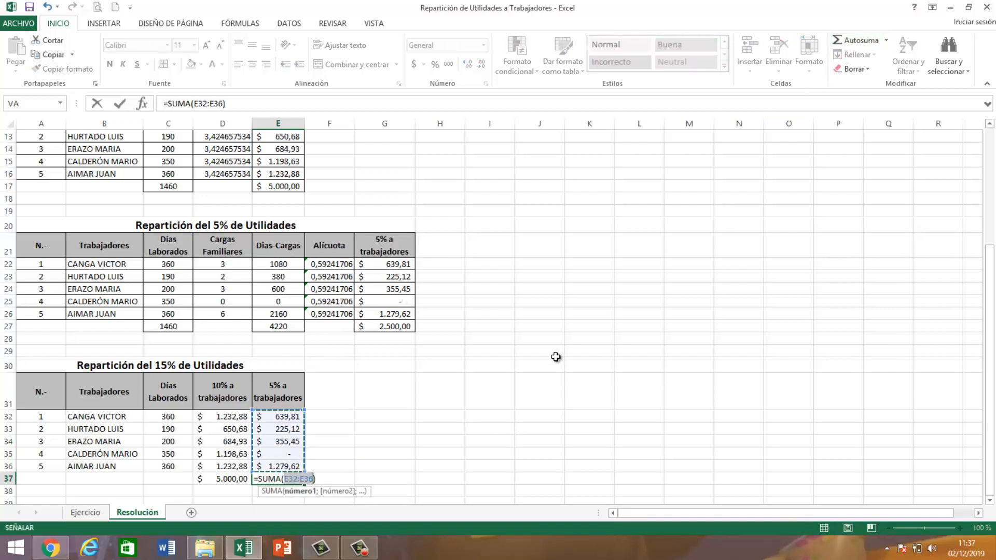
pyautogui.press('Return')
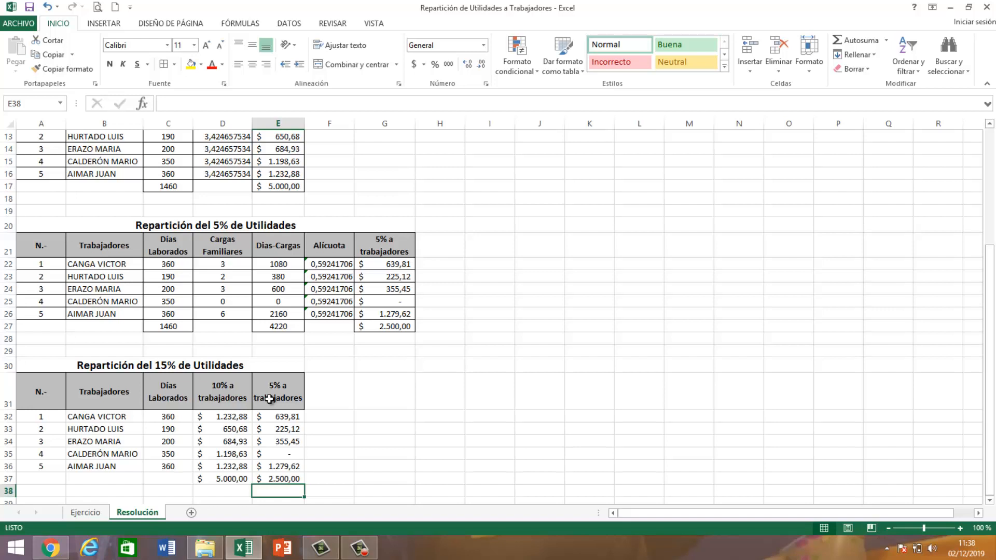
# Enter the heading 15% a trabajadores in F31 and widen column F so the word trabajadores fits on one line.
pyautogui.click(330, 394)
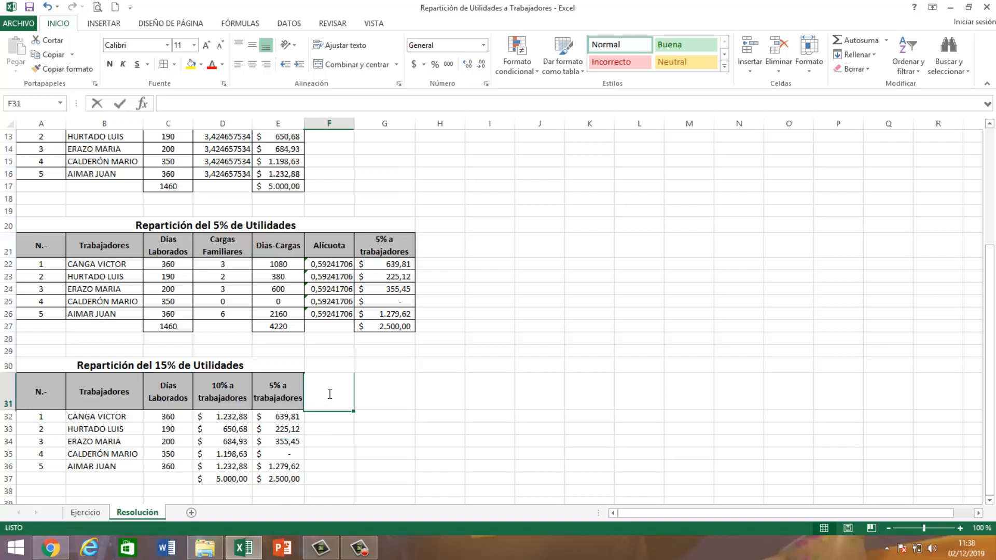
pyautogui.doubleClick(330, 394)
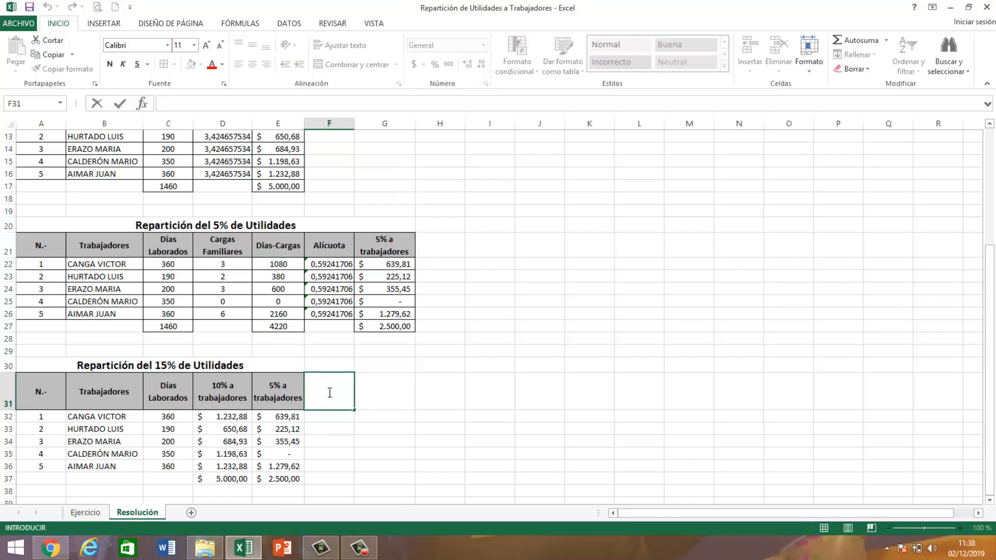
pyautogui.write('15% a trabajador')
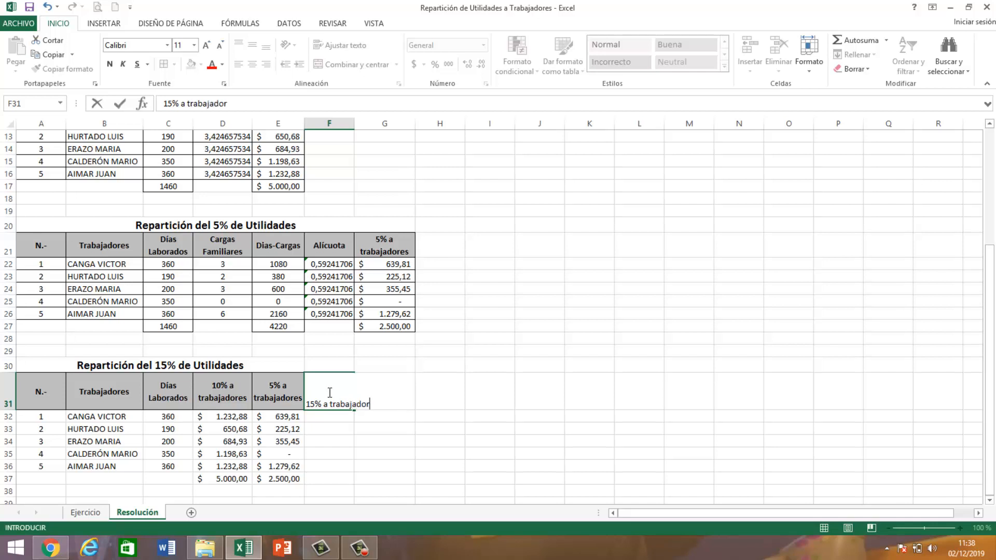
pyautogui.write('es')
pyautogui.press('Return')
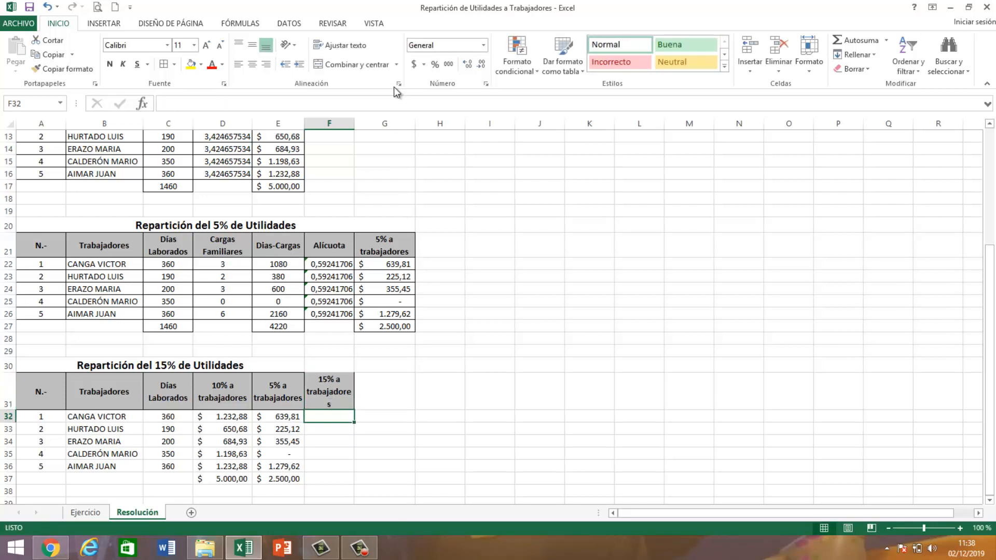
pyautogui.moveTo(355, 123); pyautogui.dragTo(367, 123)
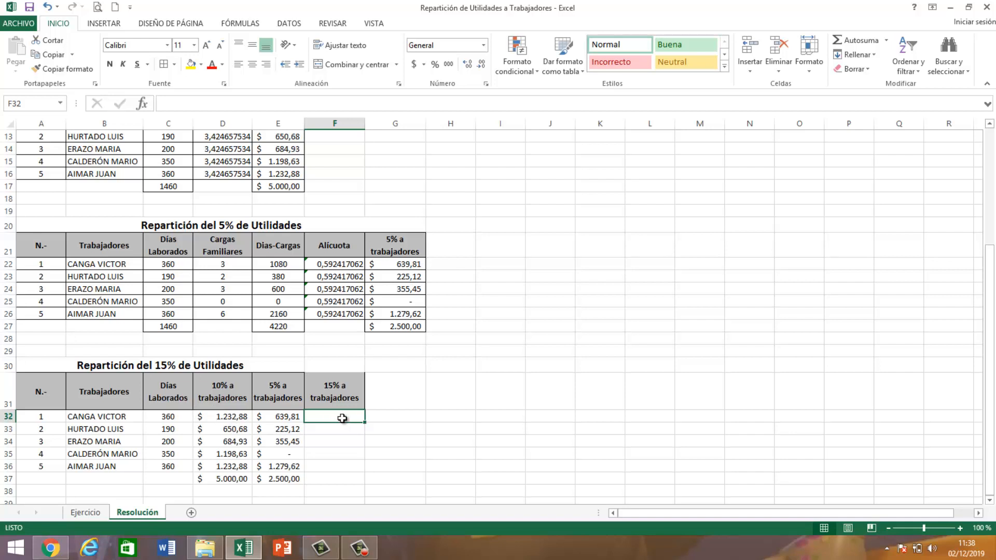
# Add the first worker's 10% and 5% amounts in F32 with +D32+E32.
pyautogui.write('+')
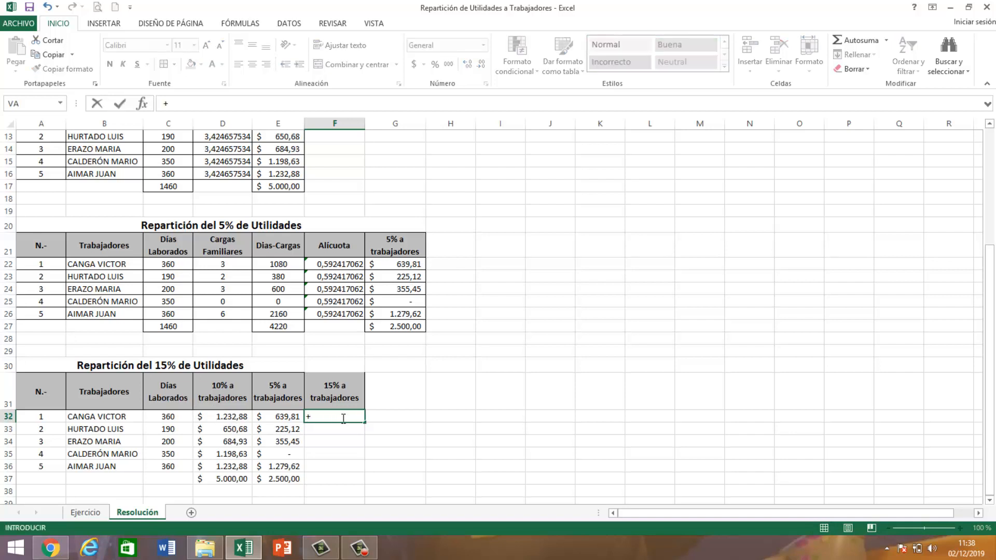
pyautogui.press('Left')
pyautogui.press('Left')
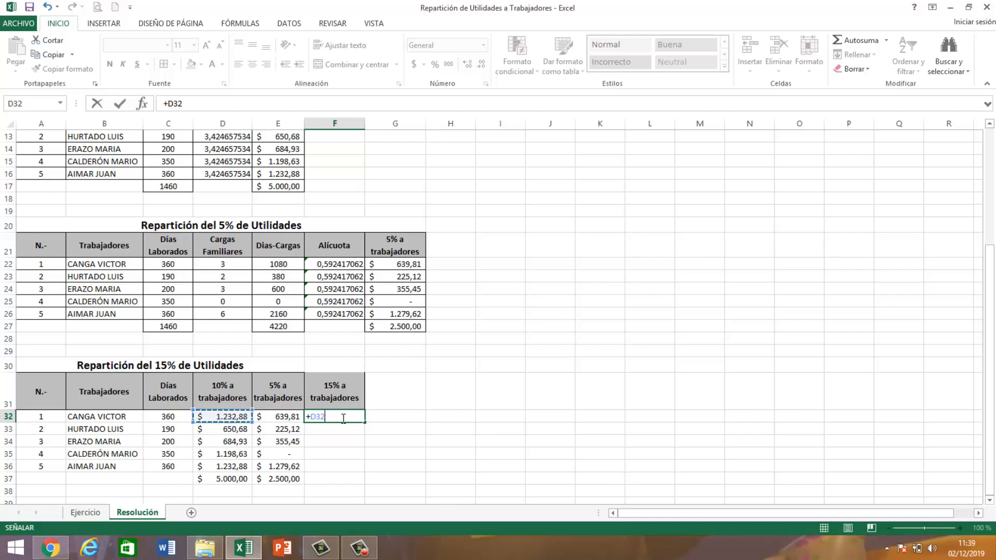
pyautogui.write('+')
pyautogui.press('Left')
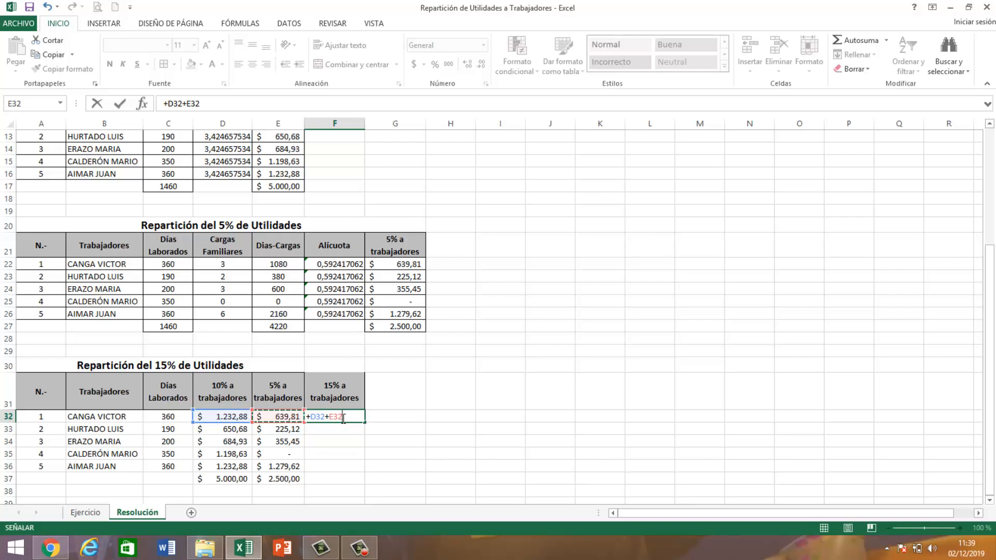
pyautogui.press('Return')
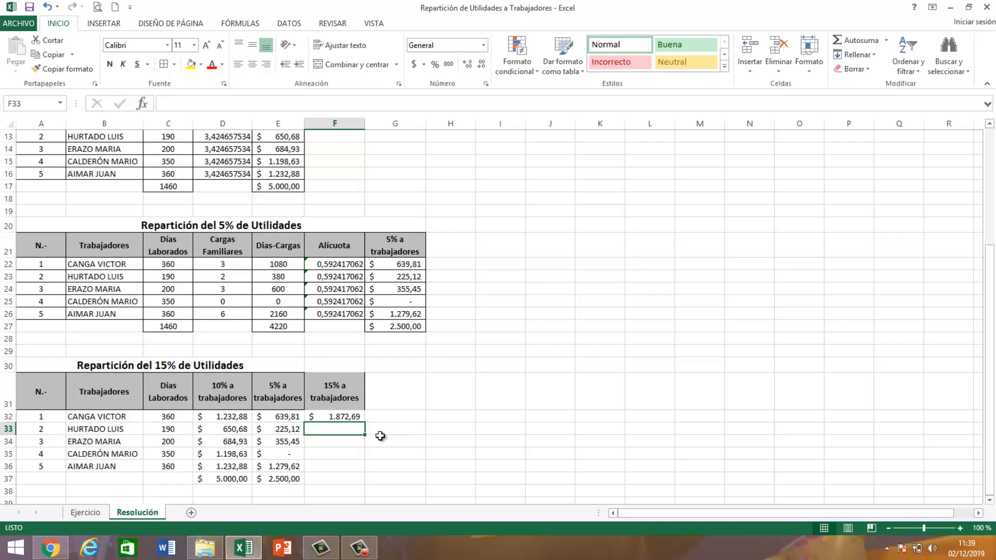
# Fill the 15% a trabajadores formula from F32 down to F36 and total the column in F37 with =SUMA(F32:F36).
pyautogui.click(351, 417)
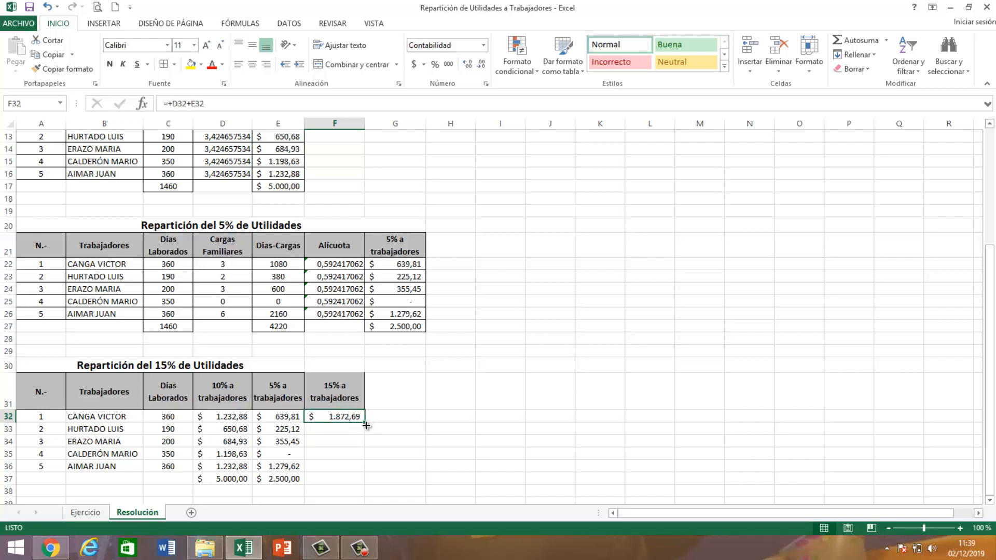
pyautogui.moveTo(367, 426); pyautogui.dragTo(367, 472)
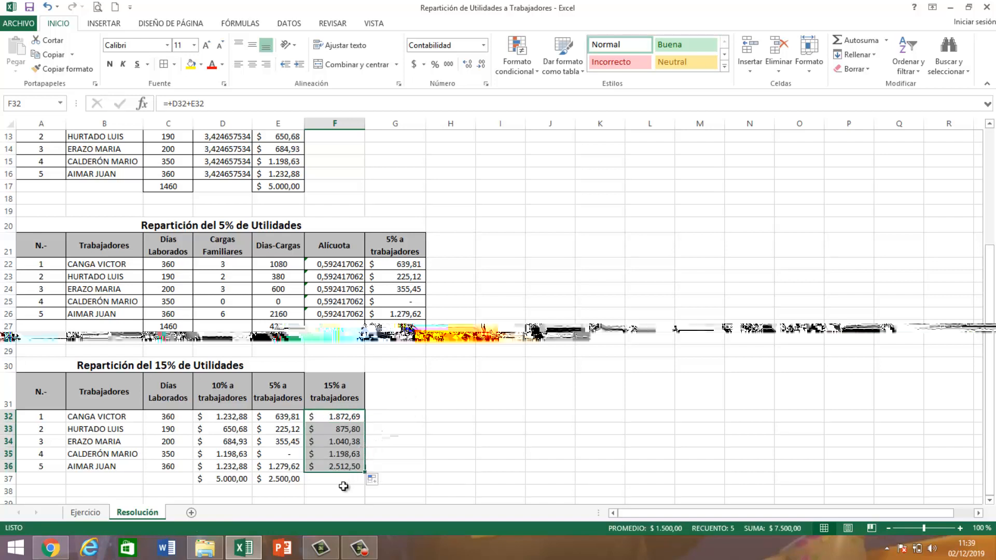
pyautogui.click(343, 480)
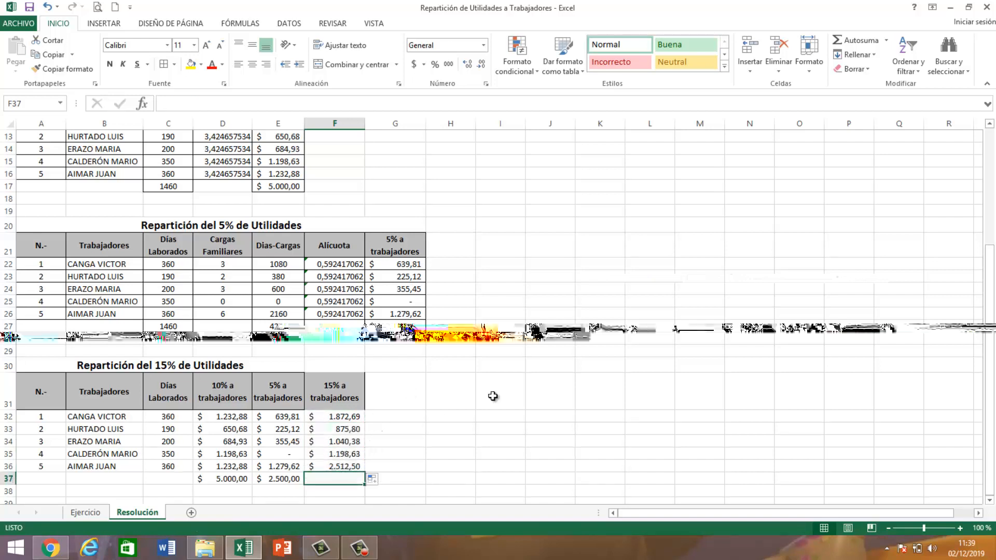
pyautogui.click(856, 40)
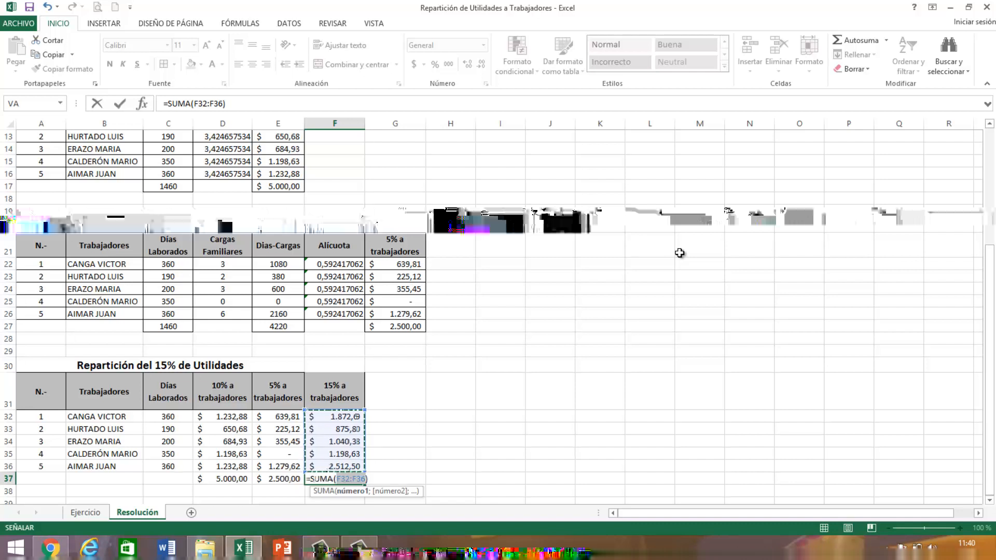
pyautogui.press('Return')
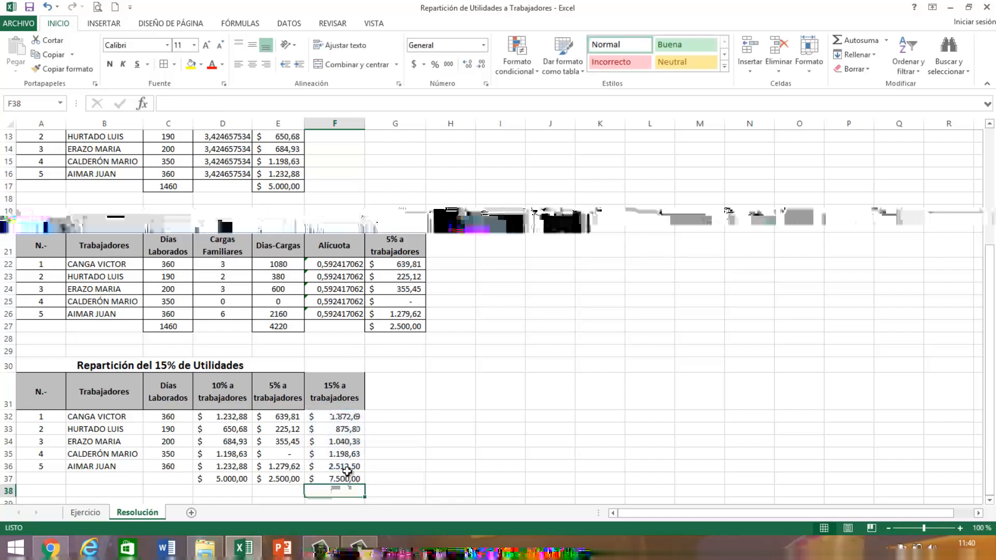
# Apply all borders to the 15% distribution table from the headings to the last worker, A31:F36.
pyautogui.scroll(3, 354, 441)
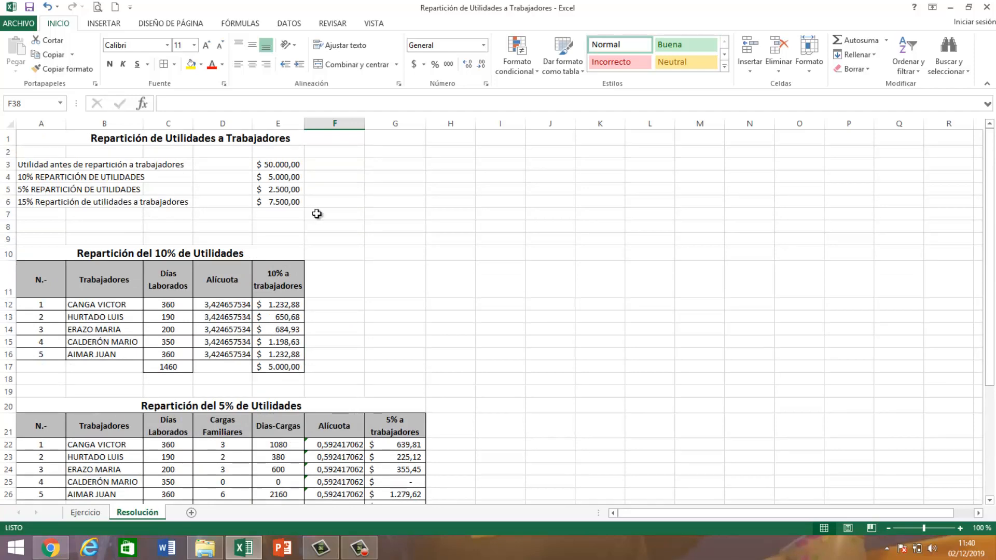
pyautogui.scroll(-6, 363, 250)
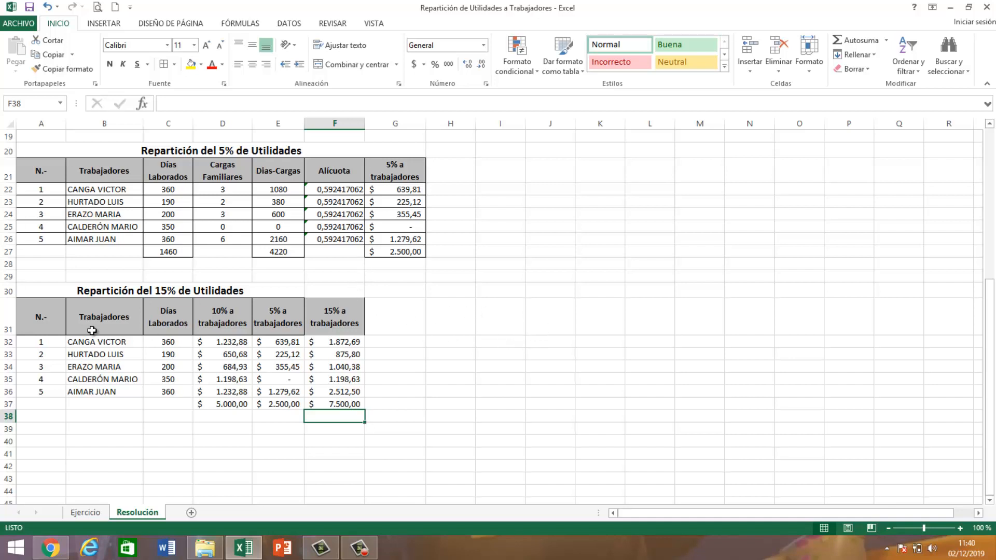
pyautogui.click(37, 320)
pyautogui.moveTo(37, 320); pyautogui.dragTo(332, 392)
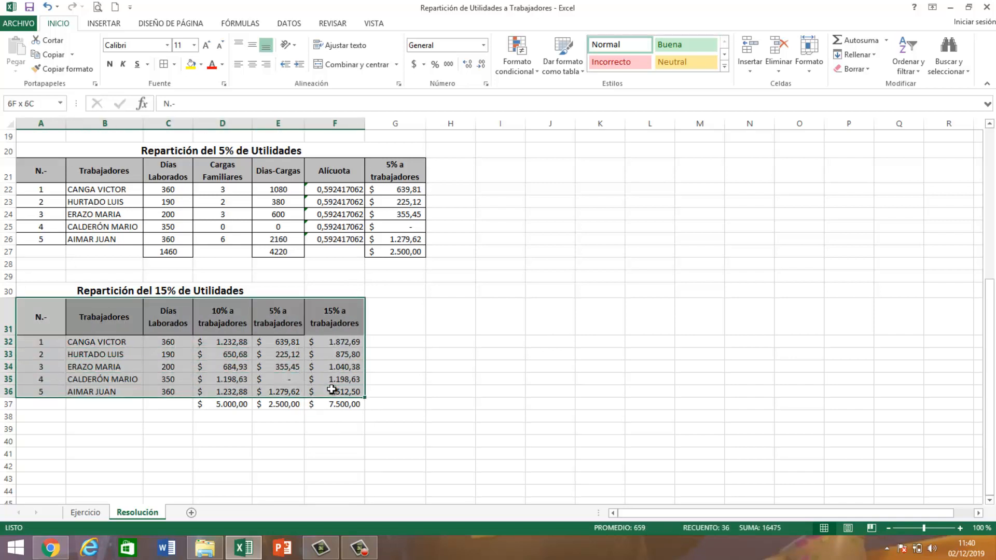
pyautogui.click(175, 64)
pyautogui.click(215, 173)
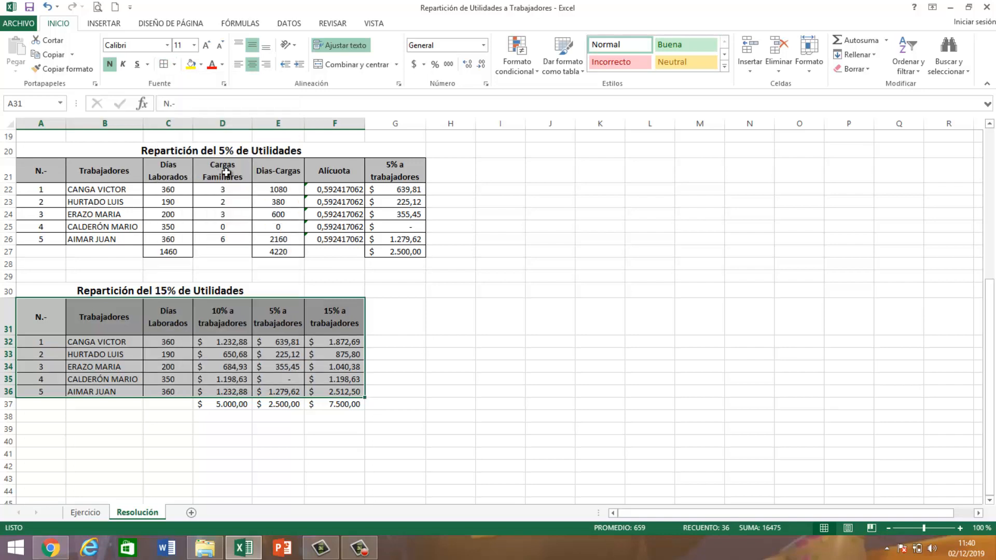
# Apply all borders to the three column totals in D37:F37 below the 15% distribution table.
pyautogui.click(237, 407)
pyautogui.moveTo(237, 407); pyautogui.dragTo(334, 407)
pyautogui.click(174, 64)
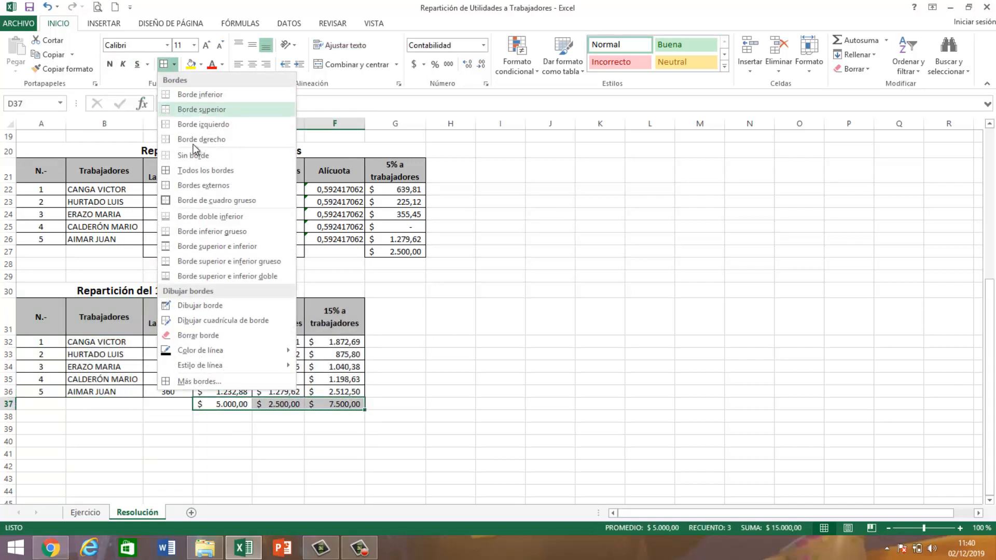
pyautogui.click(217, 174)
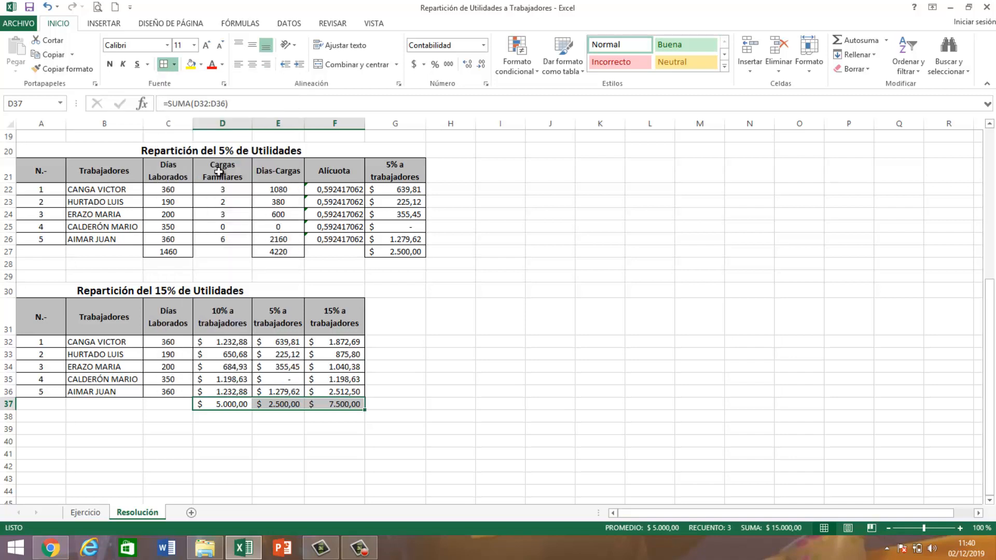
pyautogui.click(411, 327)
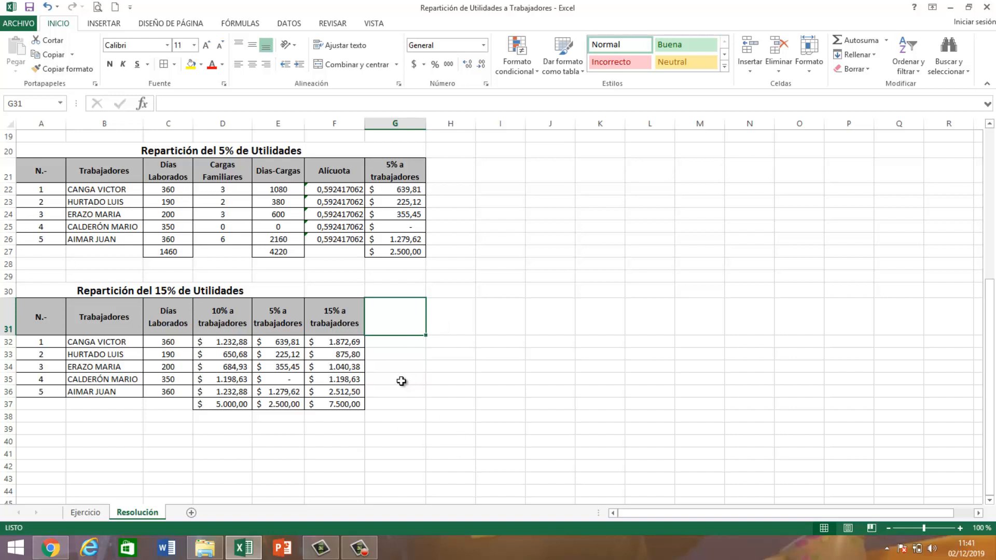
pyautogui.scroll(1, 402, 381)
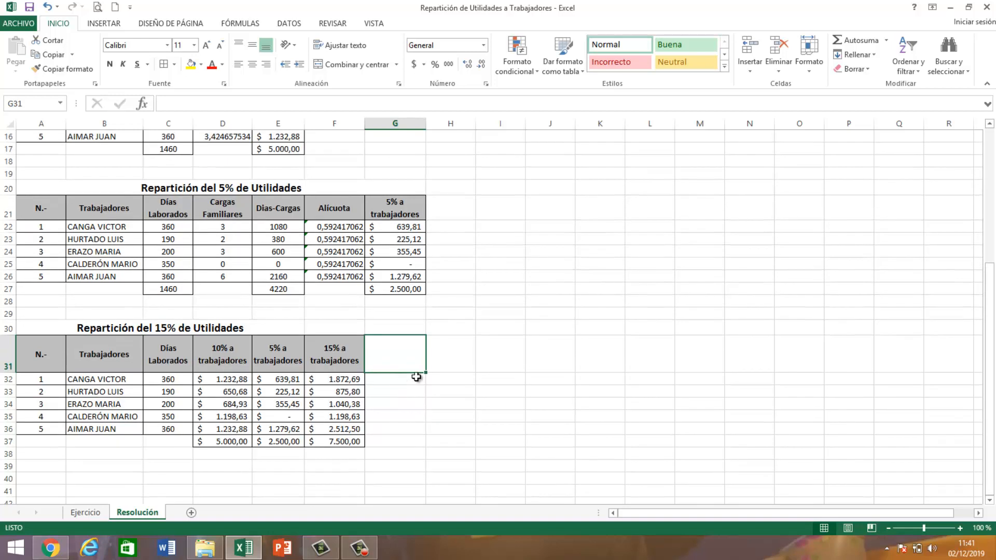
pyautogui.click(447, 355)
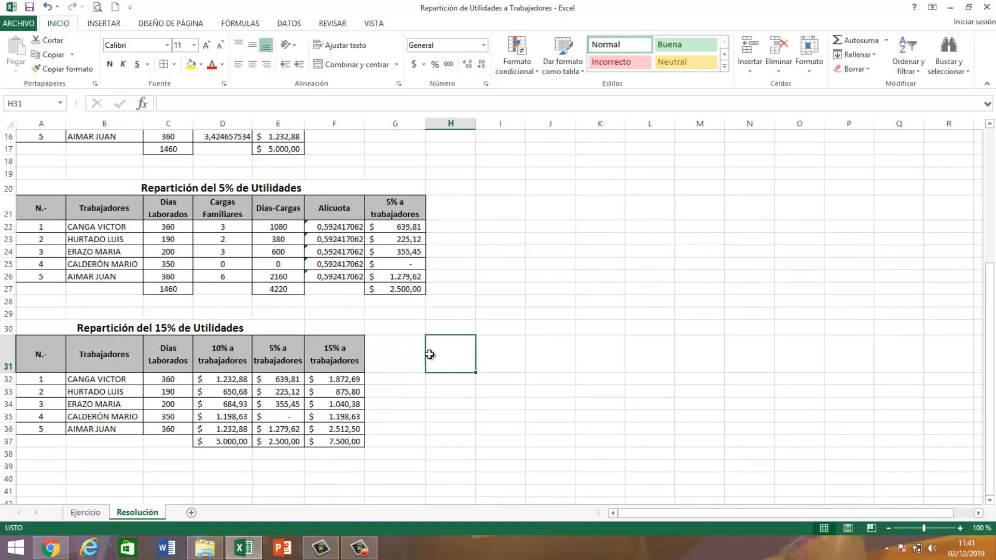